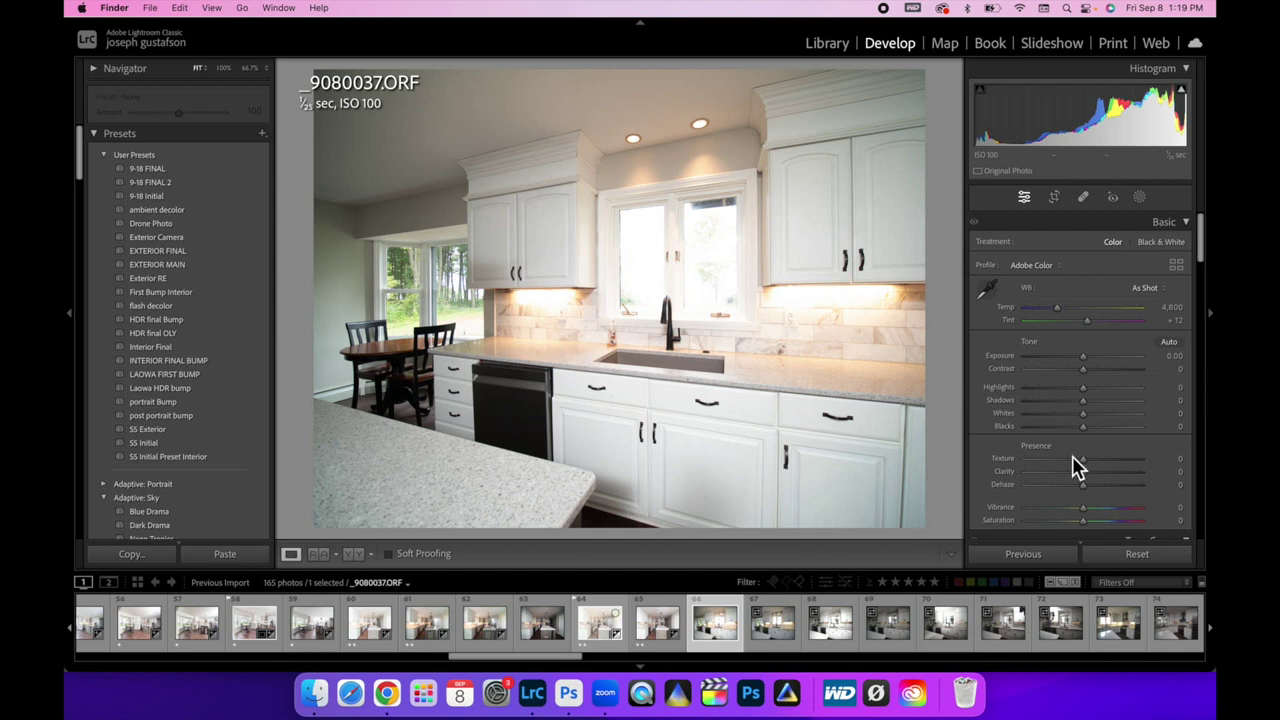
# - Apply the LAOWA FIRST BUMP preset and switch the profile to Adobe Standard
pyautogui.click(166, 376)
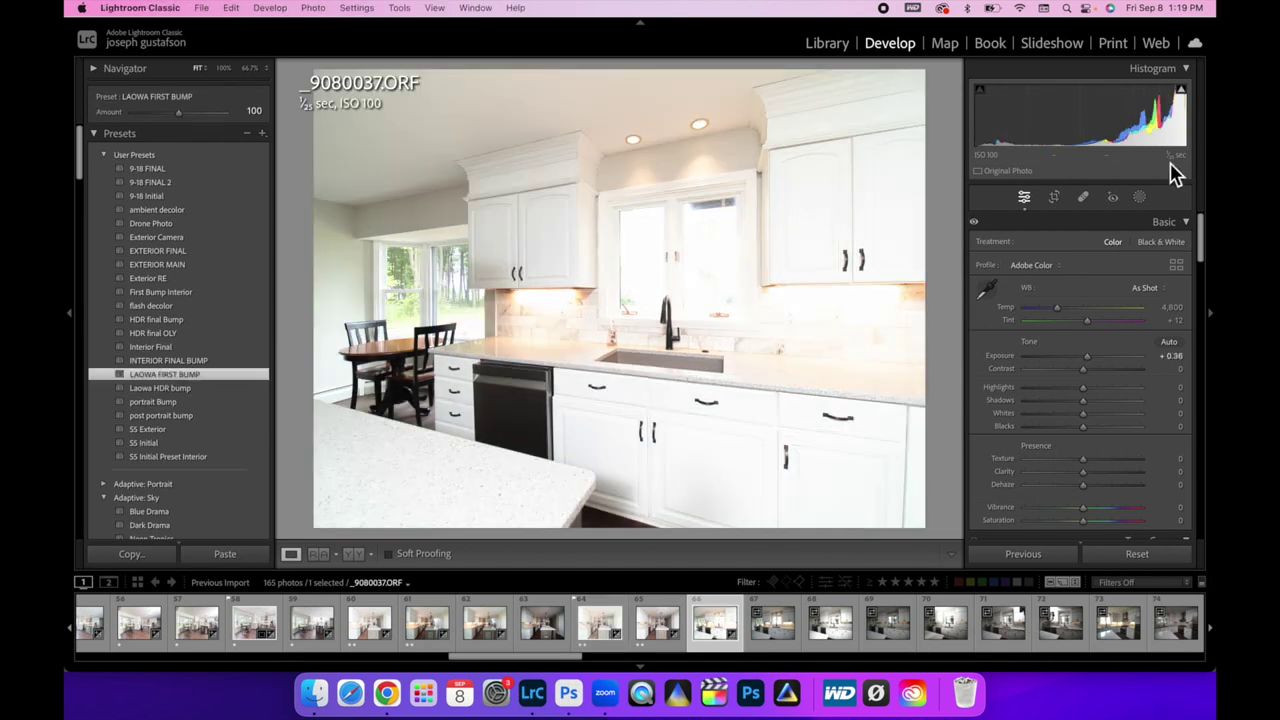
pyautogui.click(1062, 268)
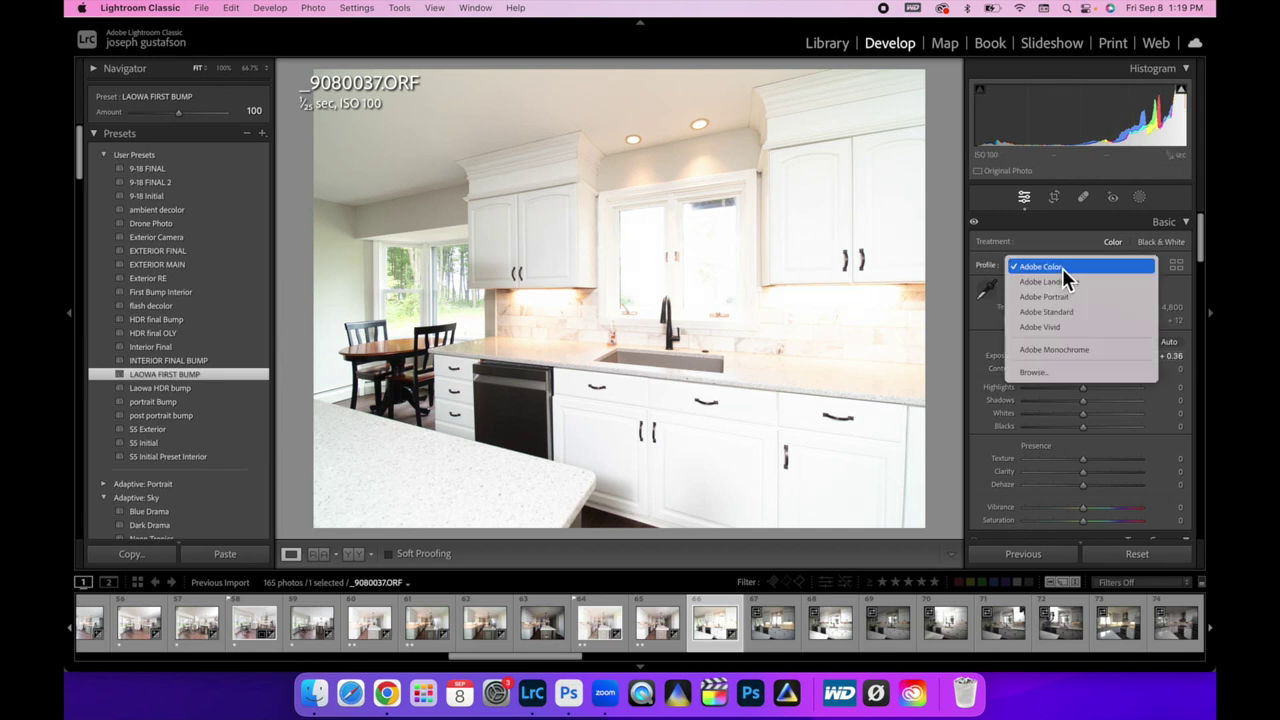
pyautogui.click(1057, 316)
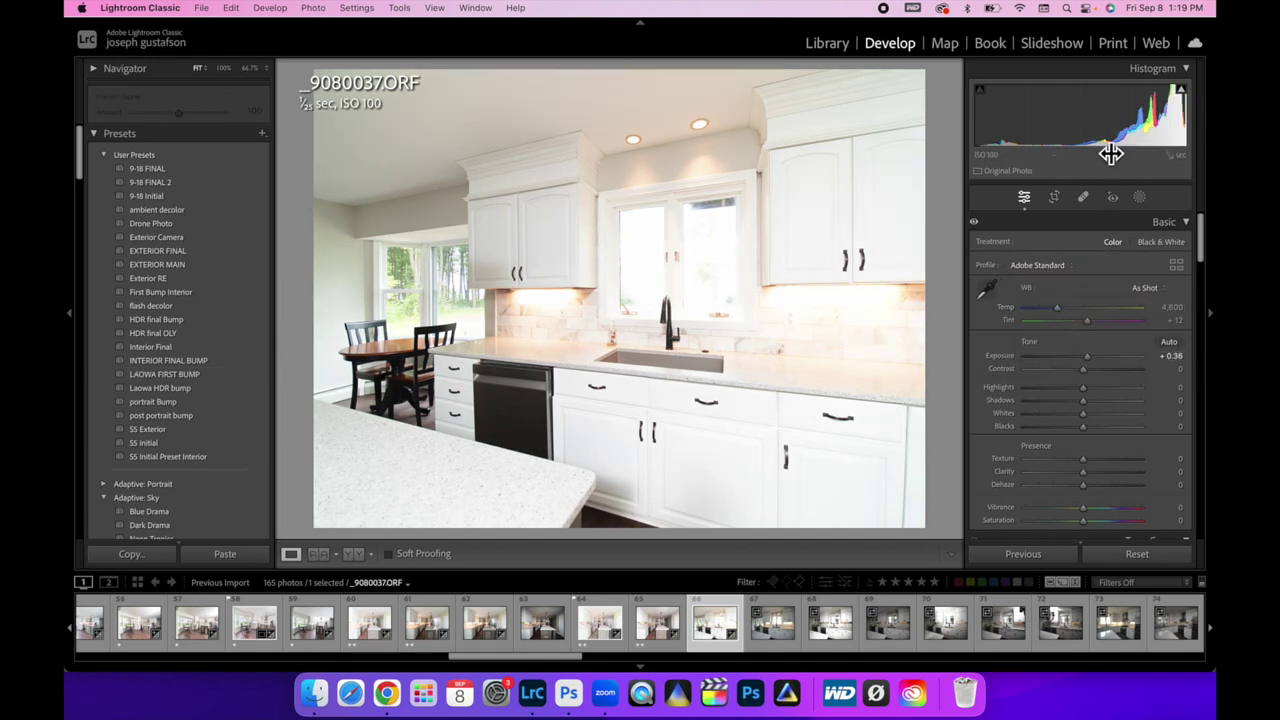
# - Set Highlights to -85, Exposure to -0.14 and Shadows to +56
pyautogui.click(1058, 388)
pyautogui.moveTo(1062, 400); pyautogui.dragTo(1035, 403)
pyautogui.moveTo(1110, 118); pyautogui.dragTo(1094, 143)
pyautogui.moveTo(1113, 405); pyautogui.dragTo(1118, 409)
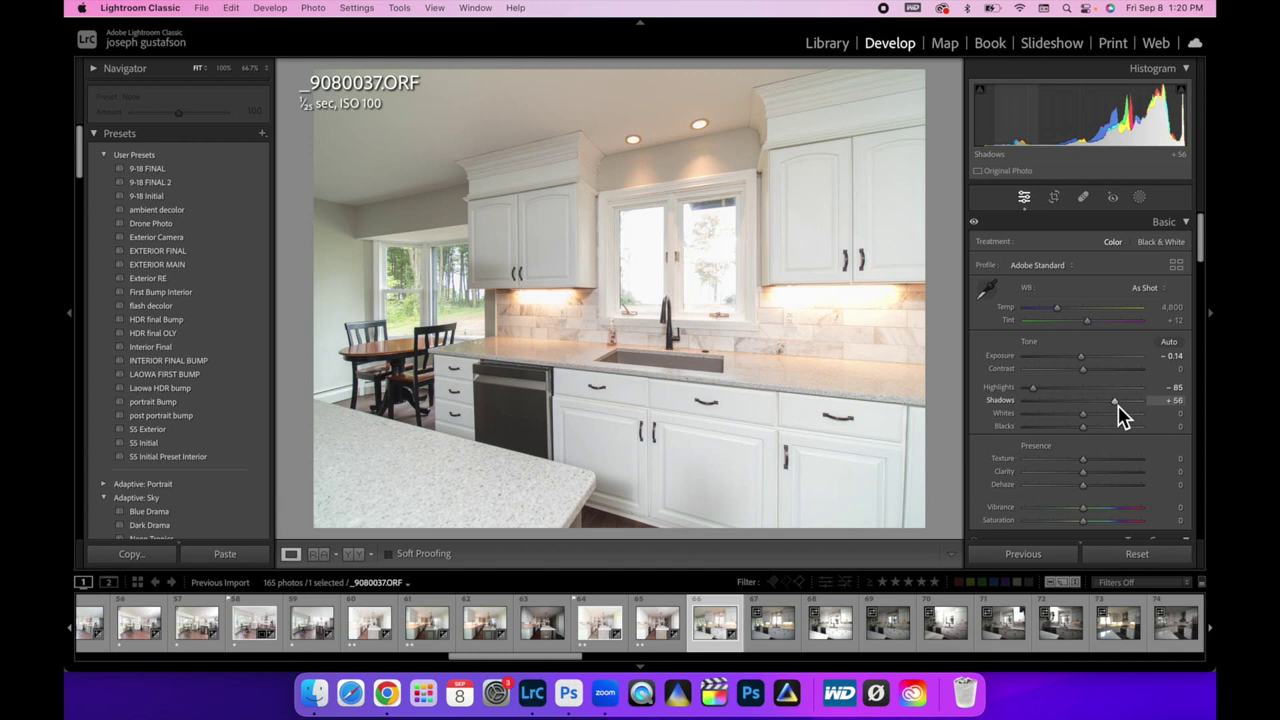
pyautogui.scroll(-10, 1090, 415)
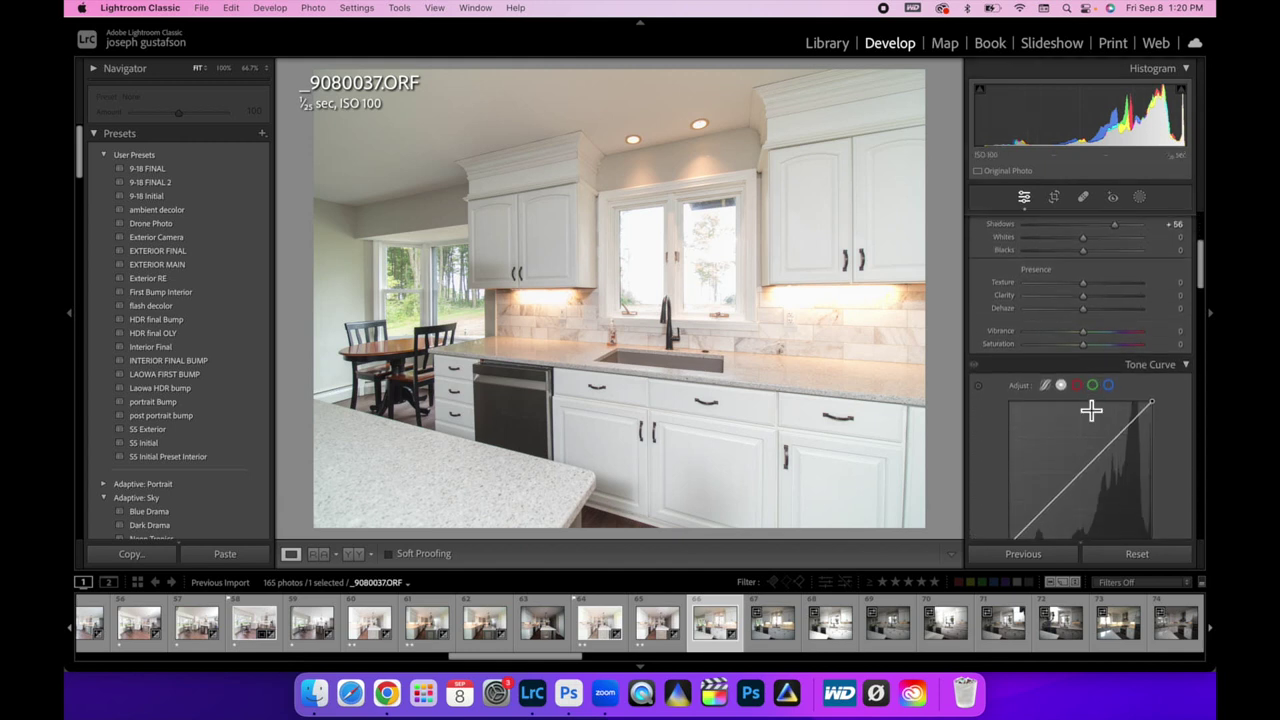
pyautogui.scroll(-10, 1090, 415)
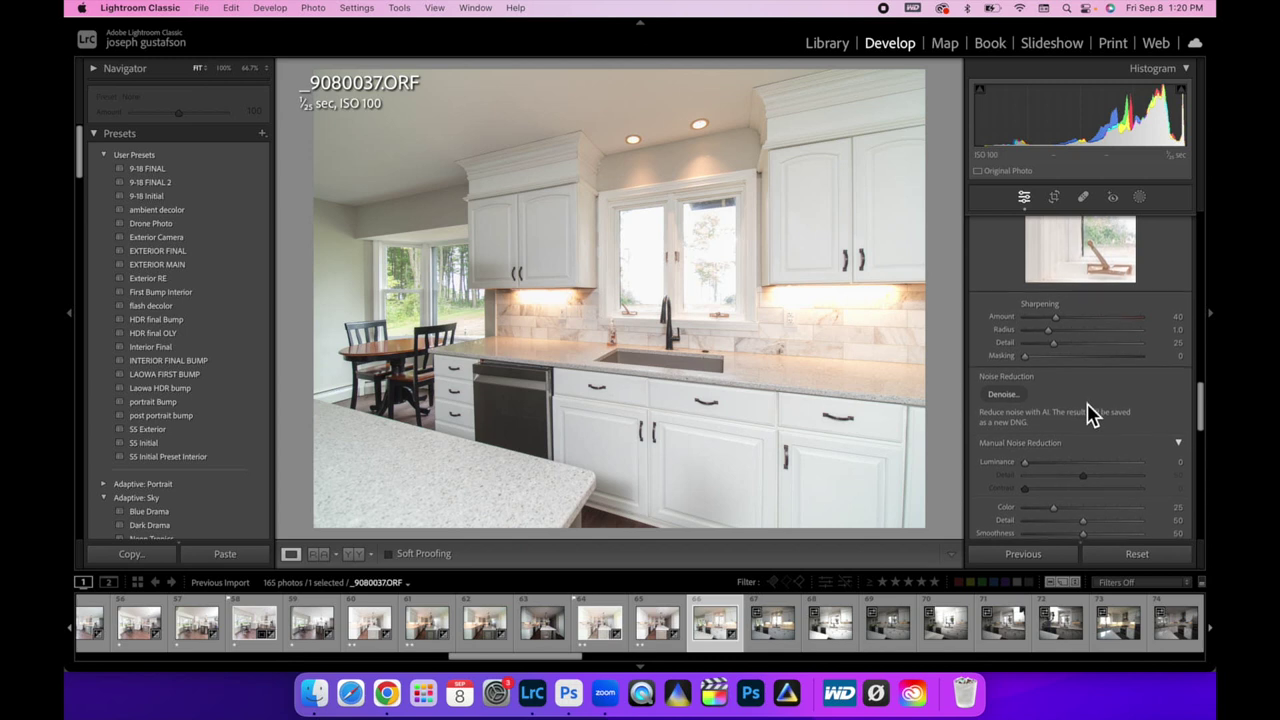
pyautogui.scroll(-8, 1090, 415)
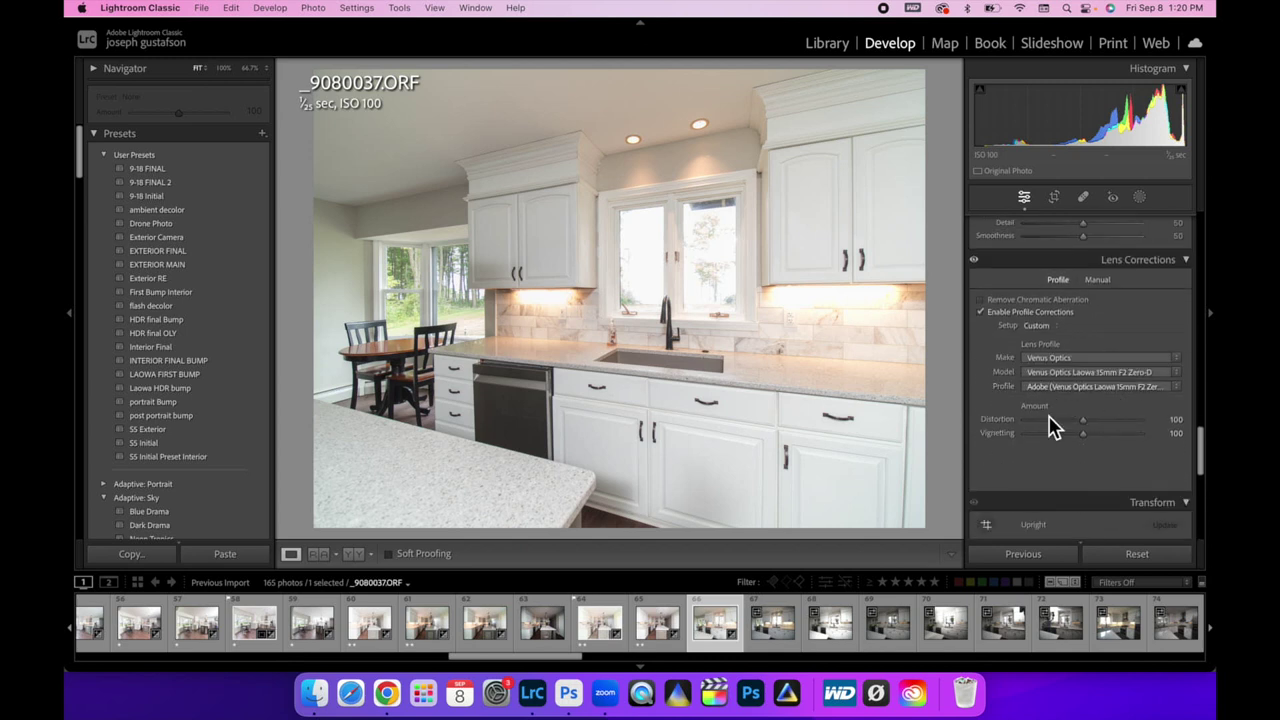
pyautogui.scroll(2, 1071, 323)
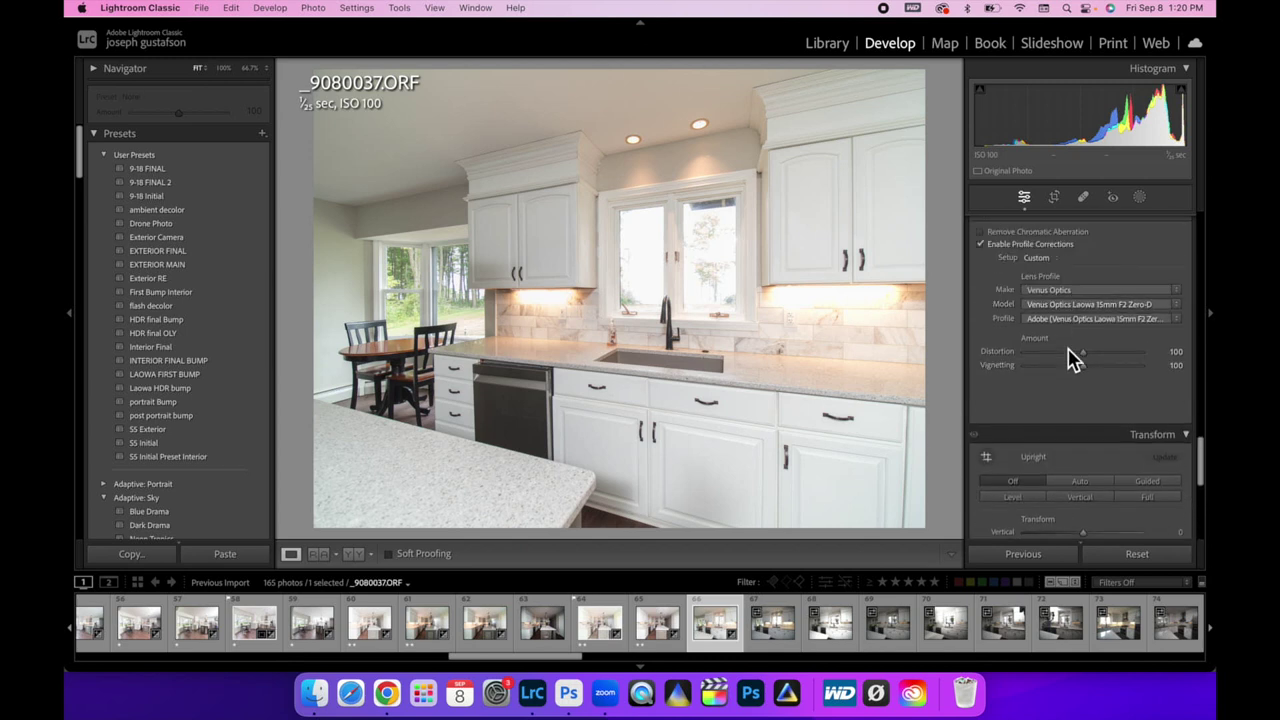
pyautogui.scroll(-3, 1072, 362)
pyautogui.scroll(-3, 1094, 448)
pyautogui.scroll(3, 1094, 448)
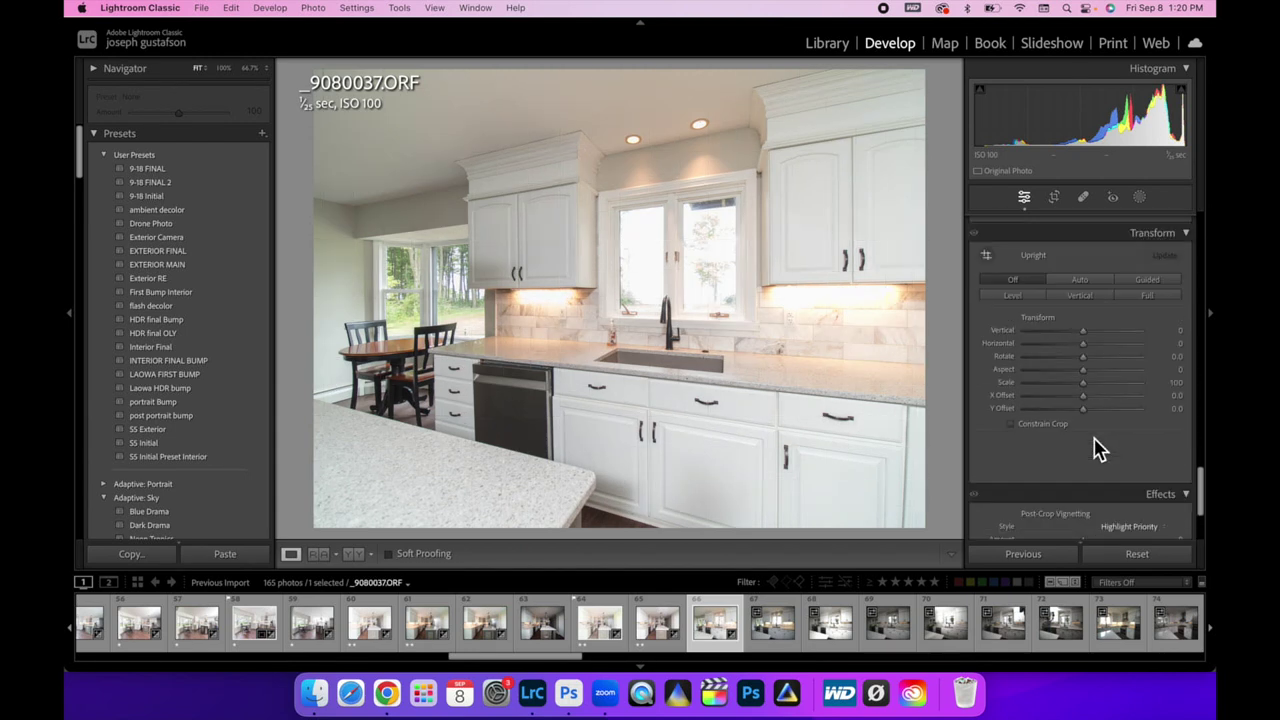
pyautogui.scroll(1, 1050, 390)
pyautogui.scroll(-3, 1078, 416)
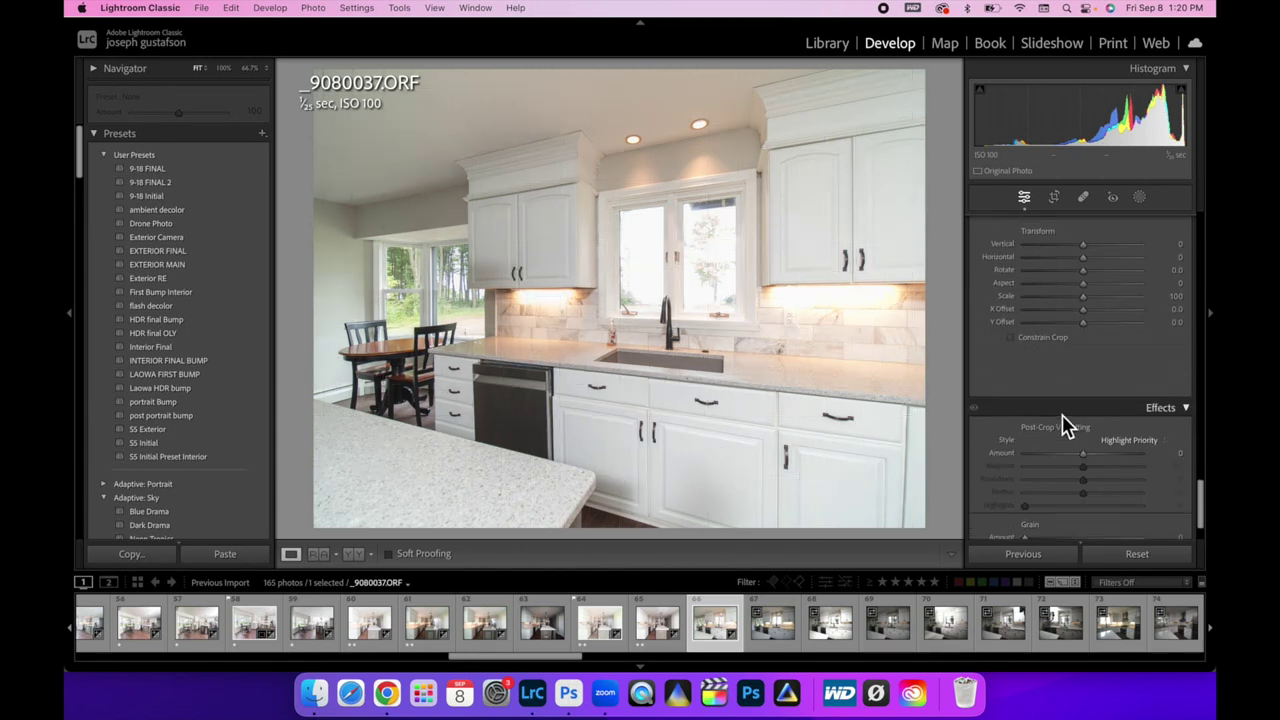
pyautogui.scroll(15, 1068, 425)
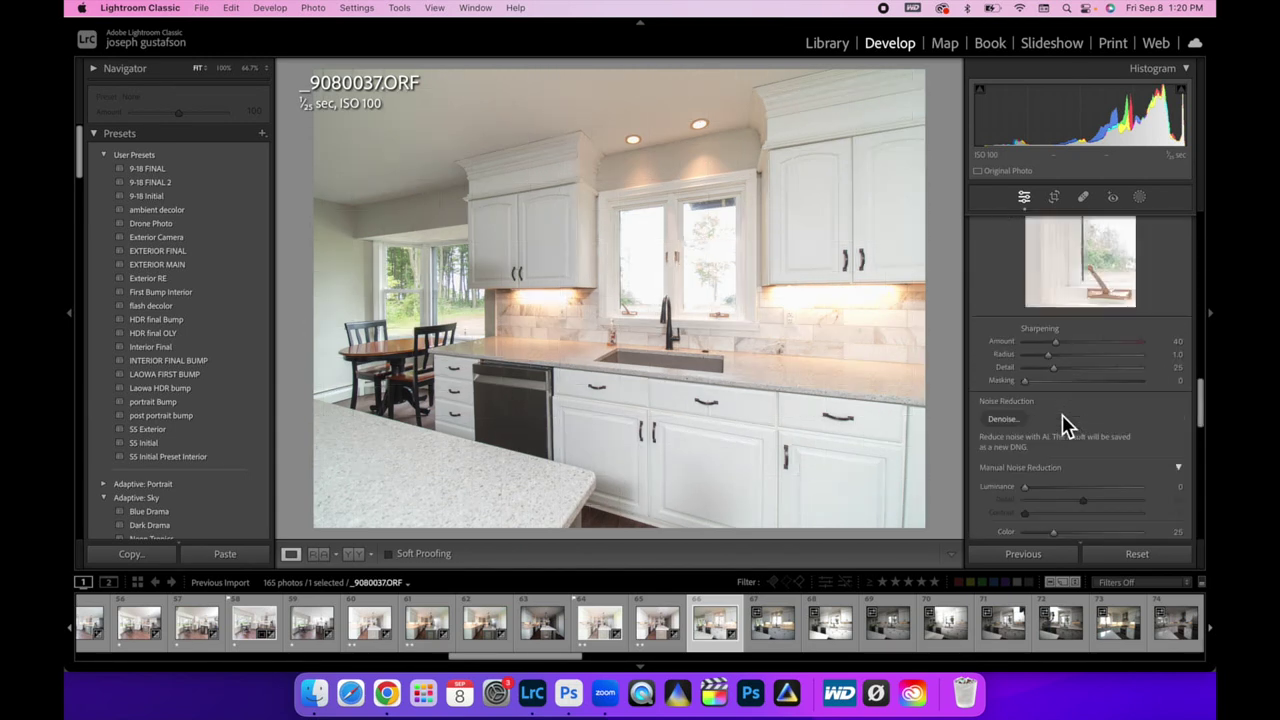
pyautogui.scroll(-10, 1066, 425)
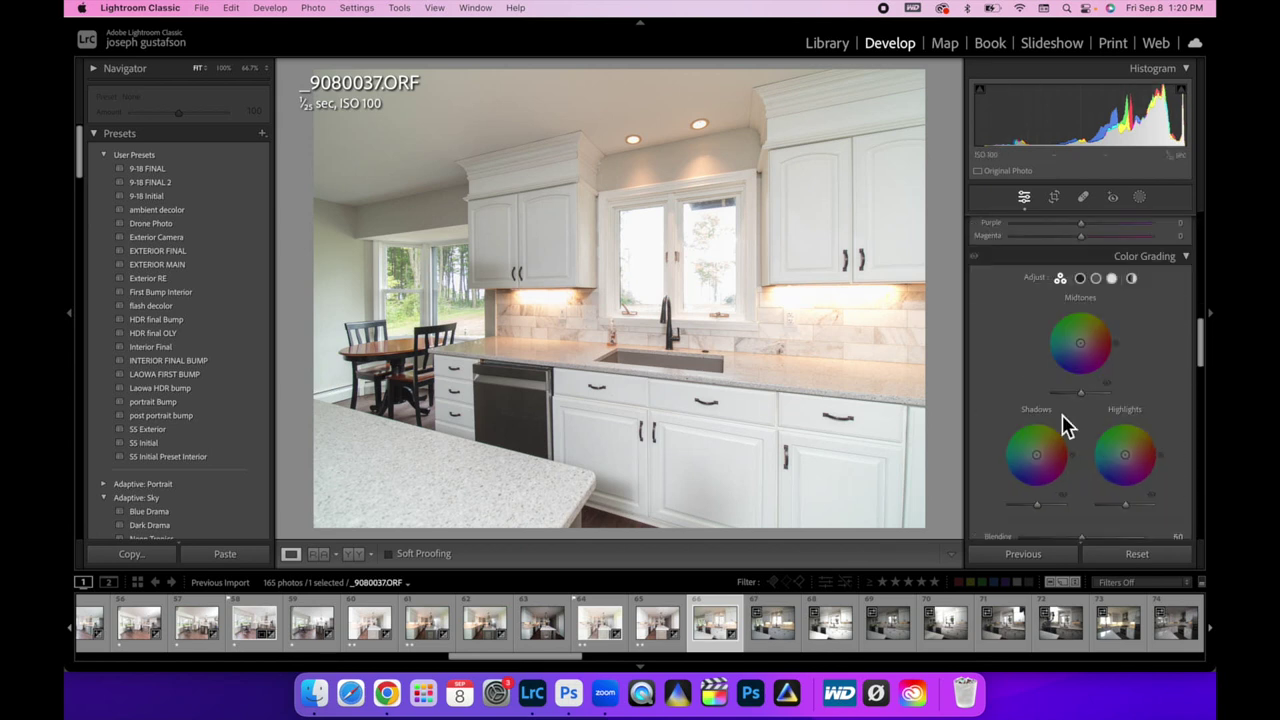
pyautogui.scroll(10, 1107, 422)
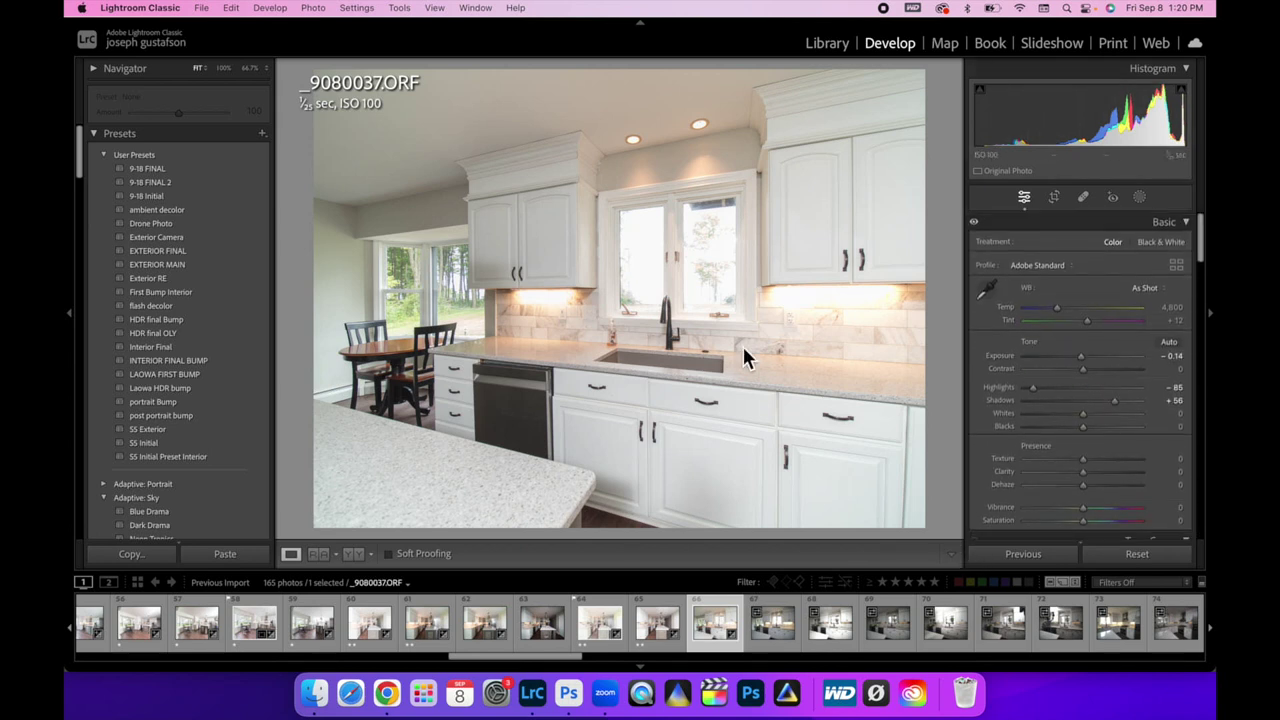
pyautogui.click(146, 556)
# - Copy the develop settings, fine-tune Exposure to -0.06, rate one star, then advance to _9080038.ORF
pyautogui.click(878, 366)
pyautogui.doubleClick(1100, 130)
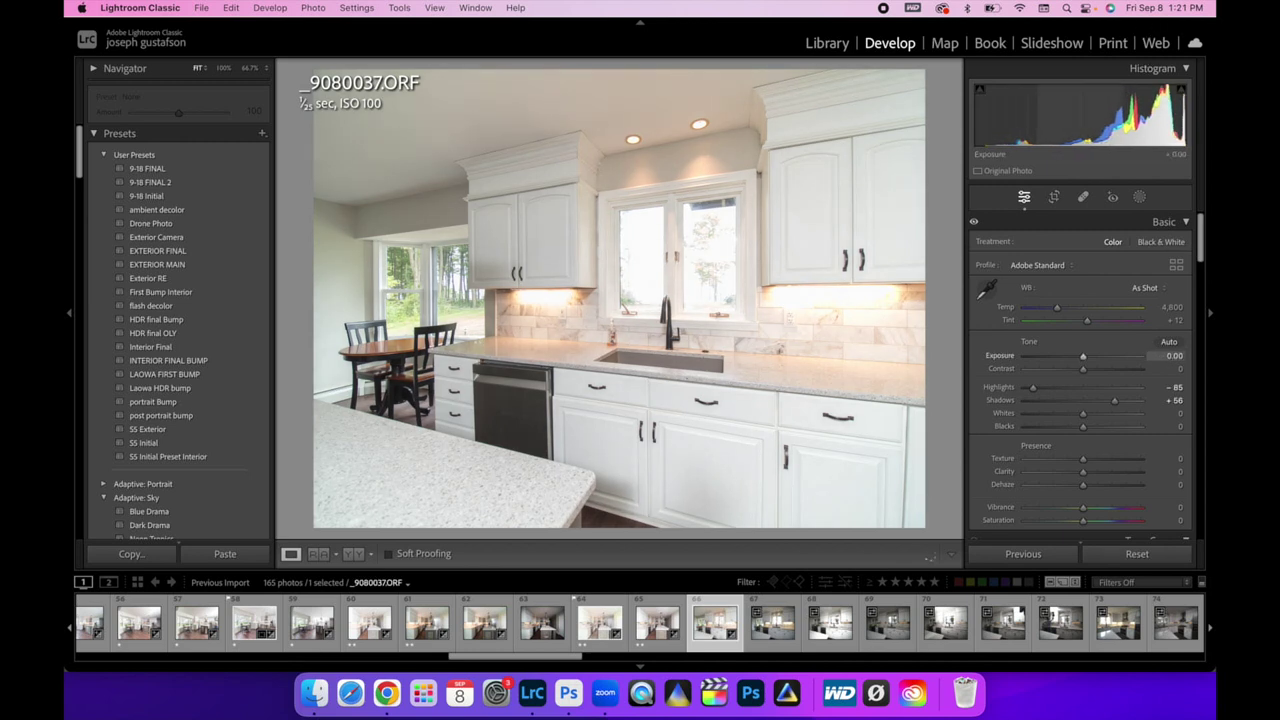
pyautogui.moveTo(1104, 134); pyautogui.dragTo(1100, 135)
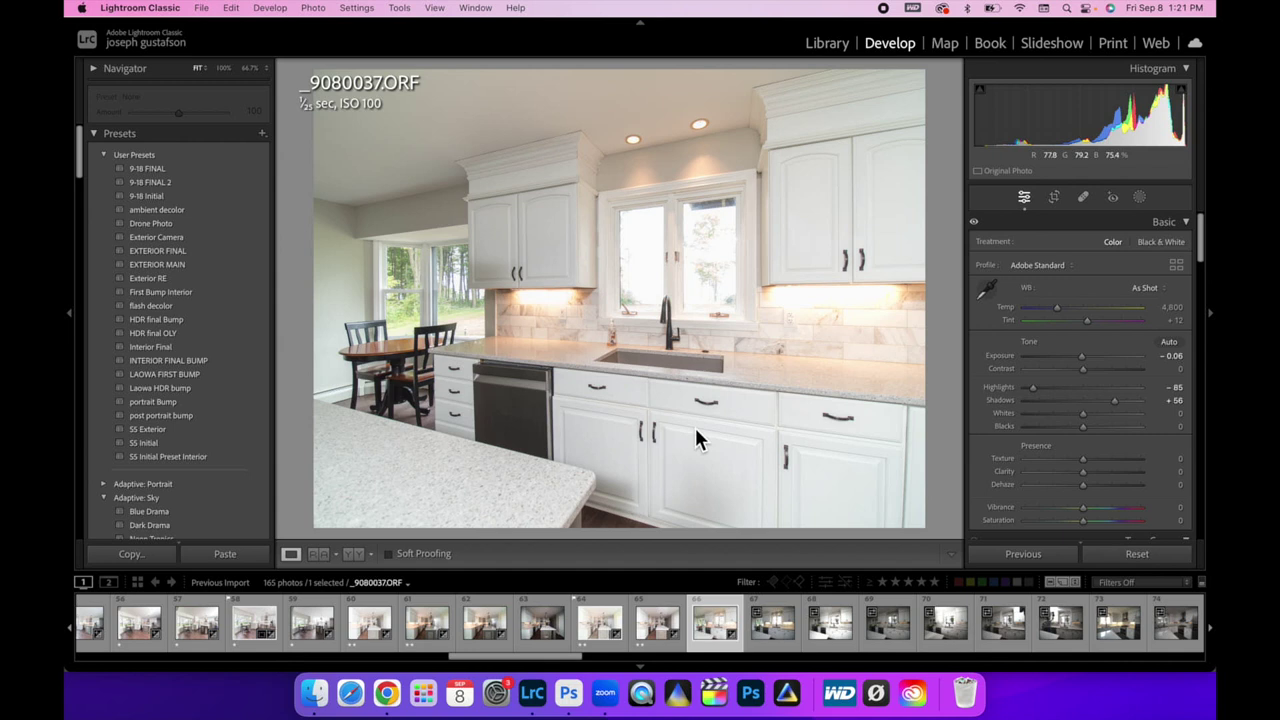
pyautogui.press('1')
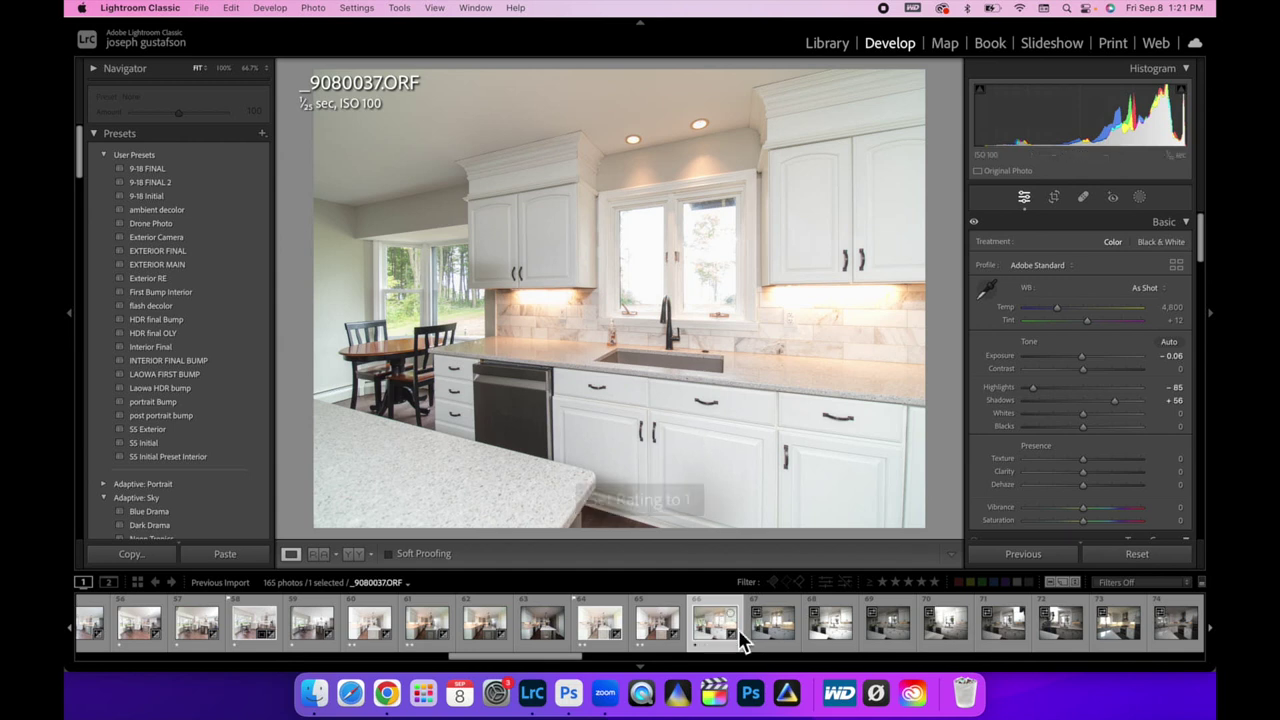
pyautogui.click(778, 648)
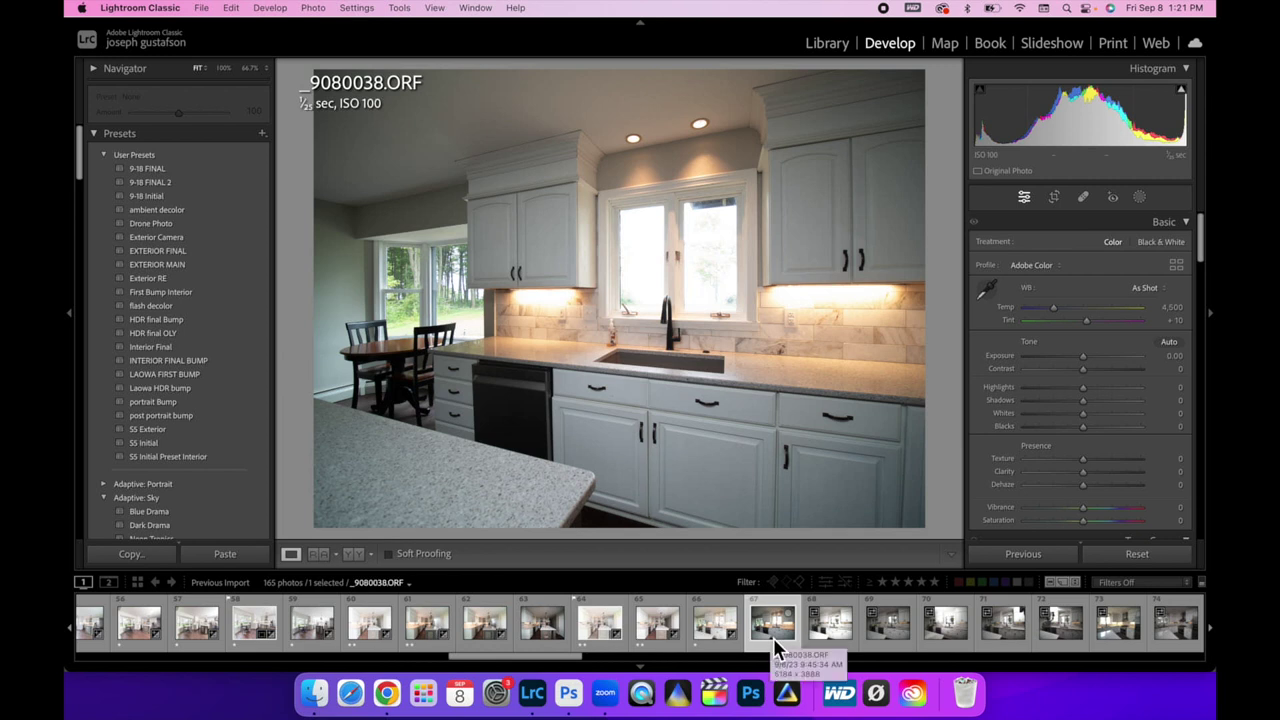
# - Paste the copied settings onto _9080038.ORF, set Exposure to +0.30, and compare with _9080037.ORF
pyautogui.click(236, 560)
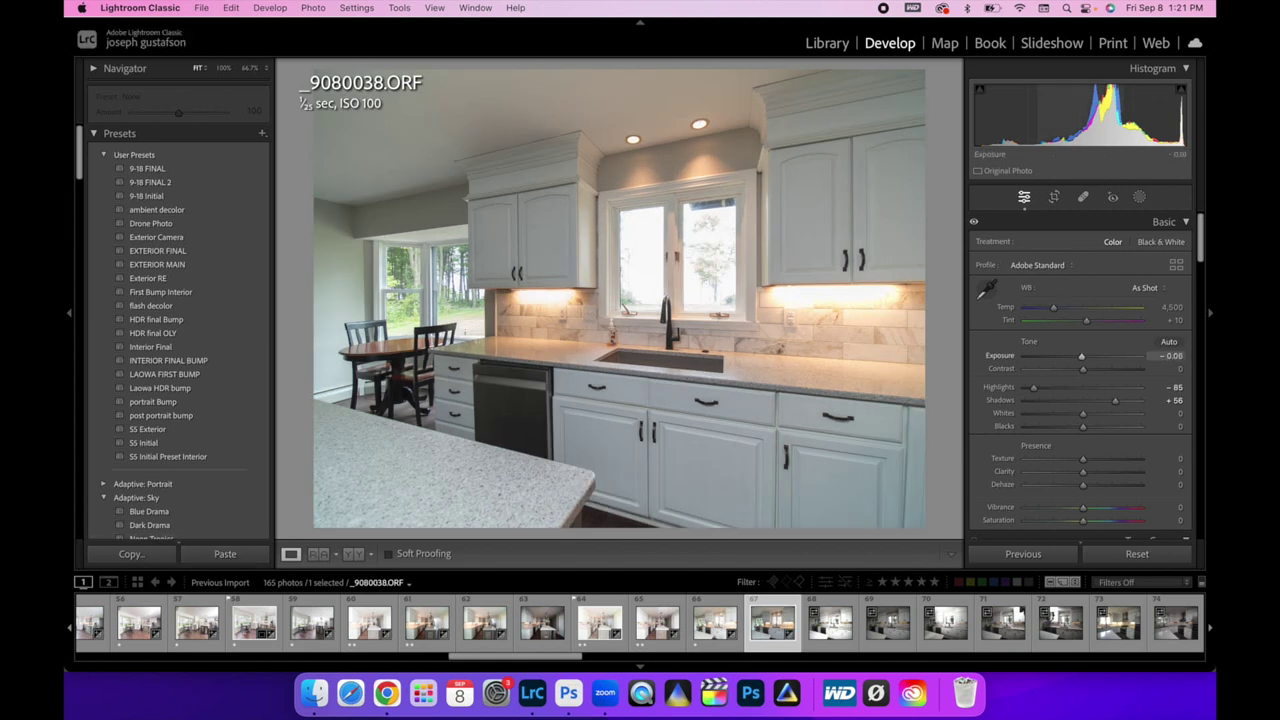
pyautogui.moveTo(1100, 115)
pyautogui.mouseDown()
pyautogui.moveTo(1130, 115)
pyautogui.moveTo(1091, 137)
pyautogui.mouseUp()
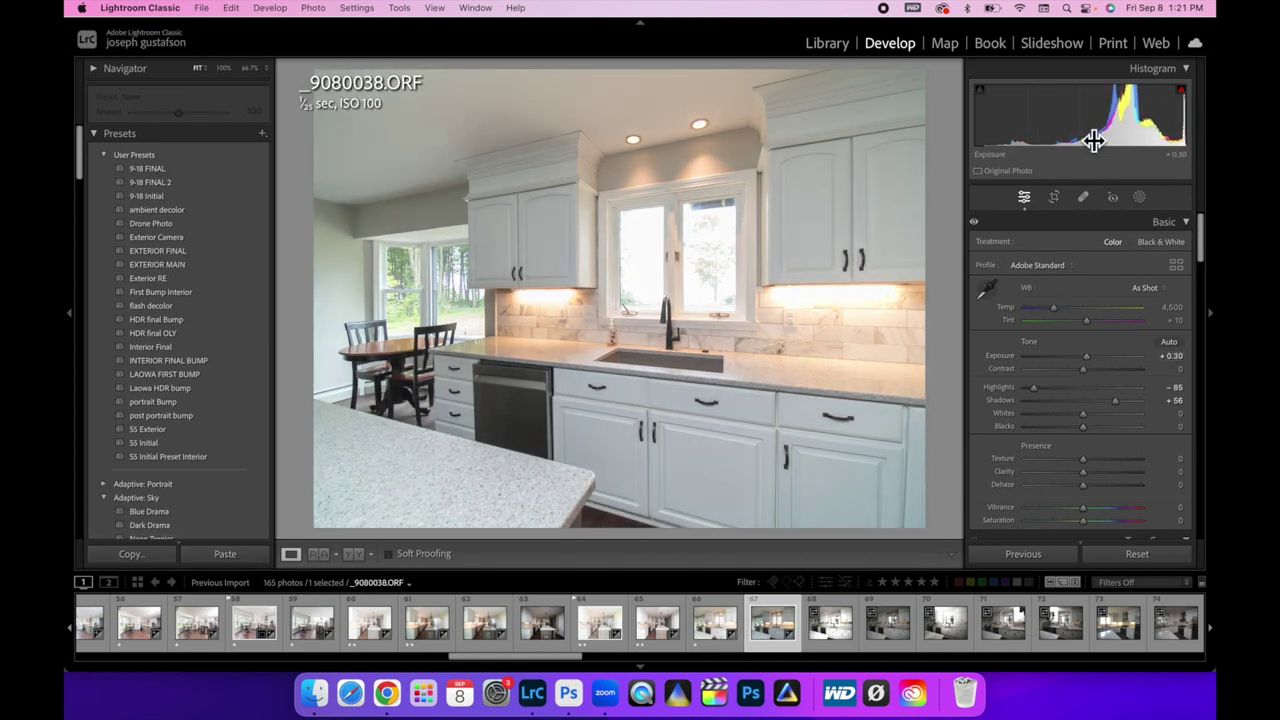
pyautogui.click(722, 642)
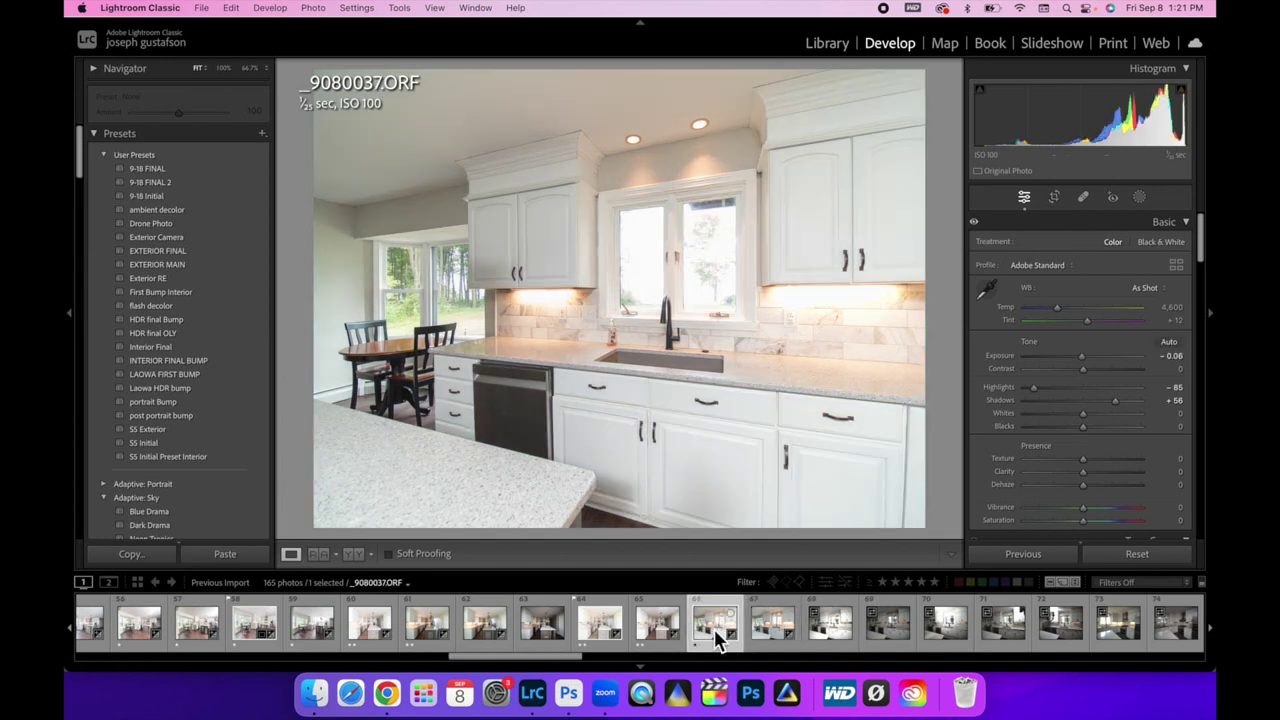
pyautogui.click(772, 638)
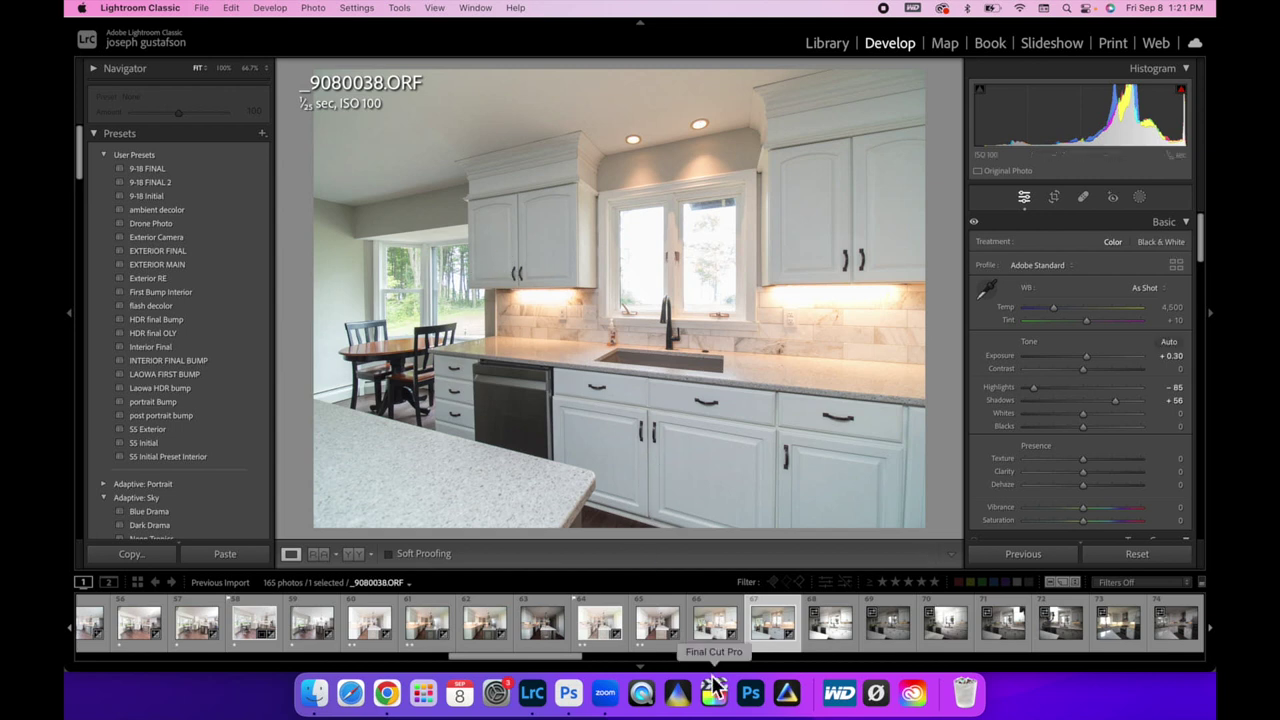
pyautogui.click(714, 640)
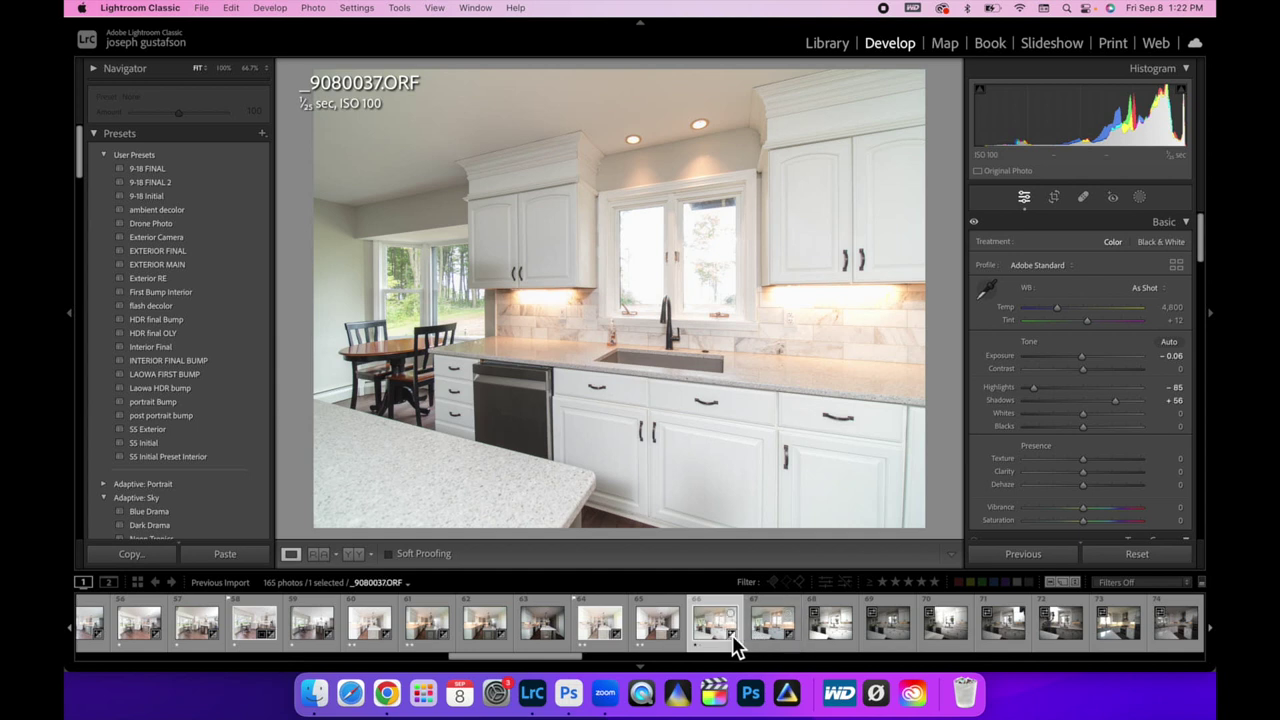
# - Move the one-star rating from _9080037.ORF to _9080038.ORF, then advance to _9080039.ORF
pyautogui.press('0')
pyautogui.click(766, 627)
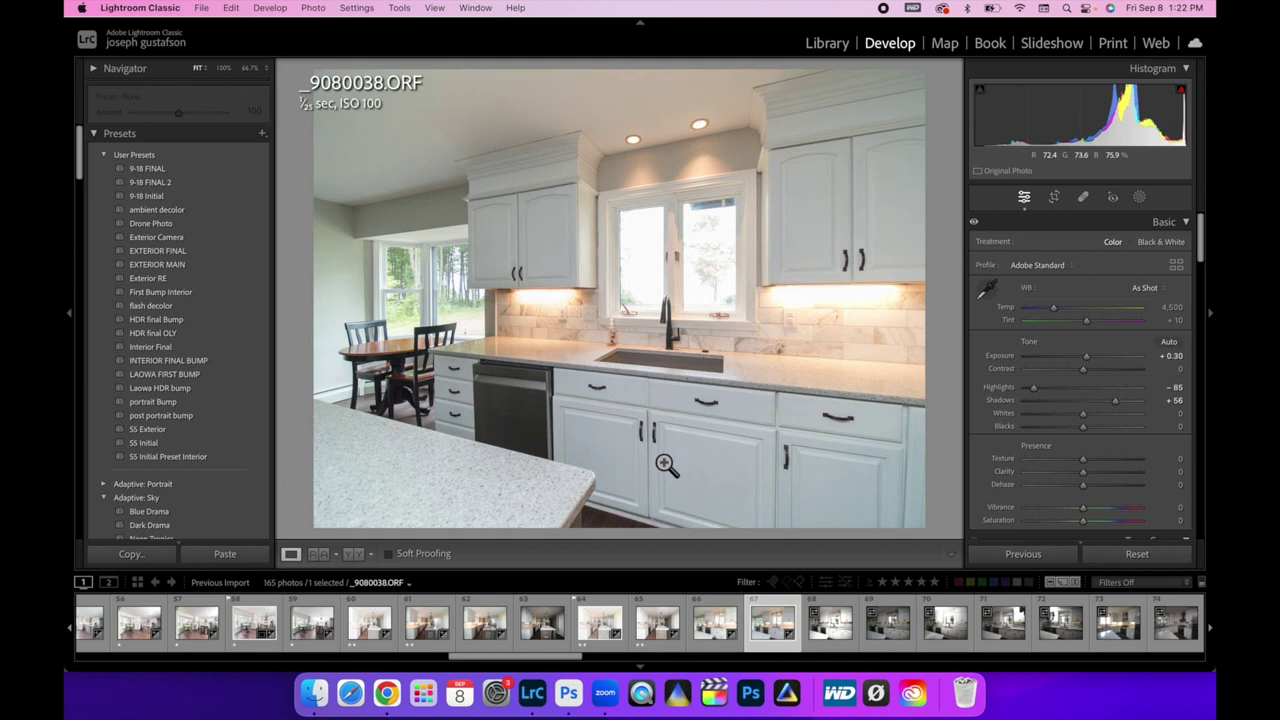
pyautogui.press('1')
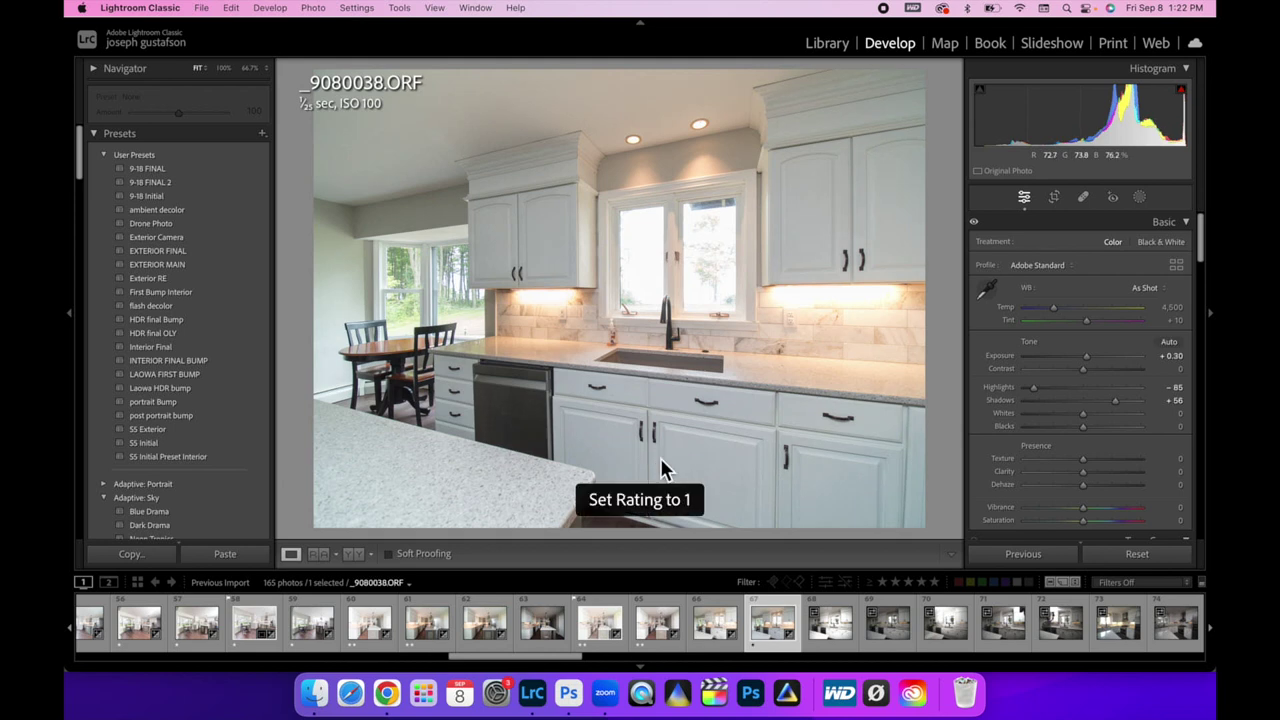
pyautogui.click(838, 640)
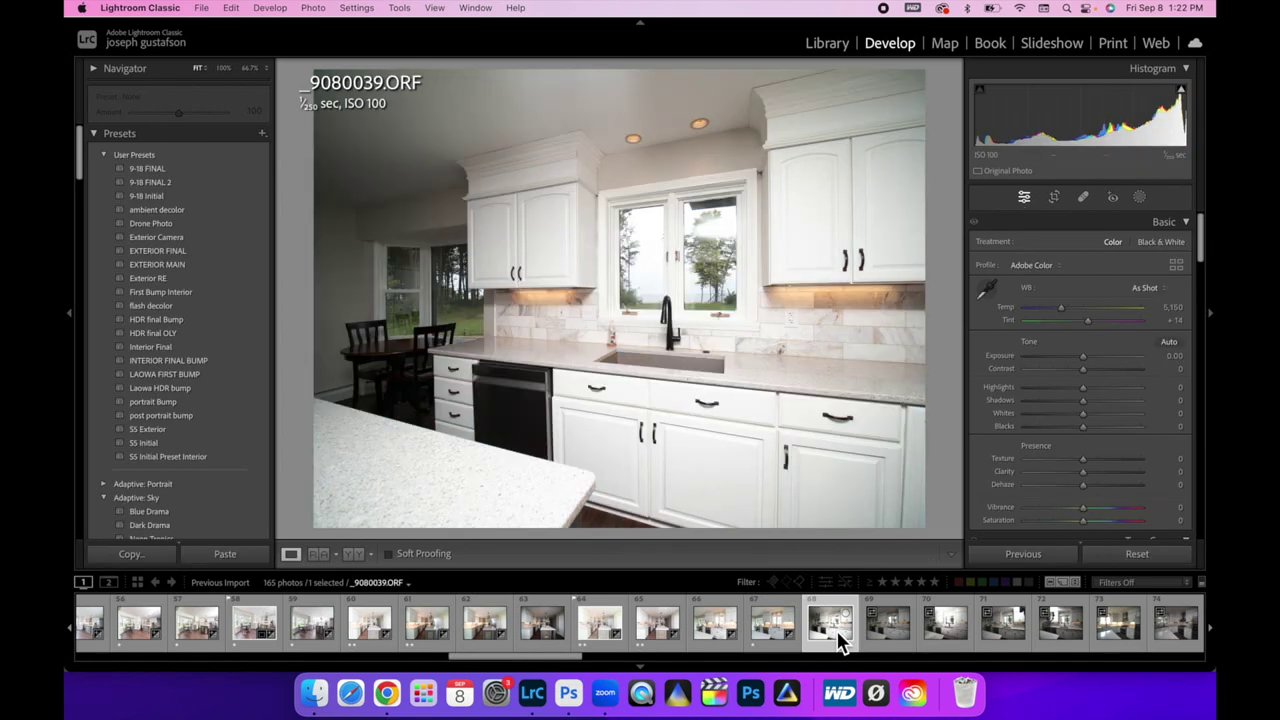
# - Paste the copied settings onto _9080039.ORF and _9080043.ORF, giving each a one-star rating
pyautogui.click(243, 560)
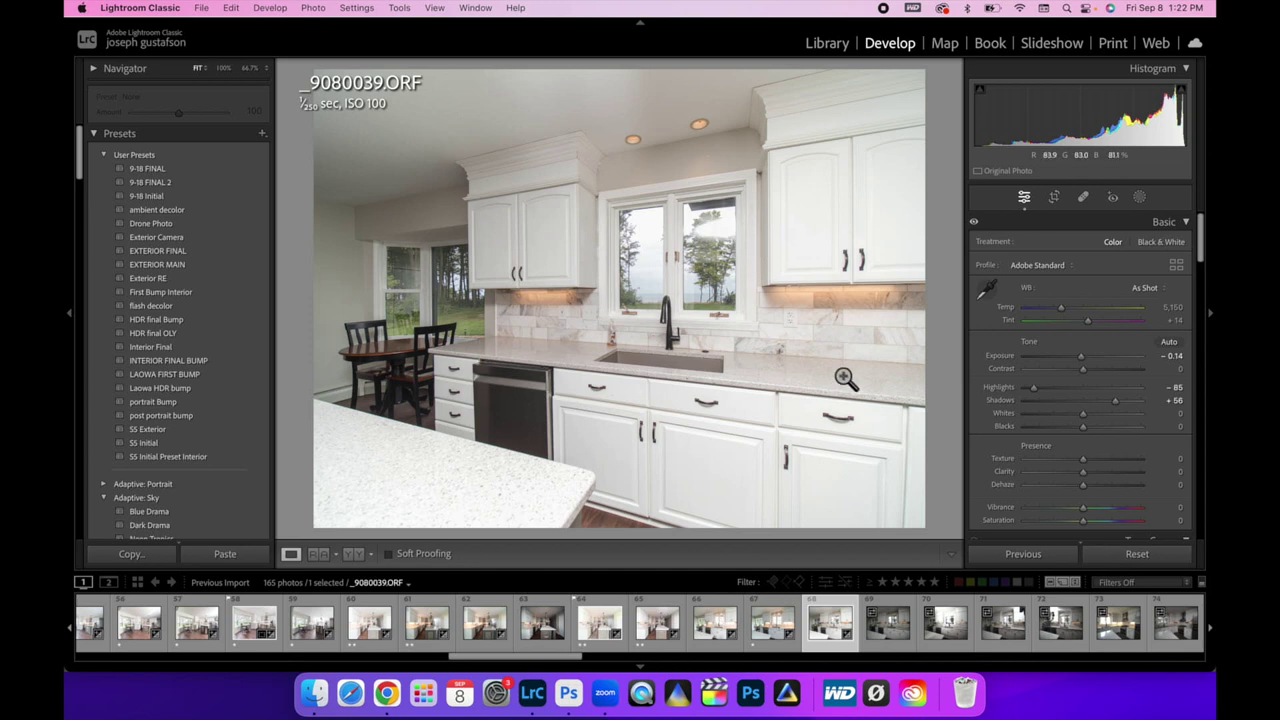
pyautogui.press('1')
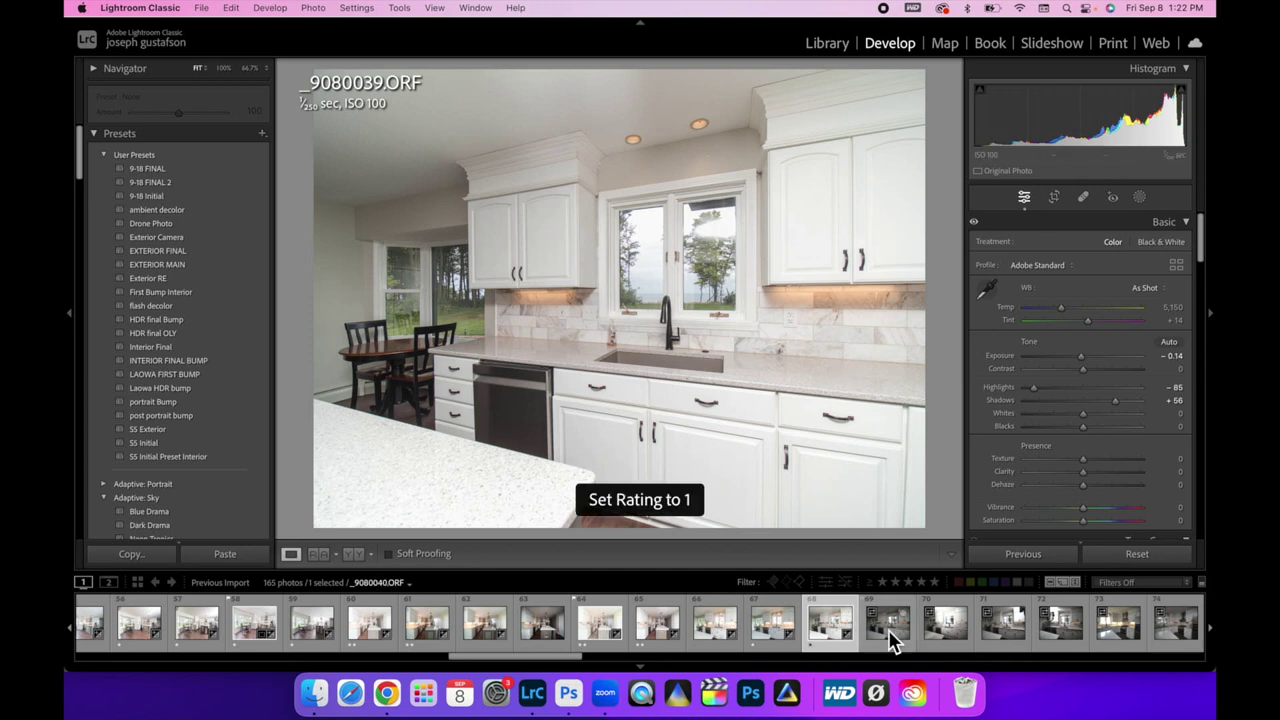
pyautogui.click(888, 630)
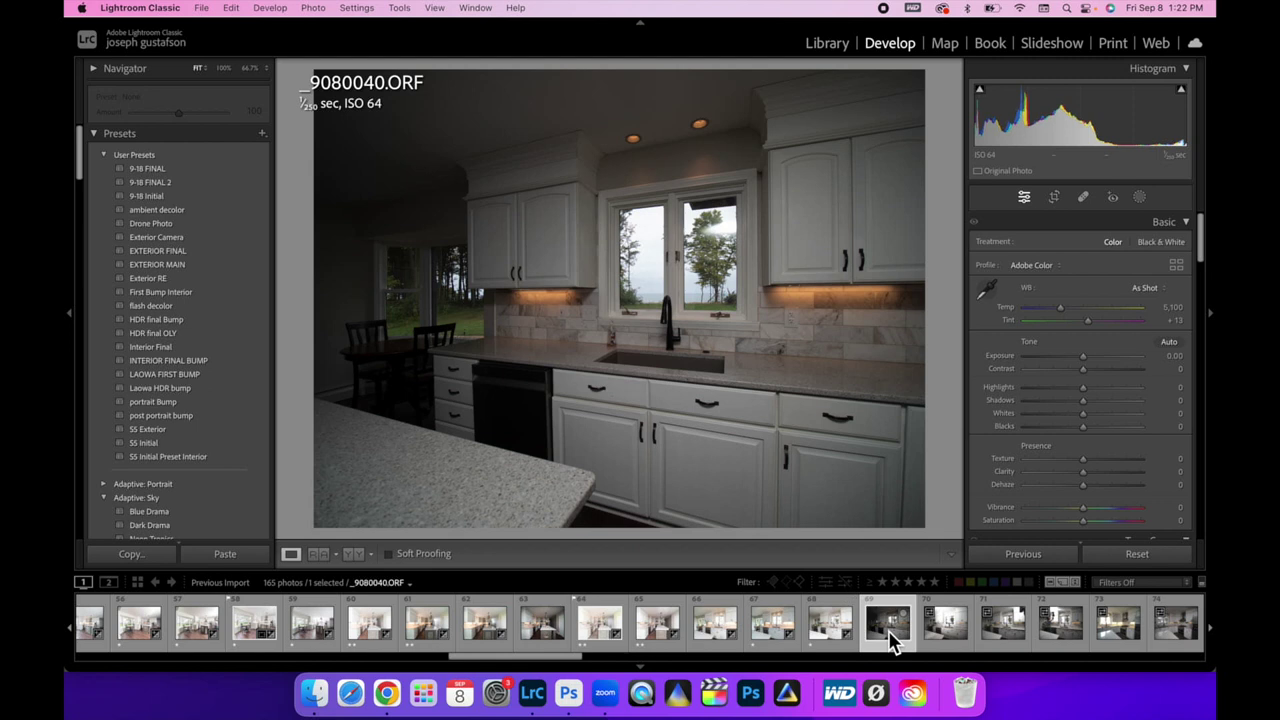
pyautogui.click(959, 629)
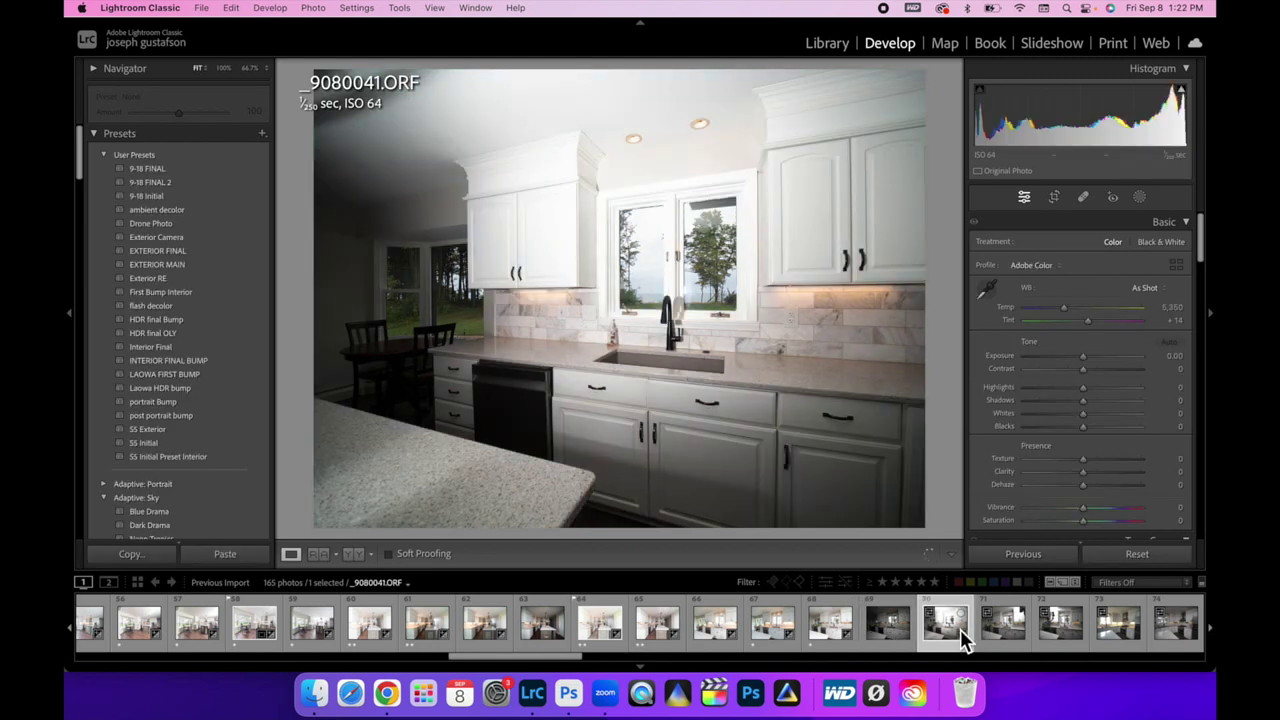
pyautogui.click(1008, 640)
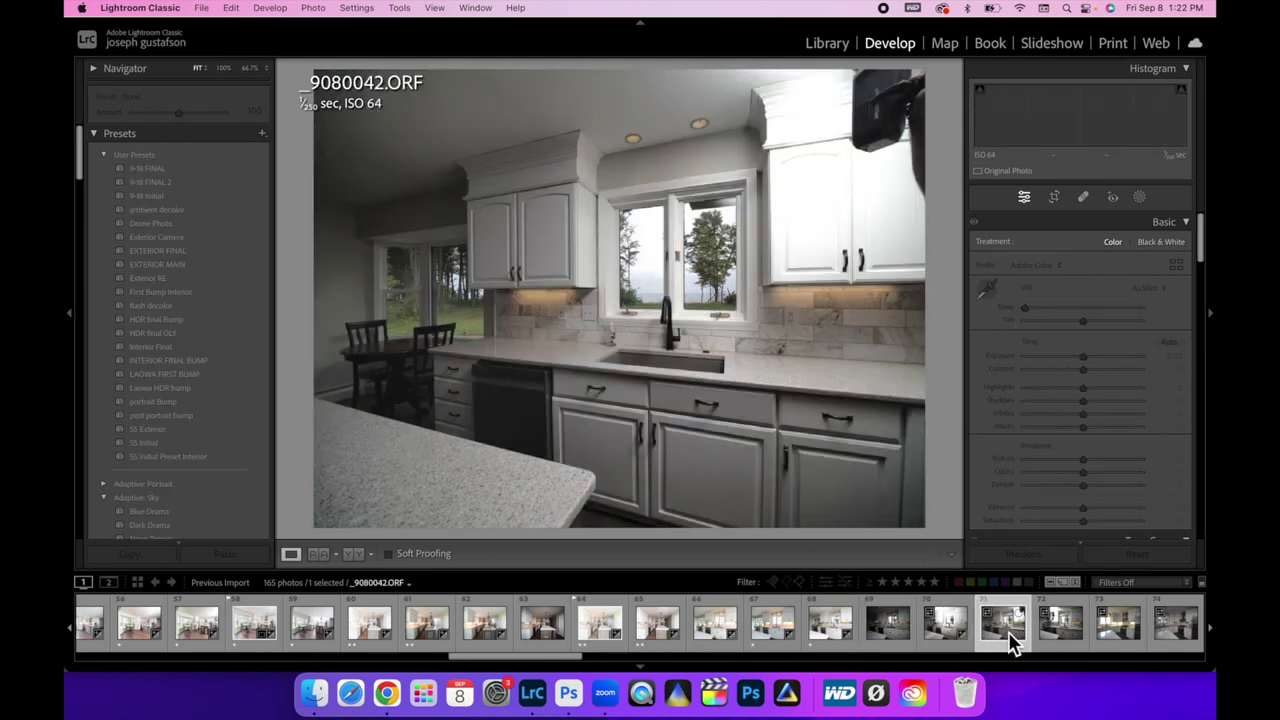
pyautogui.click(1058, 640)
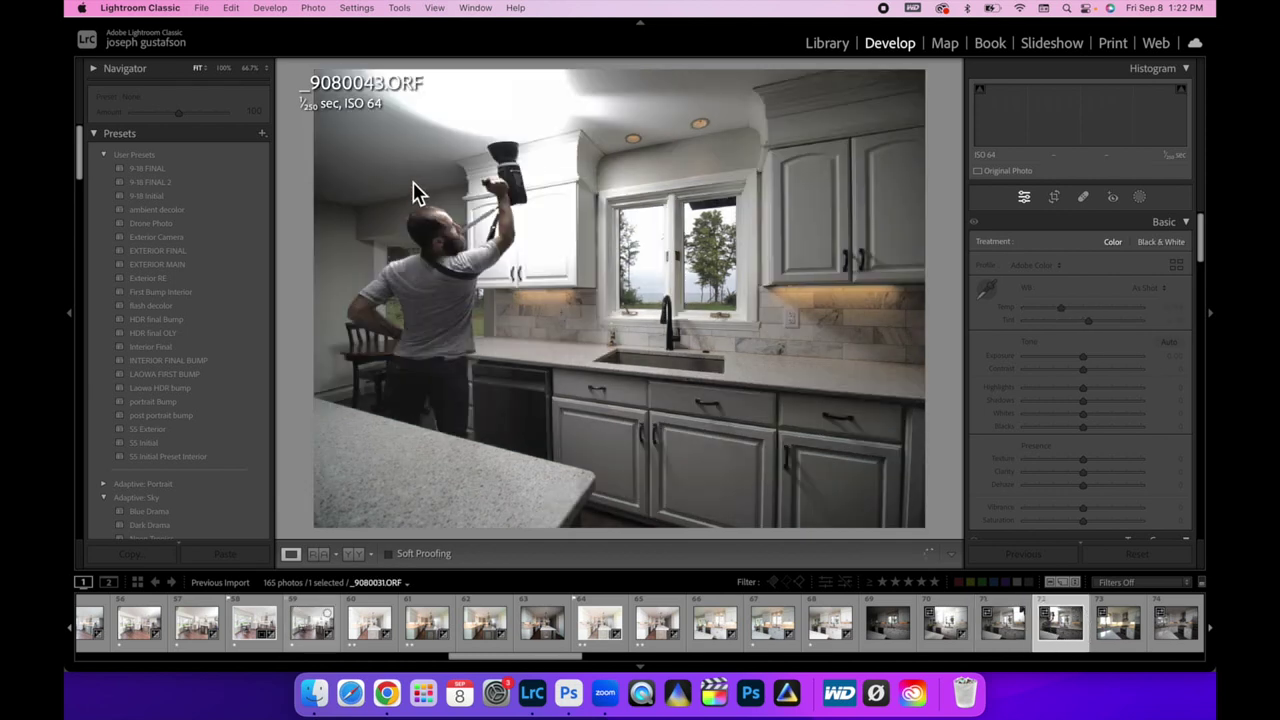
pyautogui.click(225, 556)
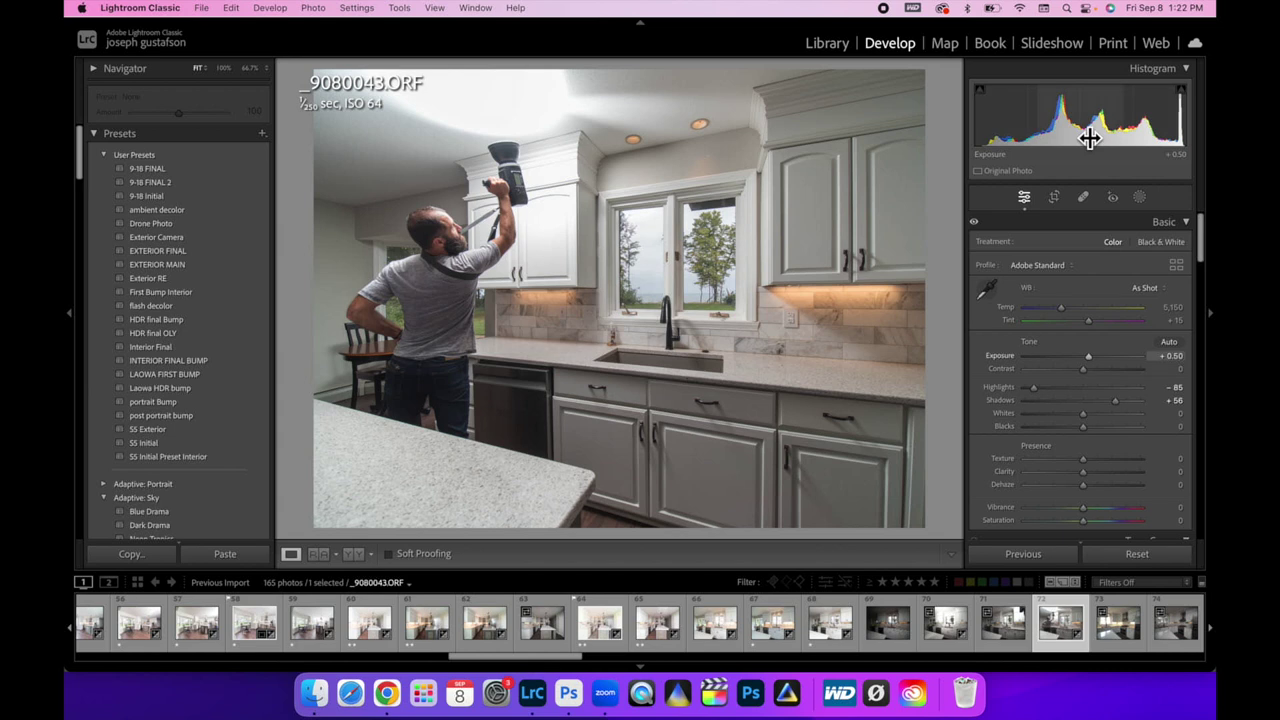
pyautogui.press('1')
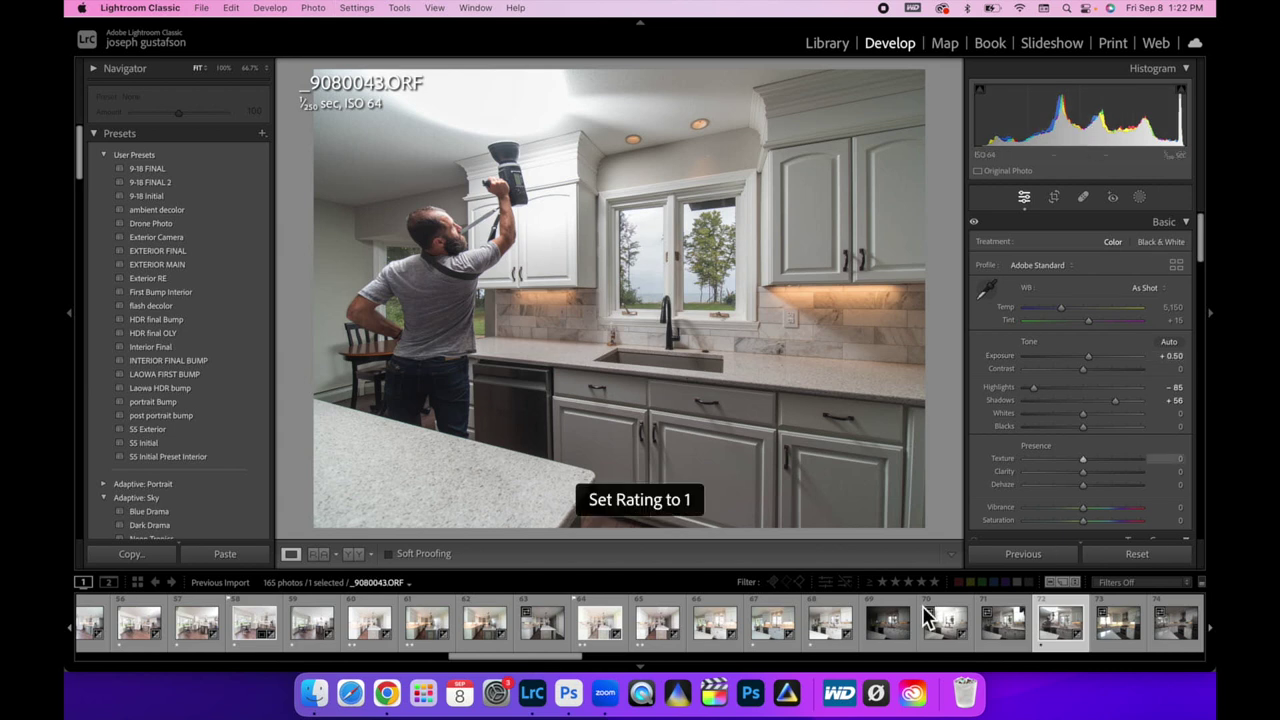
# - Select photos 67 and 68 with the current one and open all three as Photoshop layers
pyautogui.keyDown('super'); pyautogui.click(830, 643); pyautogui.keyUp('super')
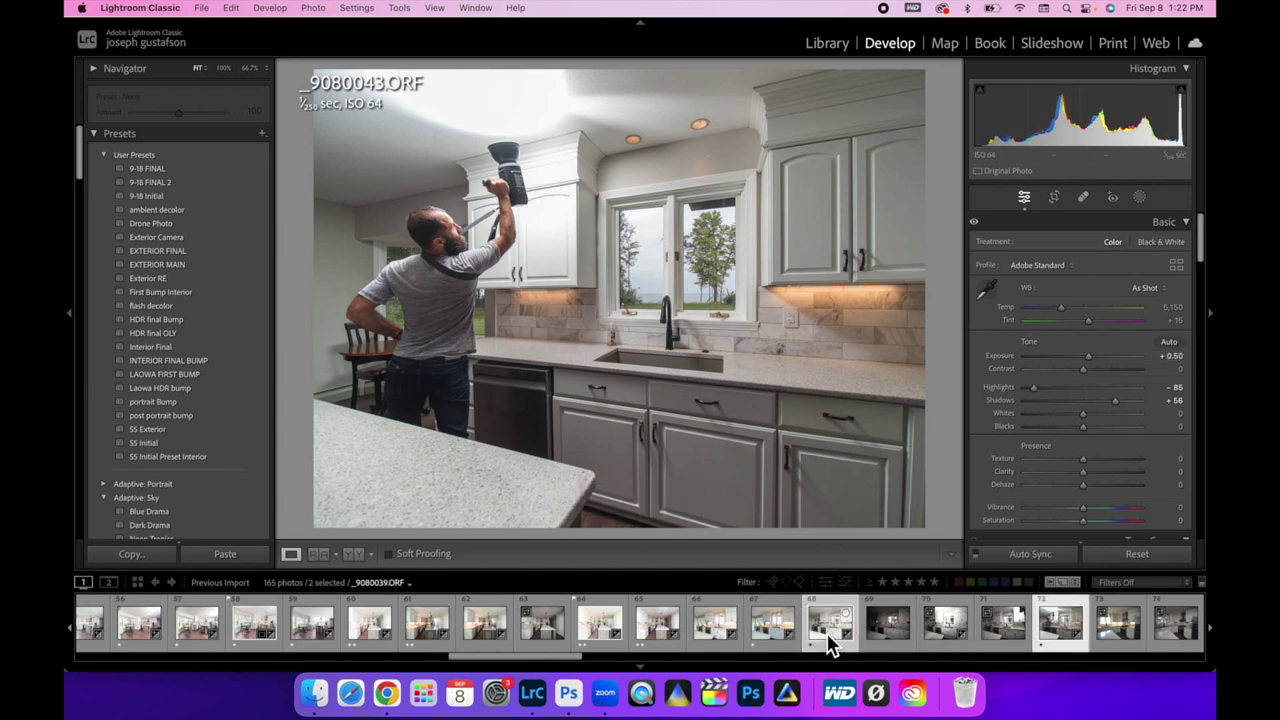
pyautogui.keyDown('super'); pyautogui.click(760, 632); pyautogui.keyUp('super')
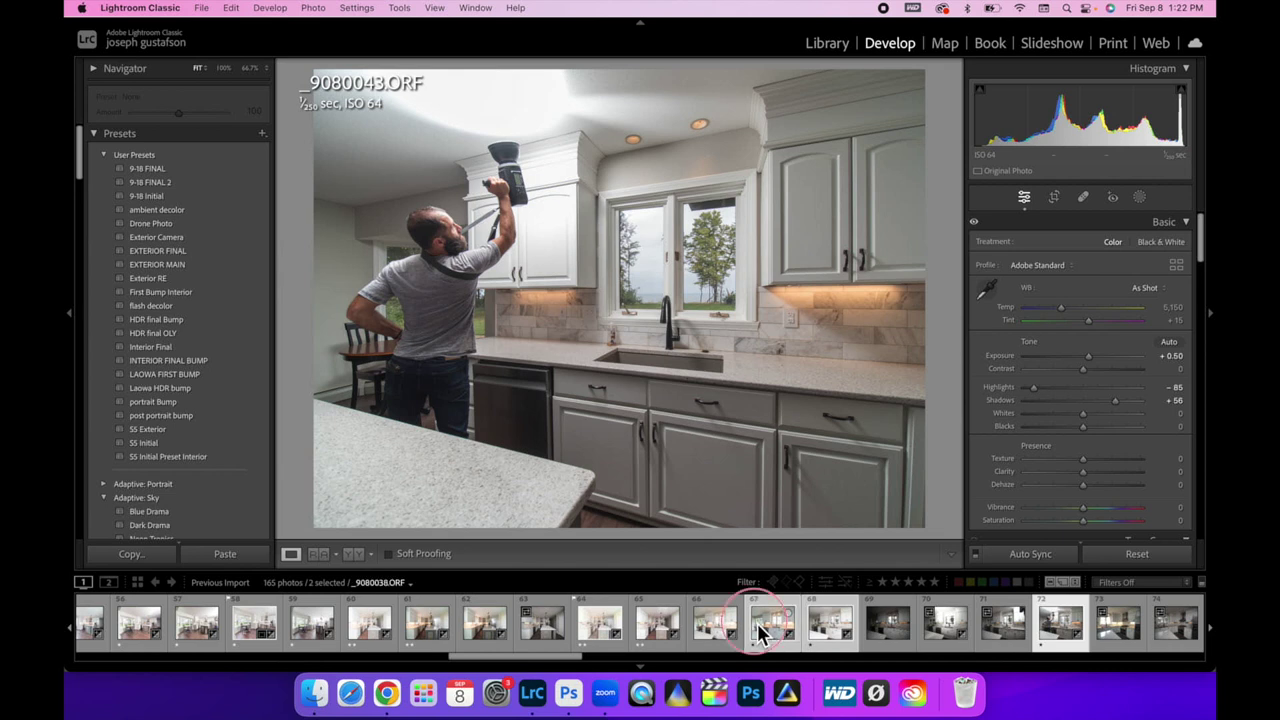
pyautogui.rightClick(765, 625)
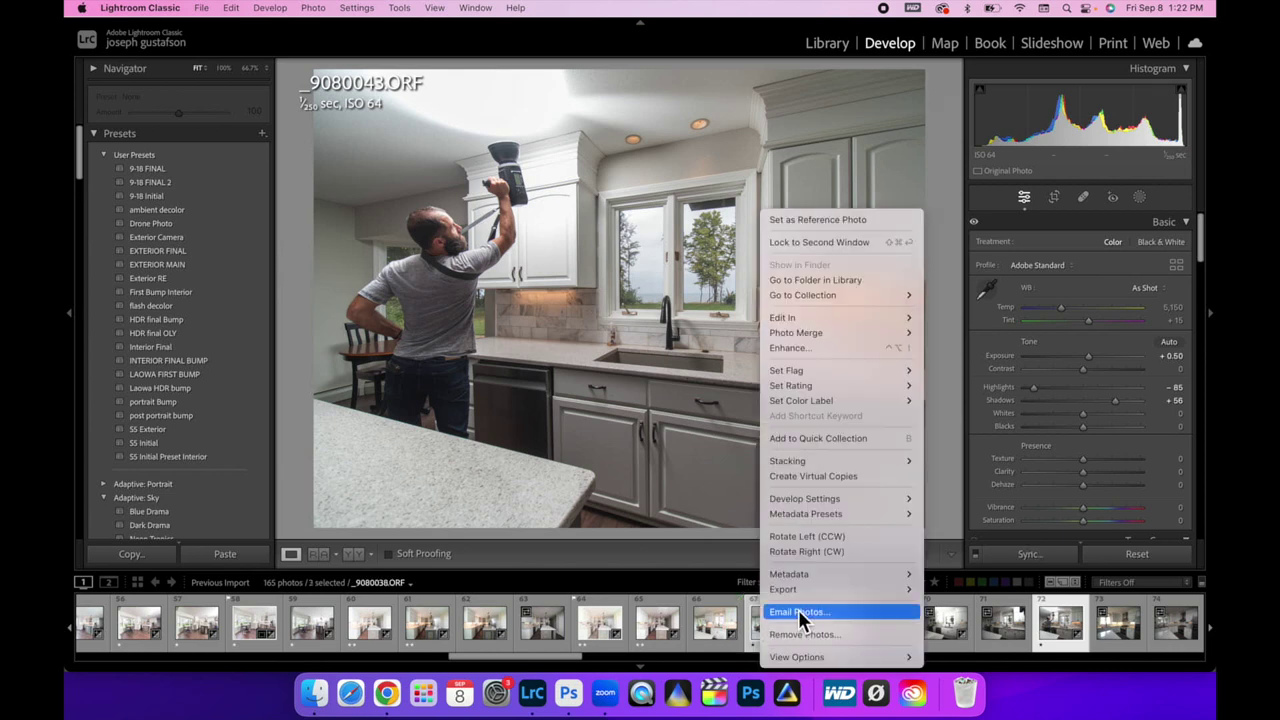
pyautogui.moveTo(832, 314)
pyautogui.click(968, 462)
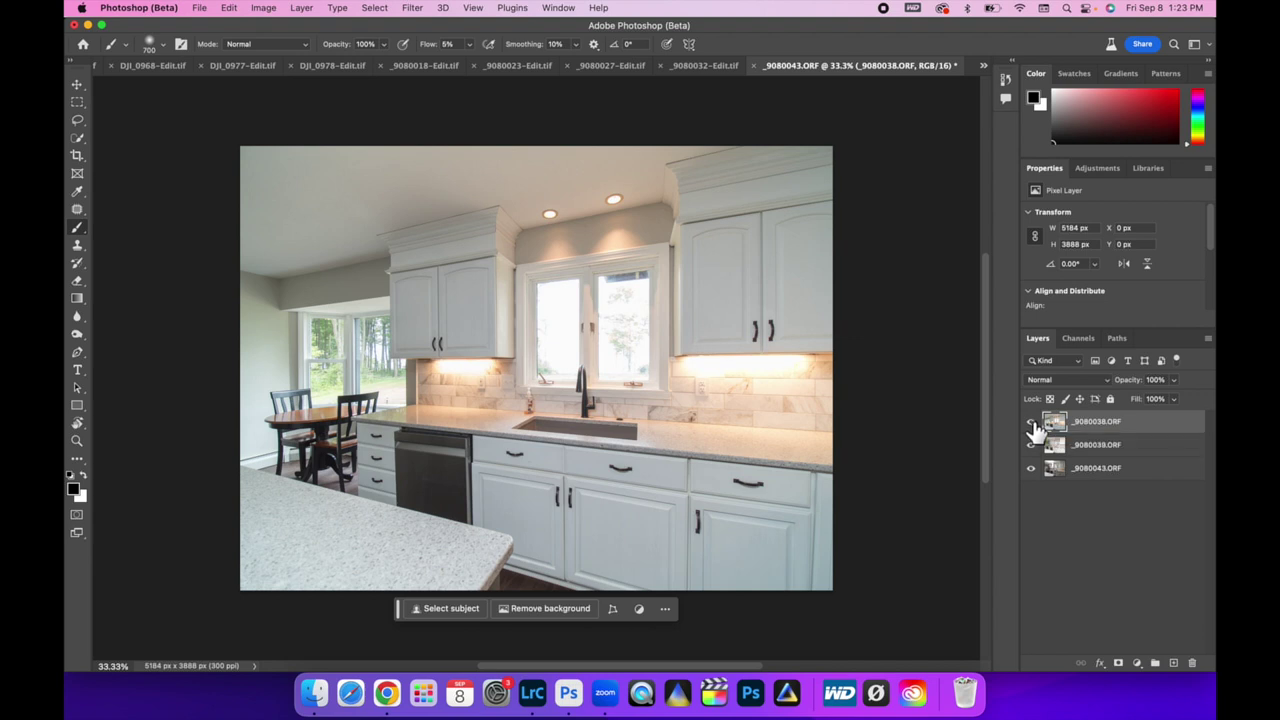
pyautogui.click(1032, 422)
pyautogui.click(1032, 422)
pyautogui.click(1030, 421)
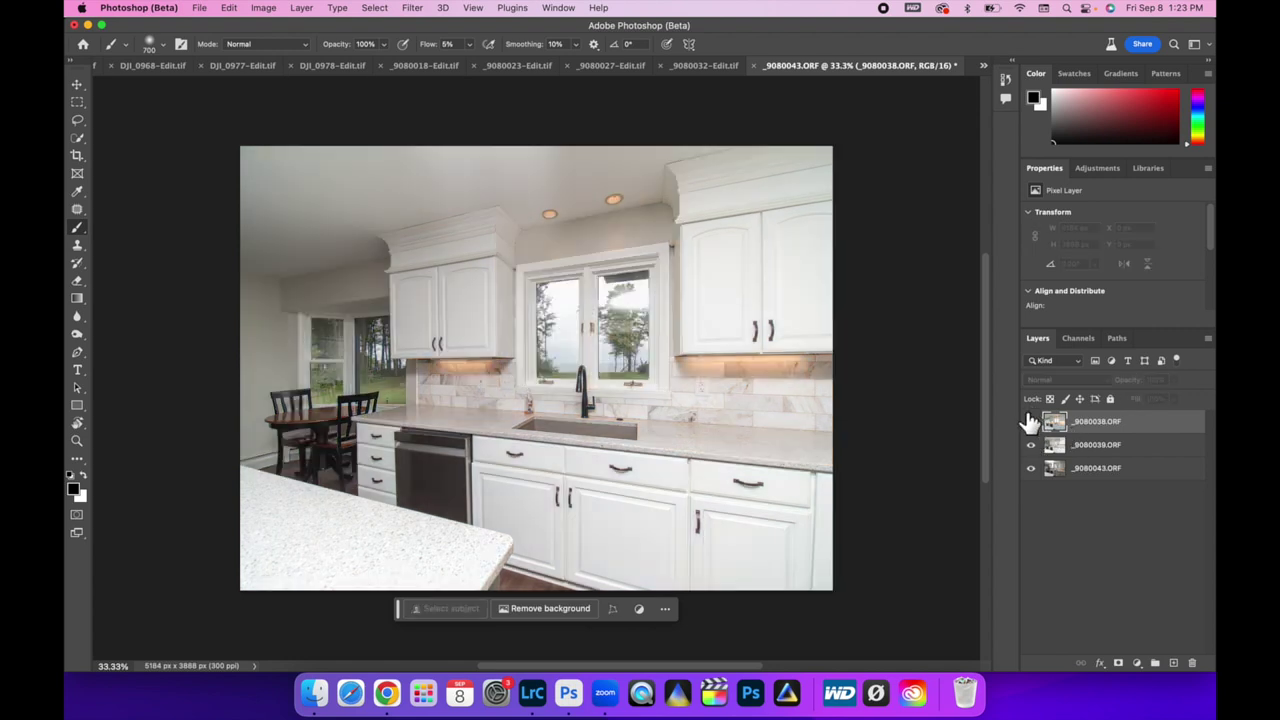
pyautogui.click(1030, 421)
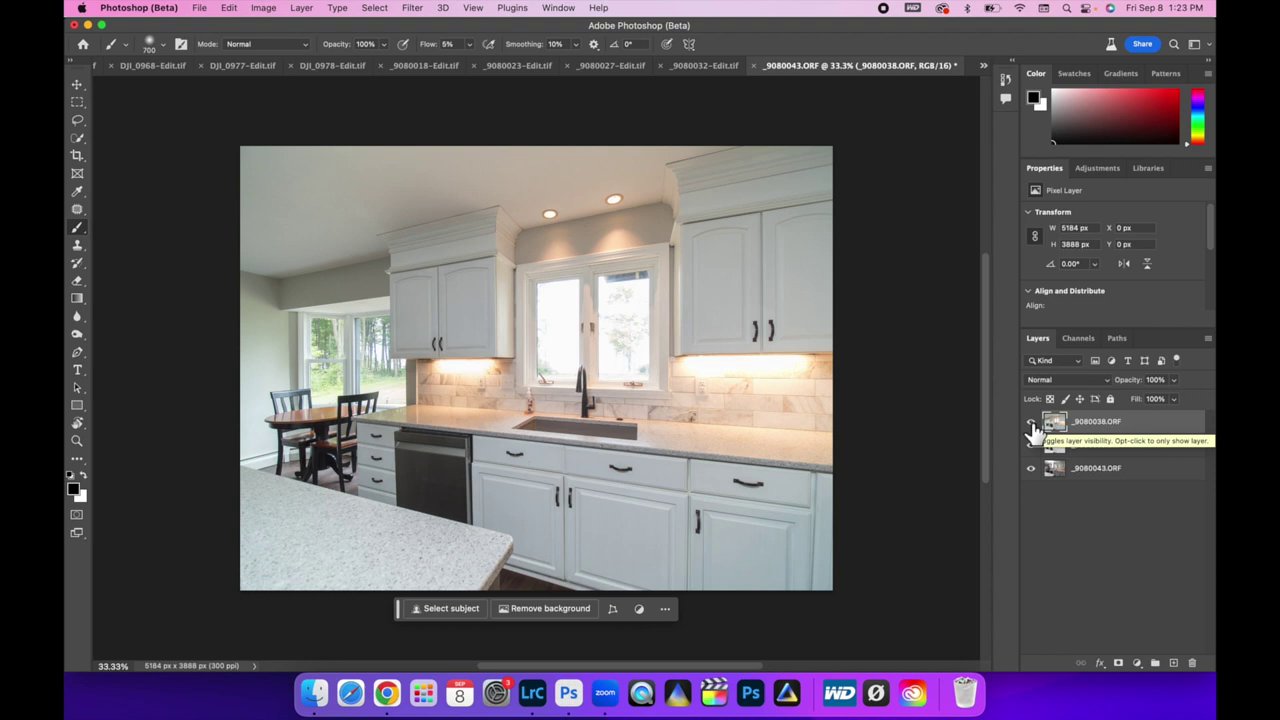
pyautogui.click(1033, 424)
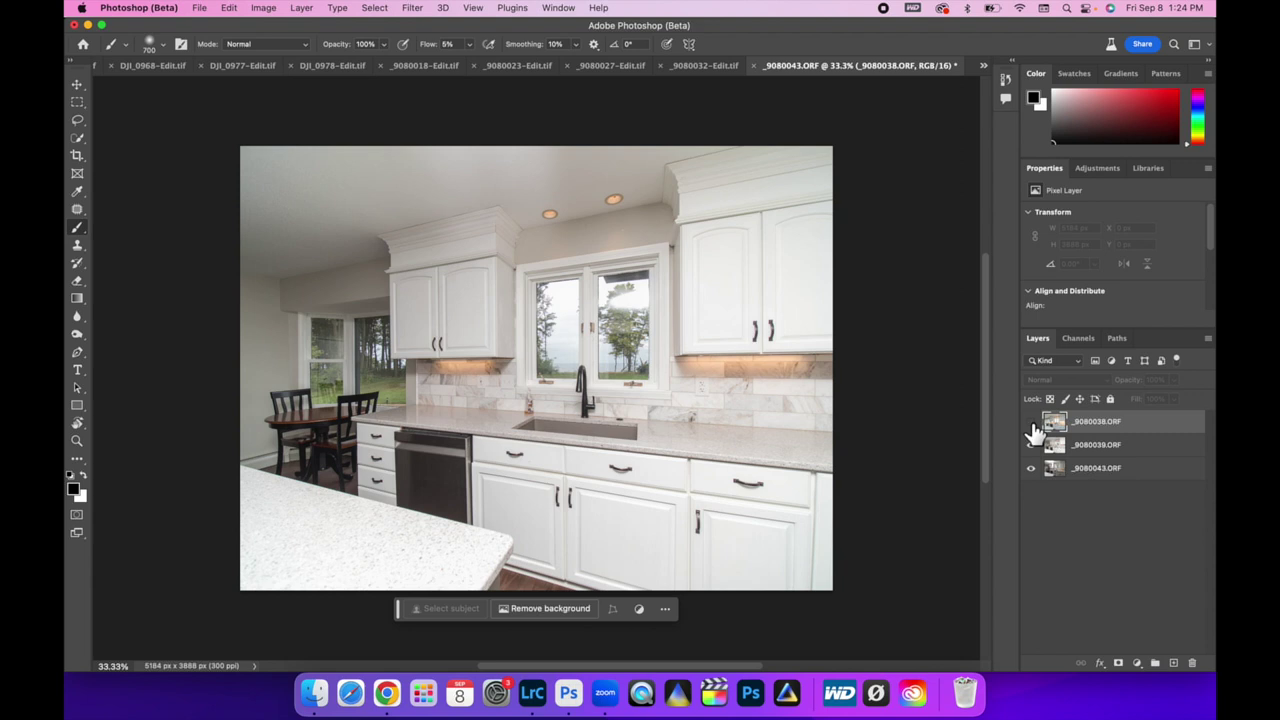
pyautogui.click(1032, 424)
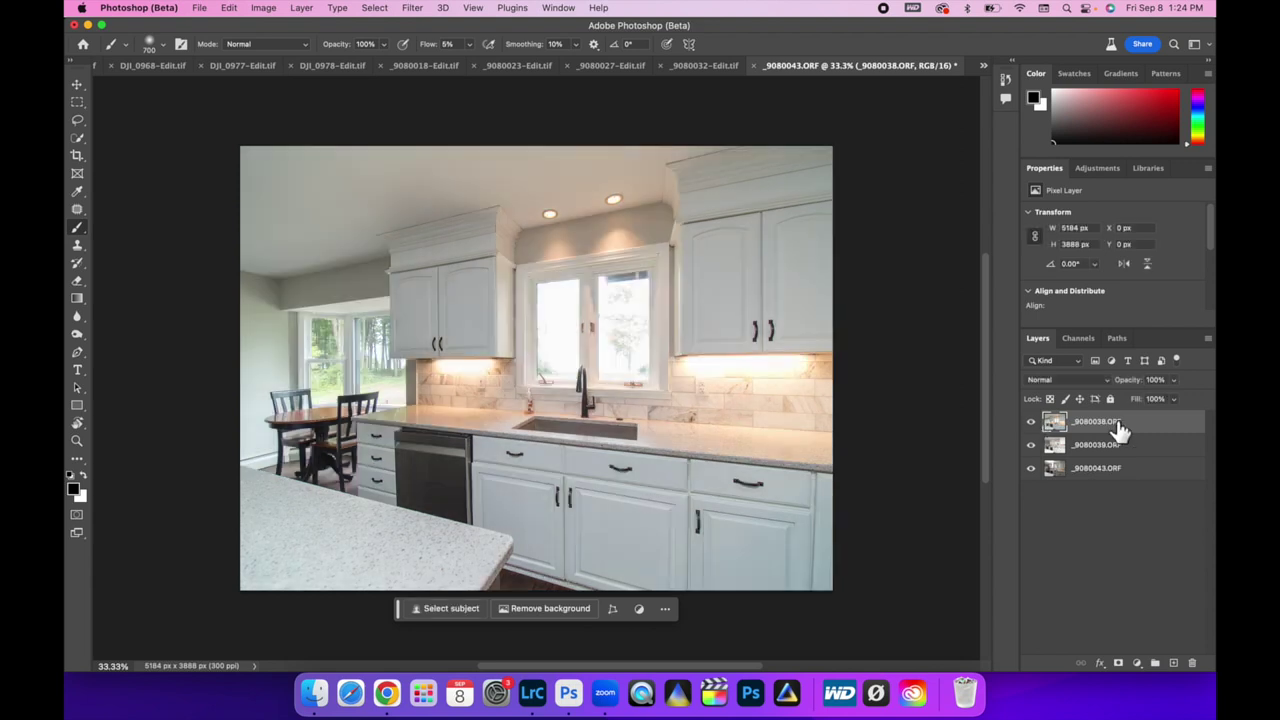
# - Add a mask to the top _9080038 layer and paint black over the window to reveal the trees
pyautogui.click(1118, 663)
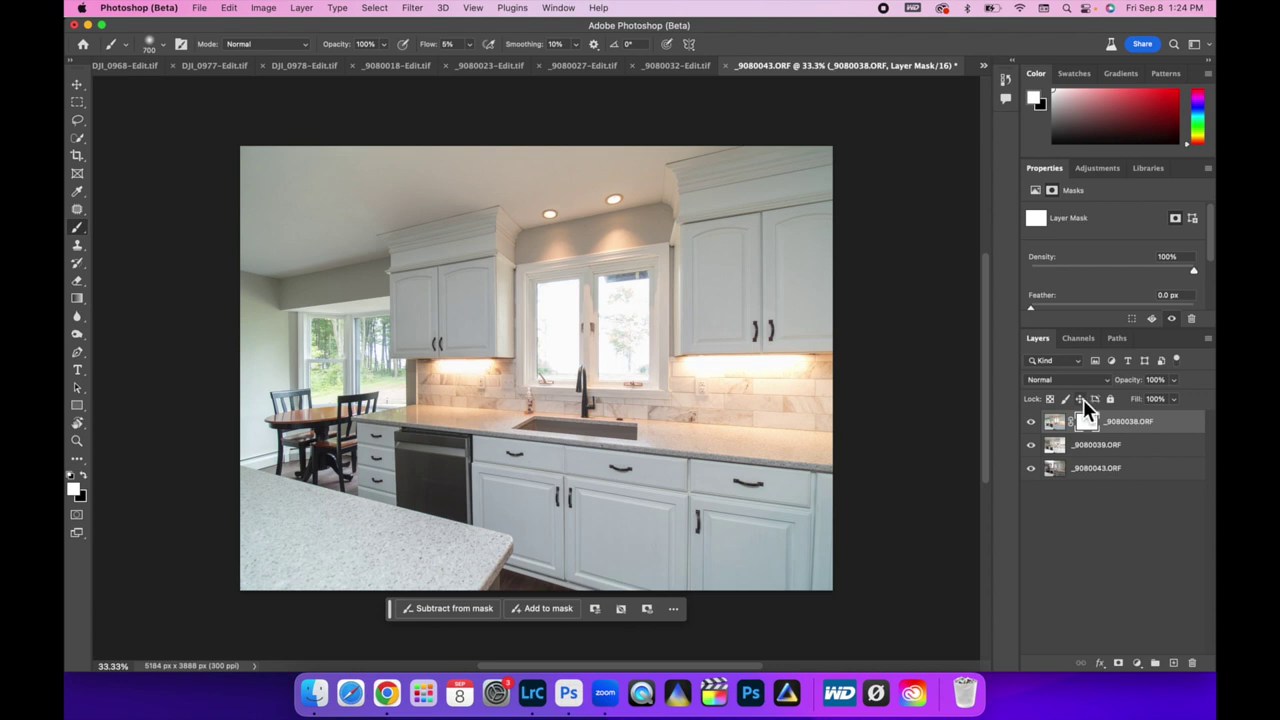
pyautogui.click(86, 477)
pyautogui.click(86, 477)
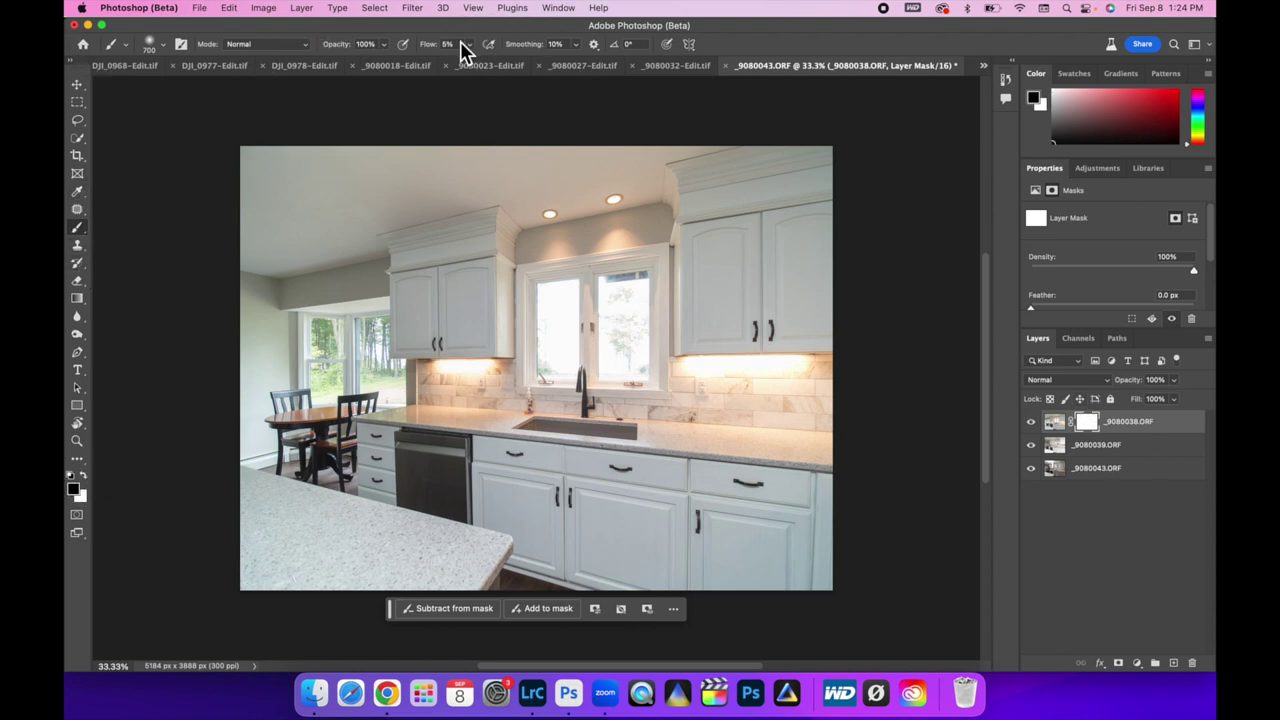
pyautogui.moveTo(398, 355)
pyautogui.mouseDown()
pyautogui.moveTo(386, 334)
pyautogui.moveTo(334, 331)
pyautogui.moveTo(380, 294)
pyautogui.moveTo(322, 337)
pyautogui.mouseUp()
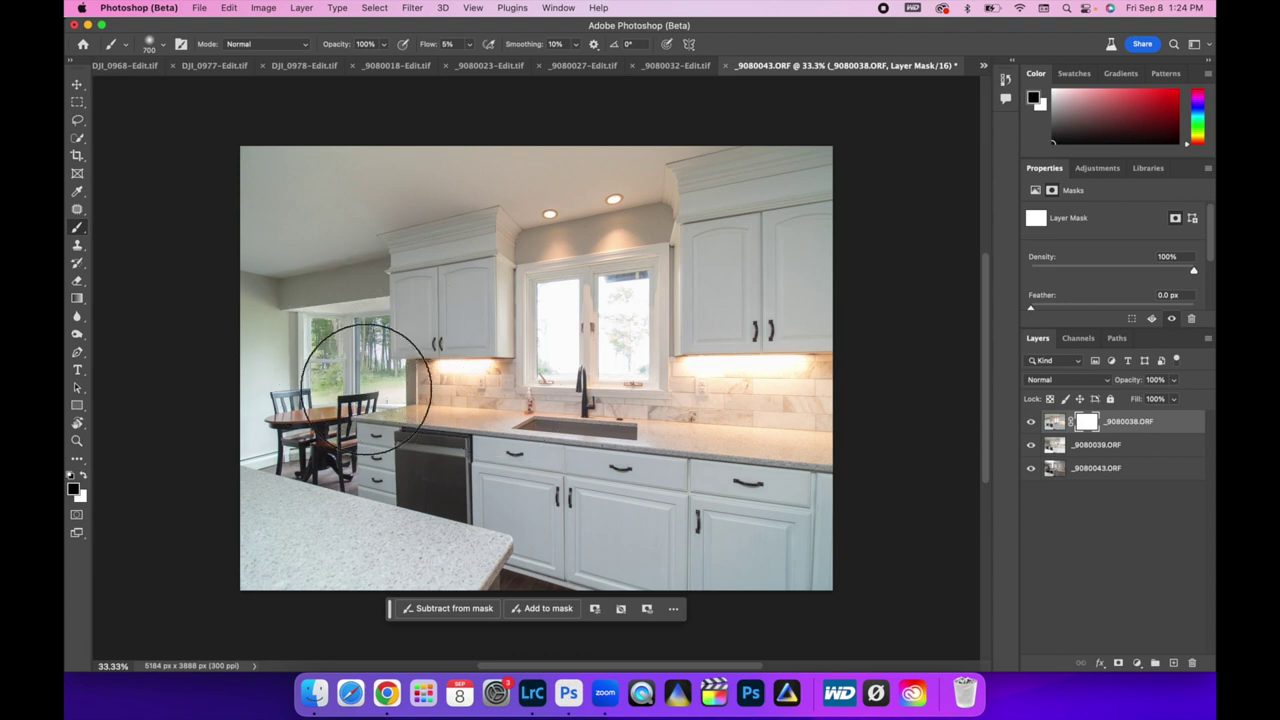
pyautogui.moveTo(527, 370)
pyautogui.mouseDown()
pyautogui.moveTo(455, 358)
pyautogui.moveTo(583, 385)
pyautogui.mouseUp()
pyautogui.moveTo(585, 332)
pyautogui.mouseDown()
pyautogui.moveTo(560, 309)
pyautogui.moveTo(635, 329)
pyautogui.moveTo(553, 326)
pyautogui.moveTo(606, 343)
pyautogui.moveTo(580, 278)
pyautogui.moveTo(613, 345)
pyautogui.moveTo(674, 264)
pyautogui.moveTo(594, 324)
pyautogui.moveTo(677, 287)
pyautogui.moveTo(621, 345)
pyautogui.moveTo(667, 386)
pyautogui.moveTo(633, 356)
pyautogui.moveTo(657, 392)
pyautogui.moveTo(657, 372)
pyautogui.moveTo(514, 360)
pyautogui.moveTo(610, 334)
pyautogui.moveTo(491, 306)
pyautogui.moveTo(556, 332)
pyautogui.moveTo(564, 290)
pyautogui.moveTo(618, 370)
pyautogui.moveTo(520, 316)
pyautogui.moveTo(401, 361)
pyautogui.moveTo(531, 375)
pyautogui.moveTo(427, 403)
pyautogui.moveTo(642, 417)
pyautogui.moveTo(726, 376)
pyautogui.moveTo(672, 349)
pyautogui.moveTo(798, 384)
pyautogui.moveTo(672, 374)
pyautogui.moveTo(867, 362)
pyautogui.moveTo(720, 356)
pyautogui.moveTo(843, 425)
pyautogui.moveTo(758, 440)
pyautogui.moveTo(770, 447)
pyautogui.moveTo(815, 370)
pyautogui.moveTo(777, 368)
pyautogui.moveTo(867, 387)
pyautogui.moveTo(617, 294)
pyautogui.moveTo(627, 322)
pyautogui.moveTo(647, 306)
pyautogui.moveTo(607, 353)
pyautogui.moveTo(596, 326)
pyautogui.moveTo(543, 354)
pyautogui.moveTo(625, 372)
pyautogui.moveTo(633, 341)
pyautogui.moveTo(720, 406)
pyautogui.mouseUp()
# - Set the masked _9080038.ORF layer's blend mode to Luminosity
pyautogui.click(1058, 452)
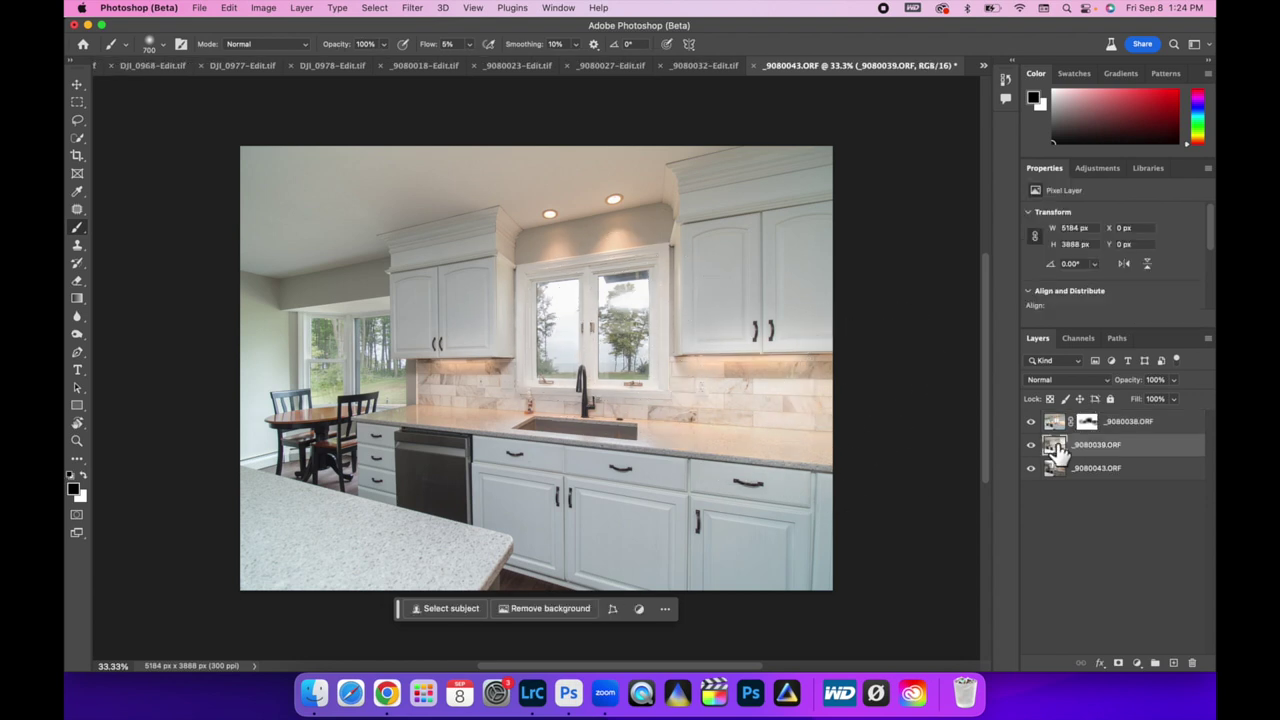
pyautogui.click(1054, 424)
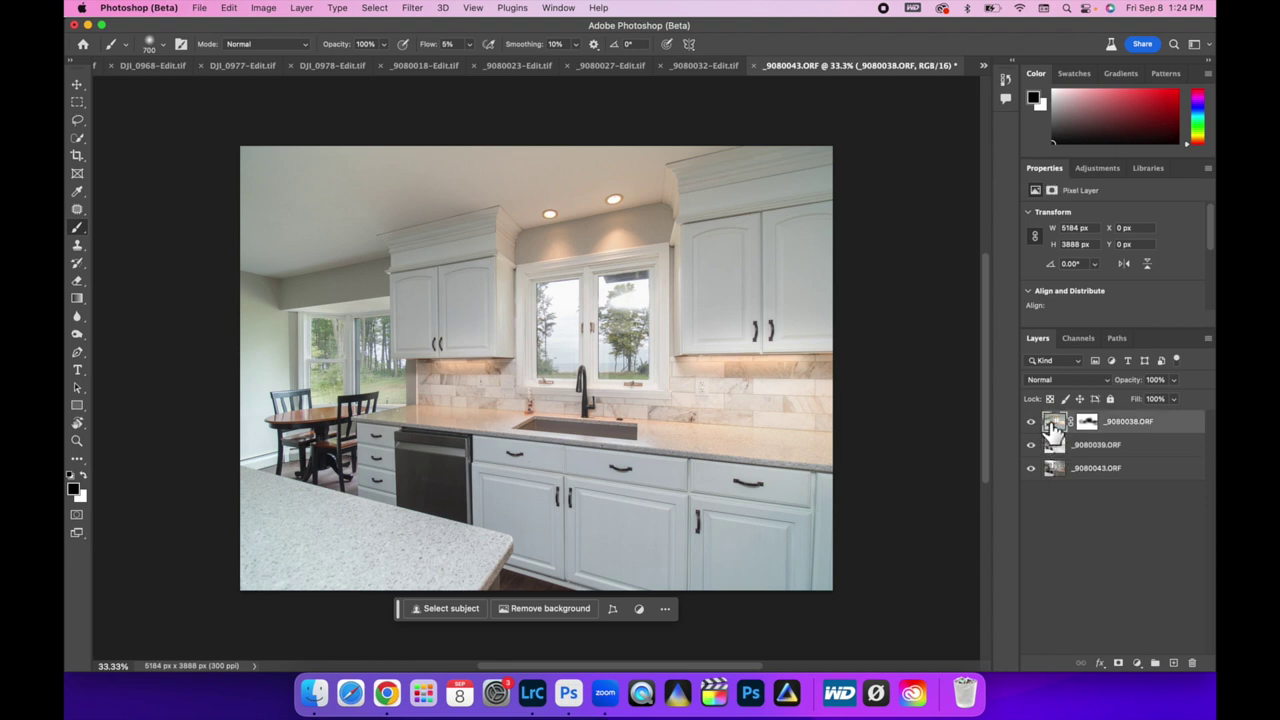
pyautogui.click(1104, 386)
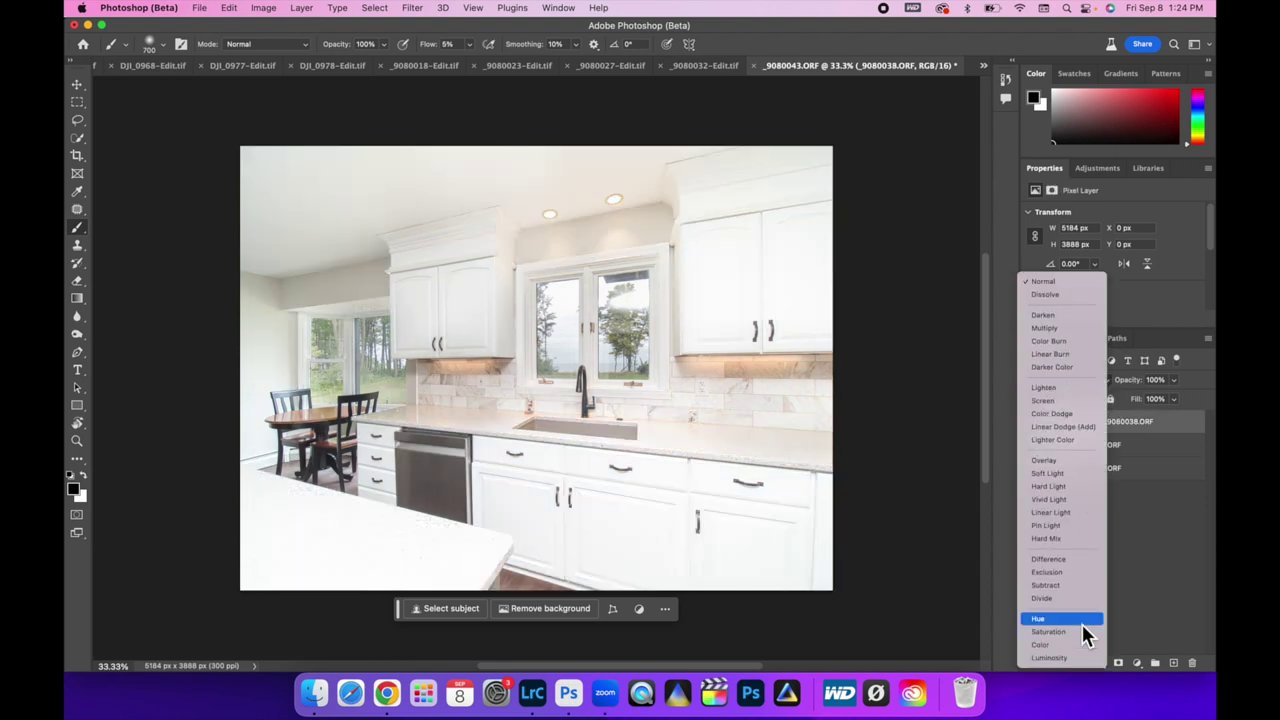
pyautogui.click(1063, 658)
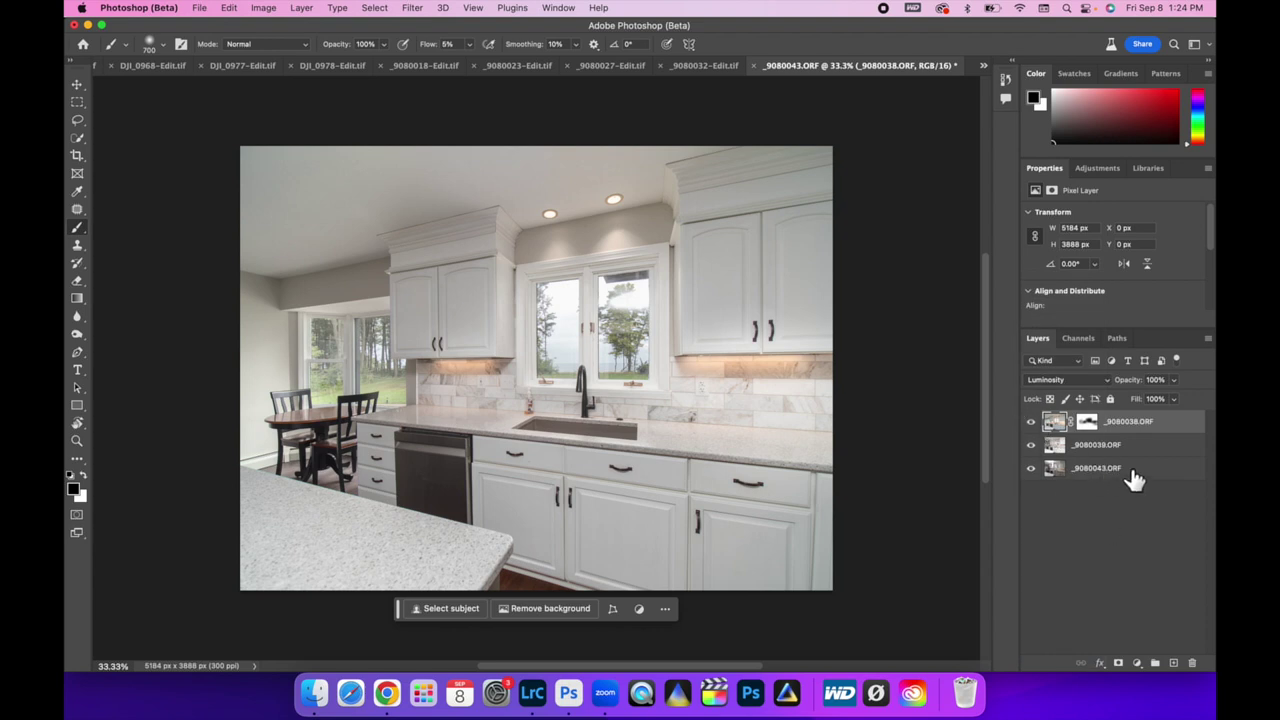
# - Move _9080043.ORF to the top, add an inverted black mask, and paint white over the window
pyautogui.moveTo(1128, 450); pyautogui.dragTo(1123, 420)
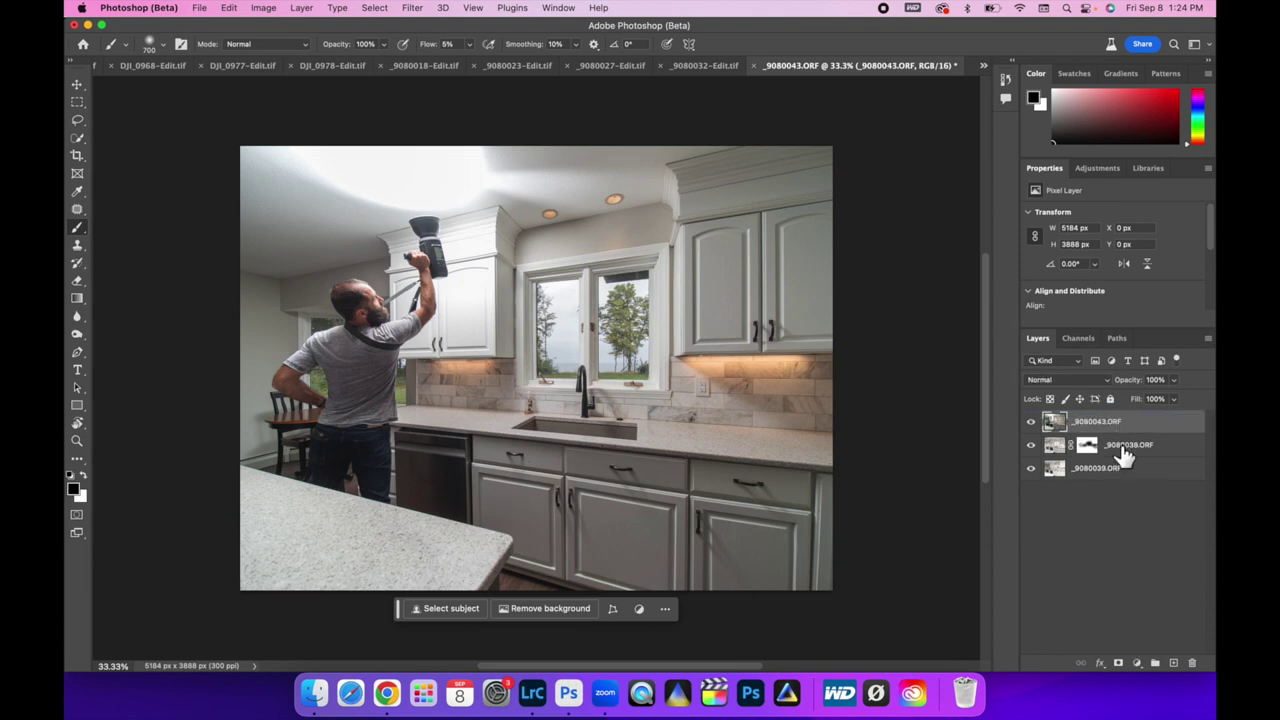
pyautogui.click(1118, 663)
pyautogui.press('super+i')
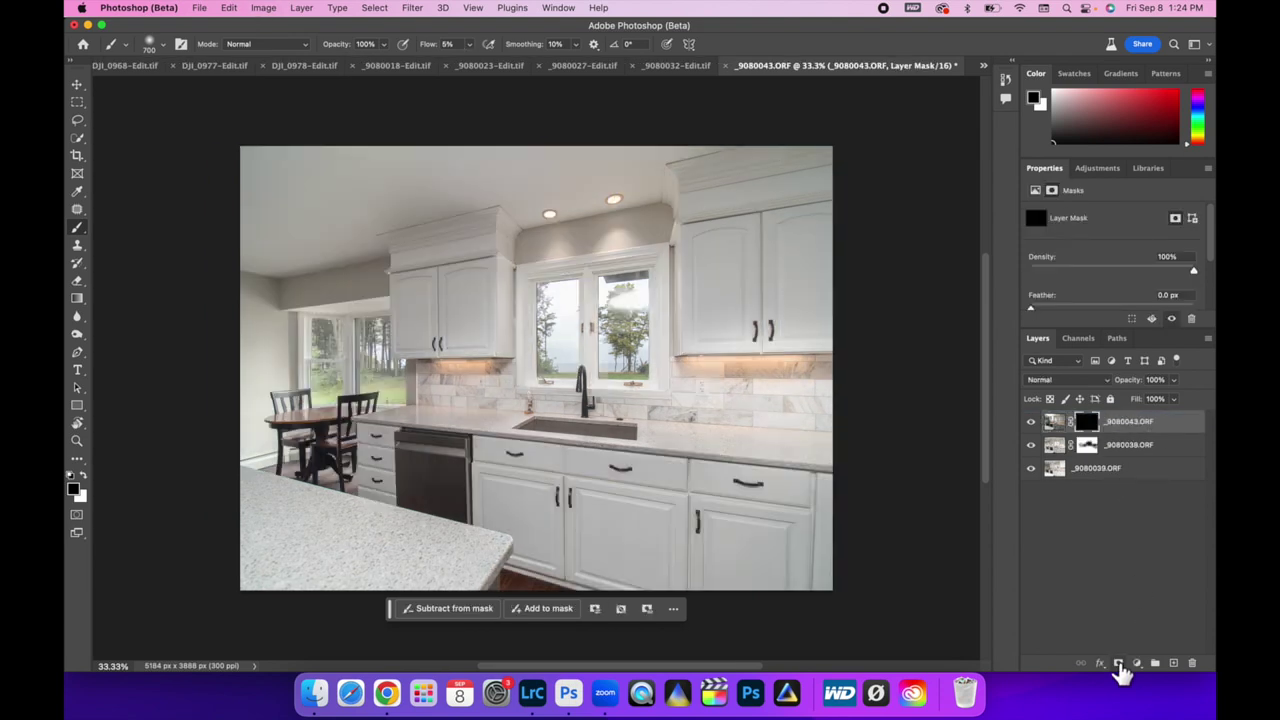
pyautogui.click(84, 479)
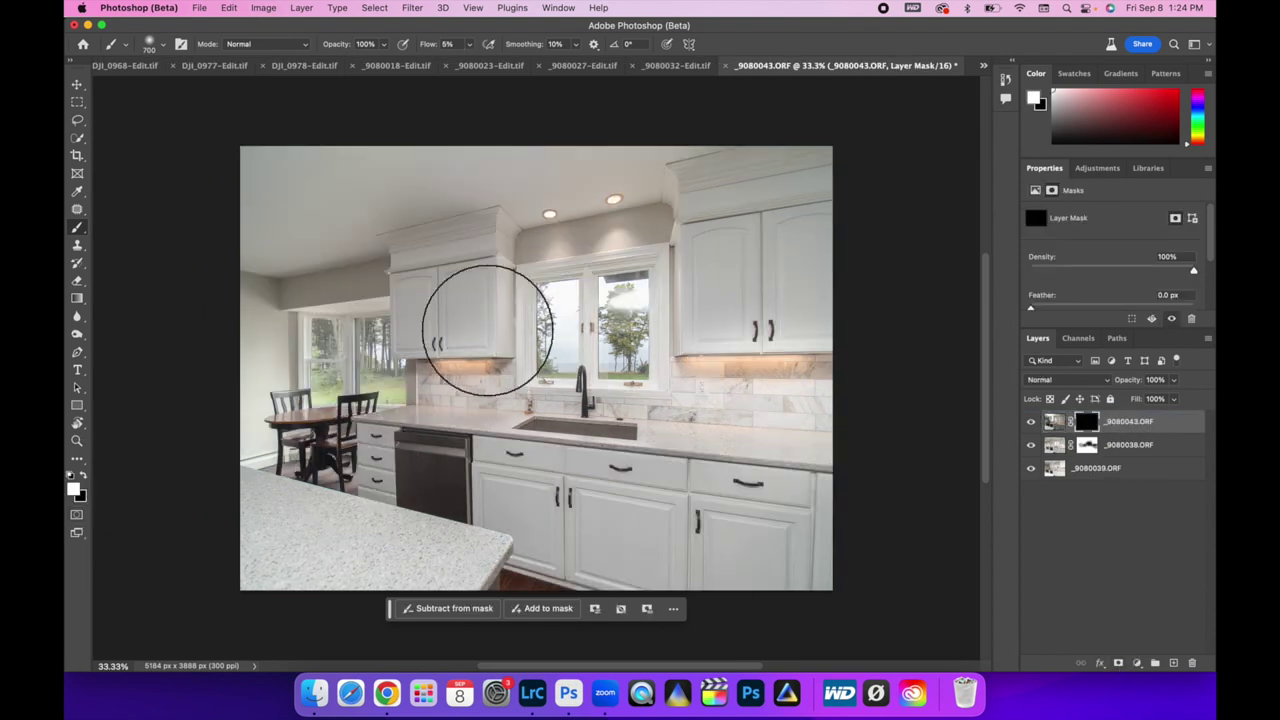
pyautogui.moveTo(610, 322)
pyautogui.mouseDown()
pyautogui.moveTo(618, 284)
pyautogui.moveTo(624, 320)
pyautogui.moveTo(611, 302)
pyautogui.moveTo(620, 314)
pyautogui.moveTo(634, 287)
pyautogui.moveTo(611, 299)
pyautogui.moveTo(623, 324)
pyautogui.moveTo(640, 288)
pyautogui.moveTo(638, 320)
pyautogui.mouseUp()
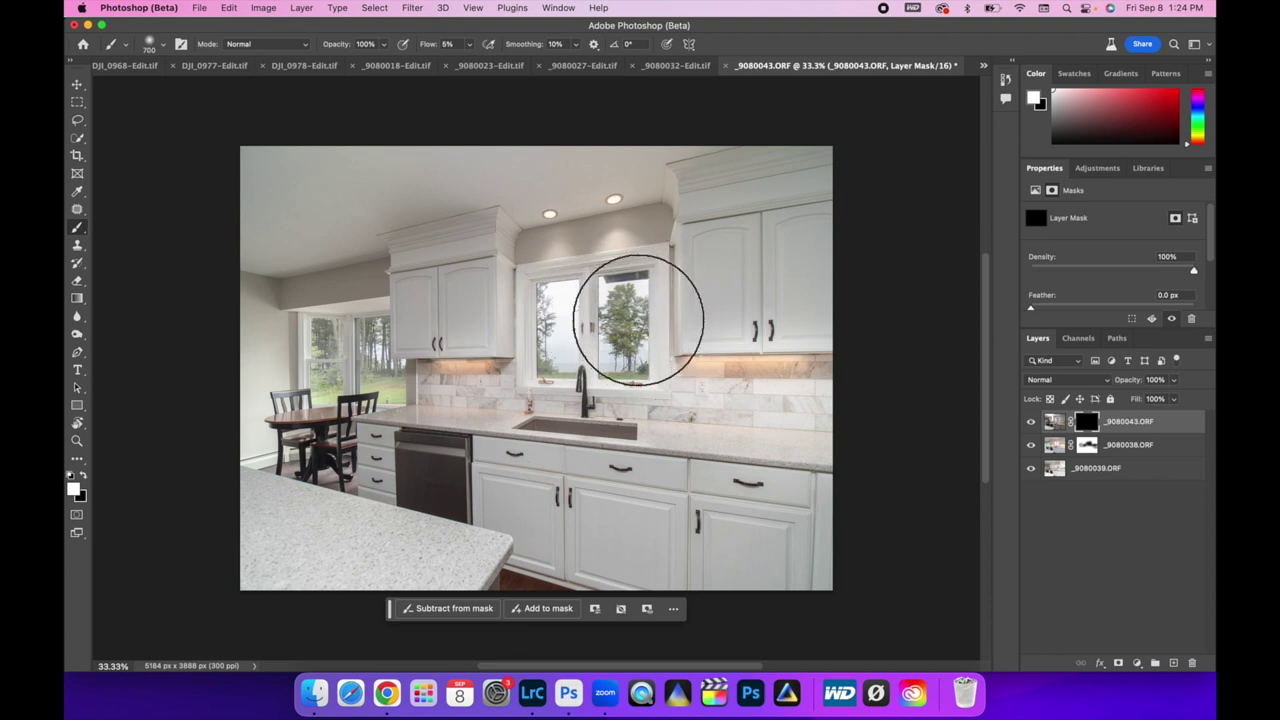
pyautogui.rightClick(1138, 468)
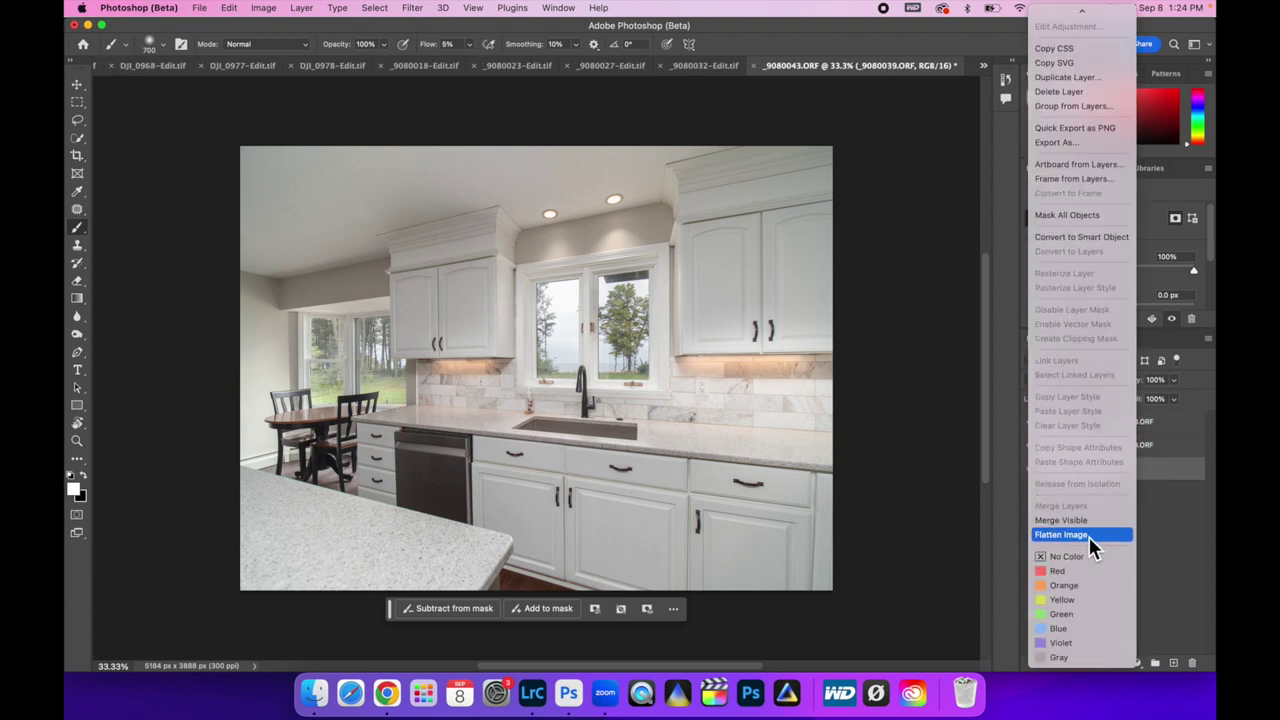
# - Save the layered blend as _9080038-Edit.tif and return to Lightroom Classic
pyautogui.click(1094, 537)
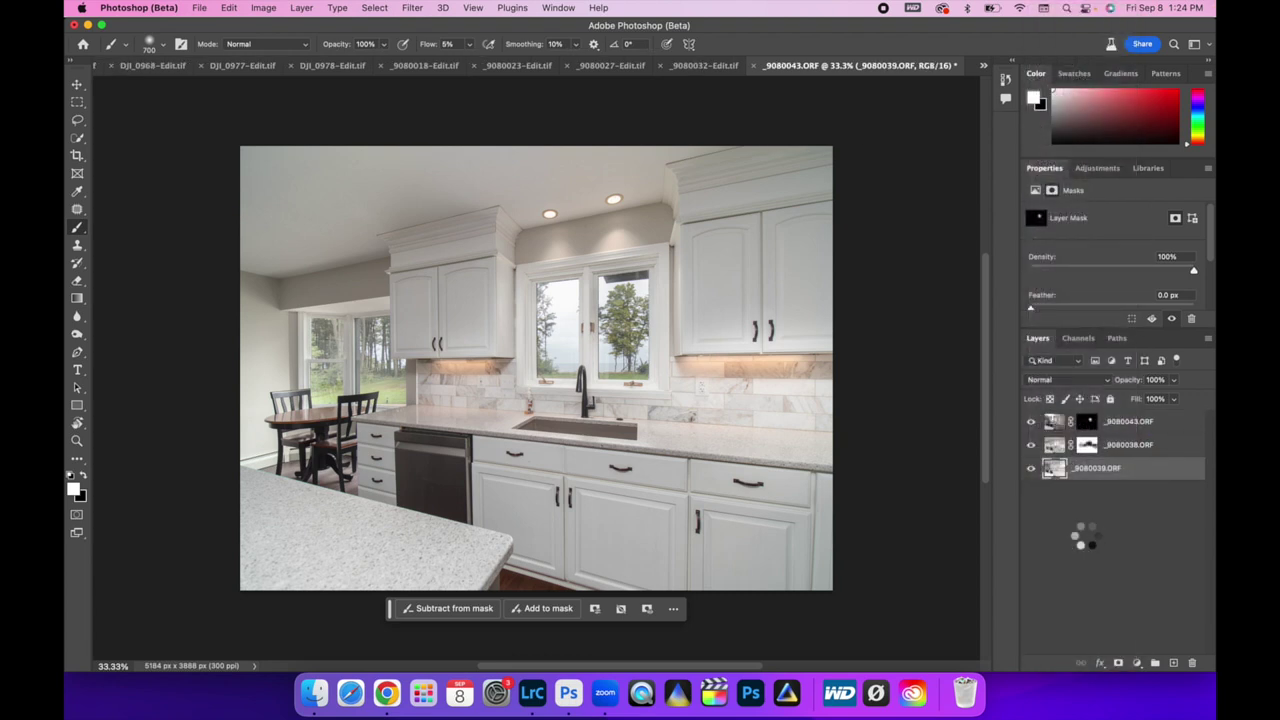
pyautogui.press('cmd+s')
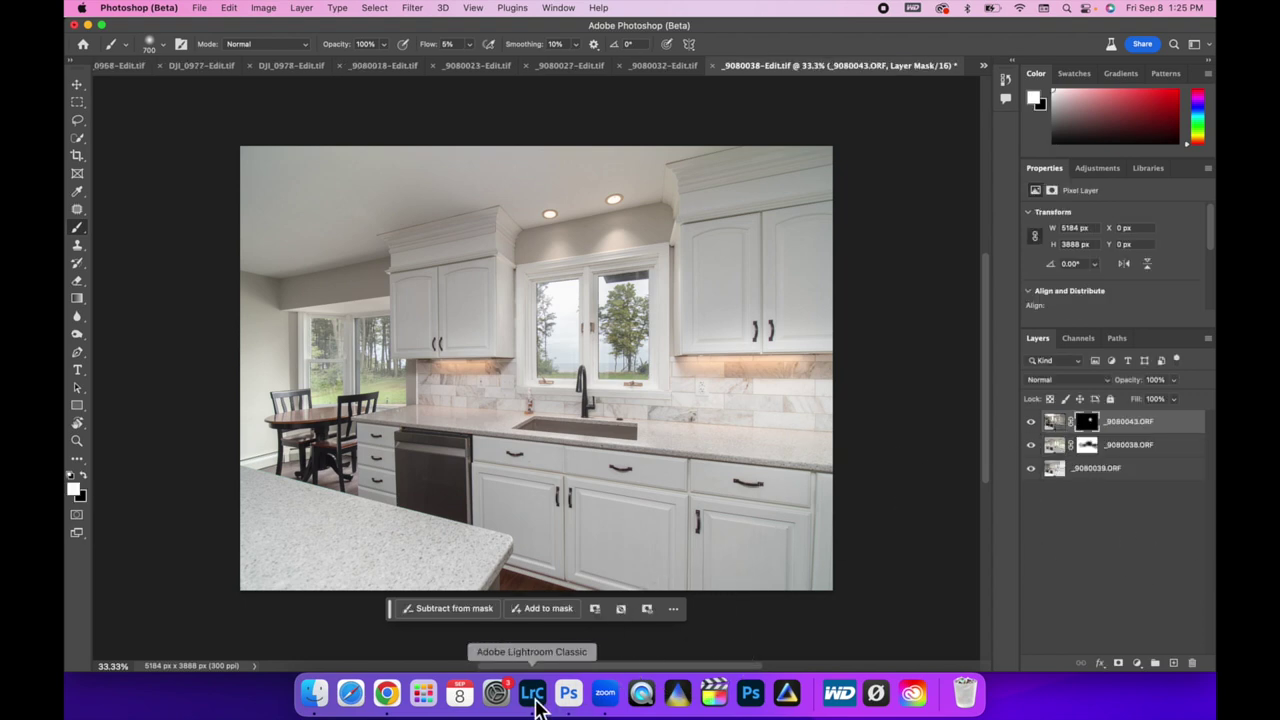
pyautogui.click(538, 704)
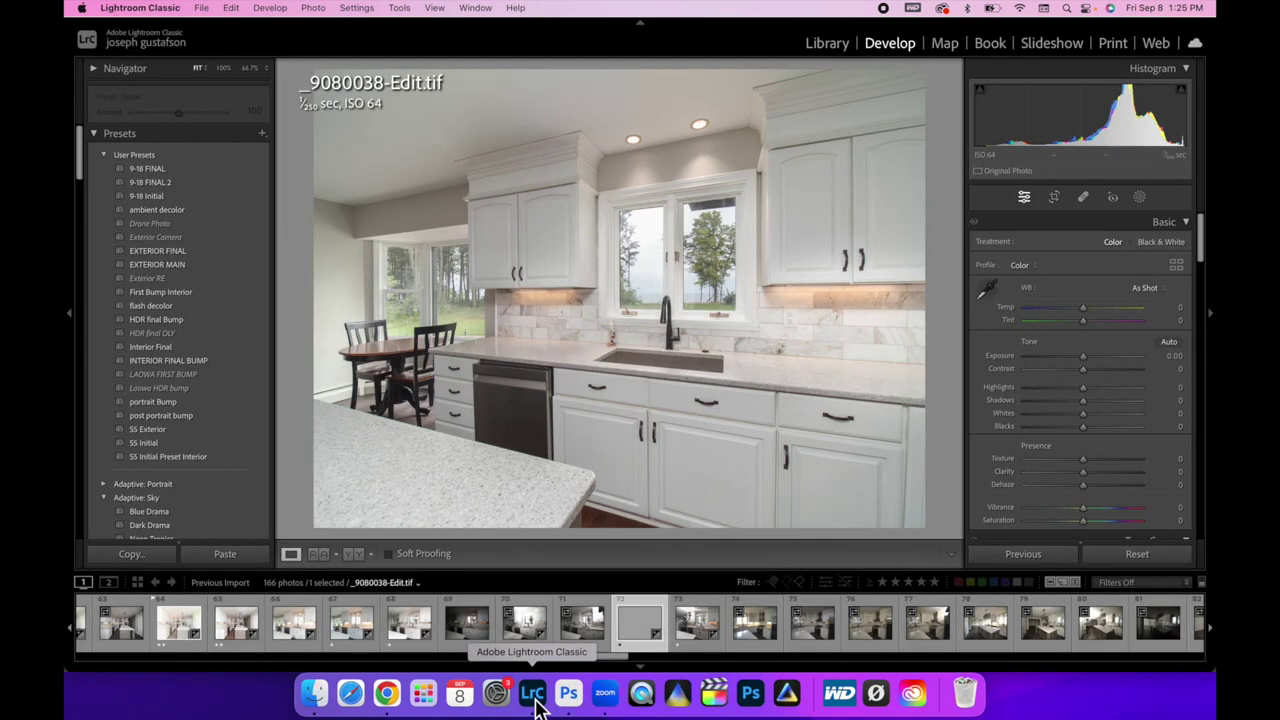
# - Apply INTERIOR FINAL BUMP, set Blacks -51, Highlights -74, Exposure +0.24, and flag as pick
pyautogui.click(166, 362)
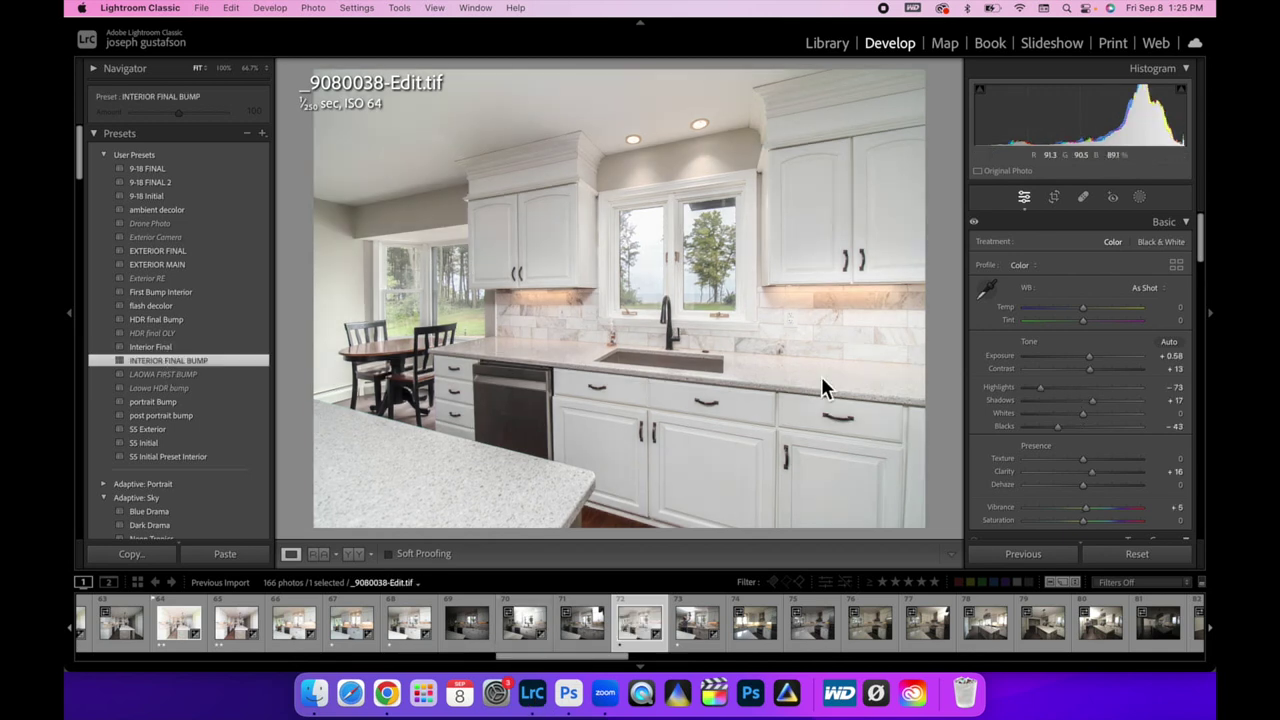
pyautogui.click(1059, 428)
pyautogui.moveTo(1059, 430); pyautogui.dragTo(1055, 430)
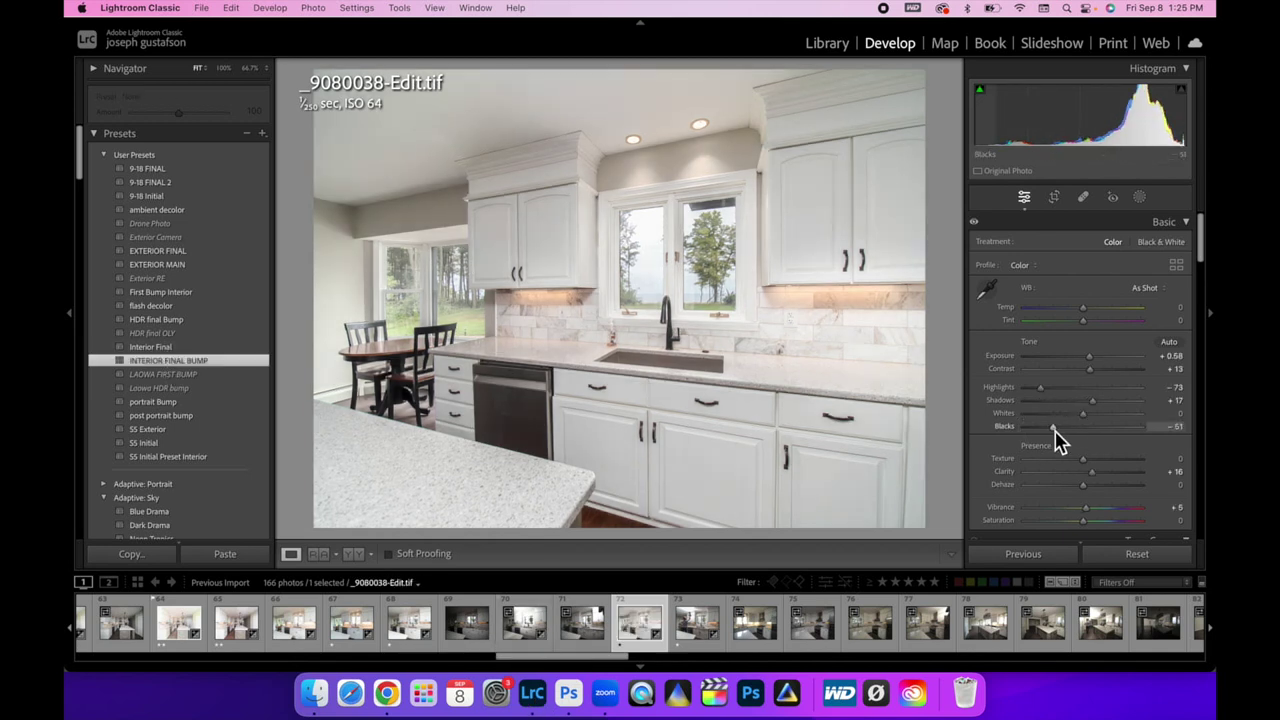
pyautogui.moveTo(1040, 387); pyautogui.dragTo(1039, 387)
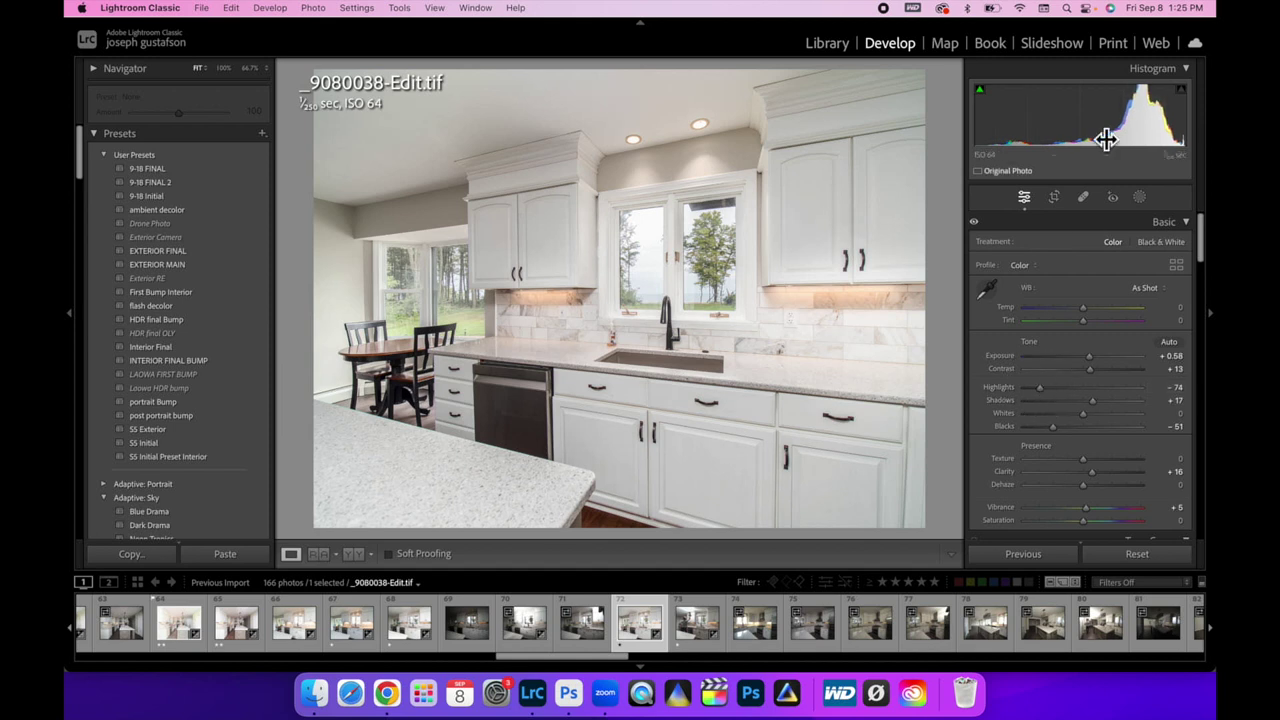
pyautogui.moveTo(1106, 140); pyautogui.dragTo(1098, 140)
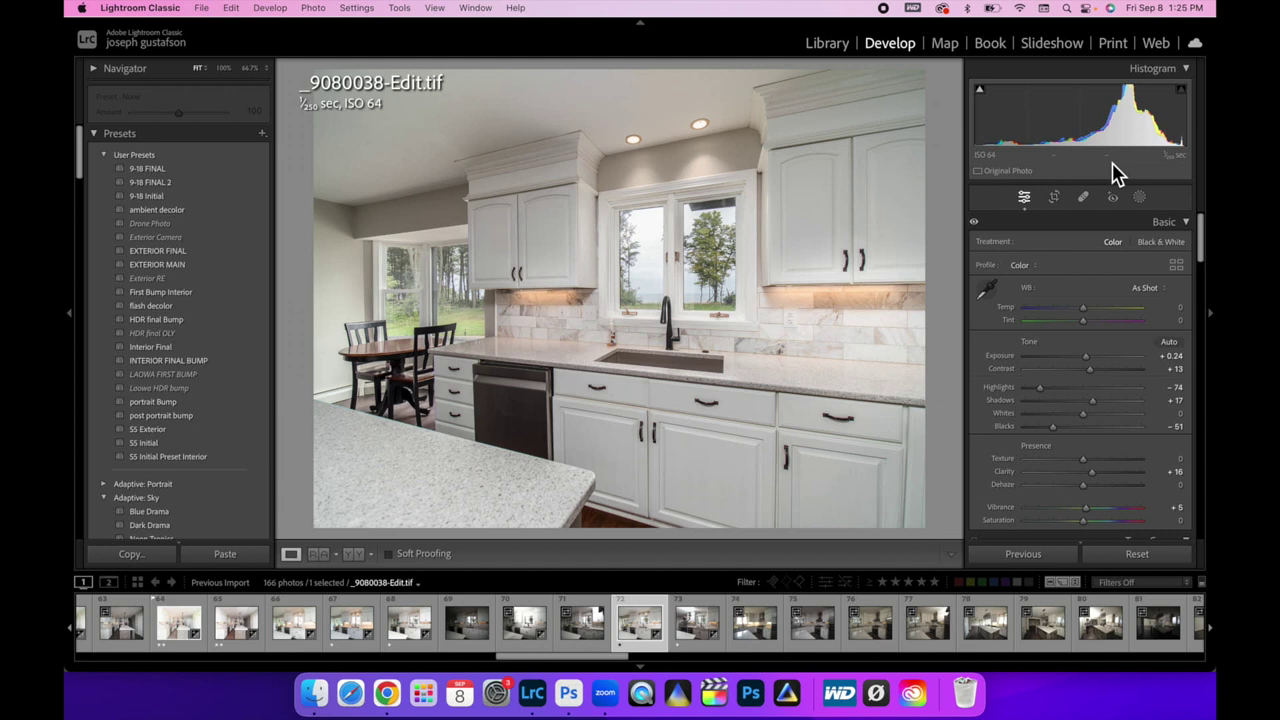
pyautogui.press('p')
pyautogui.click(758, 632)
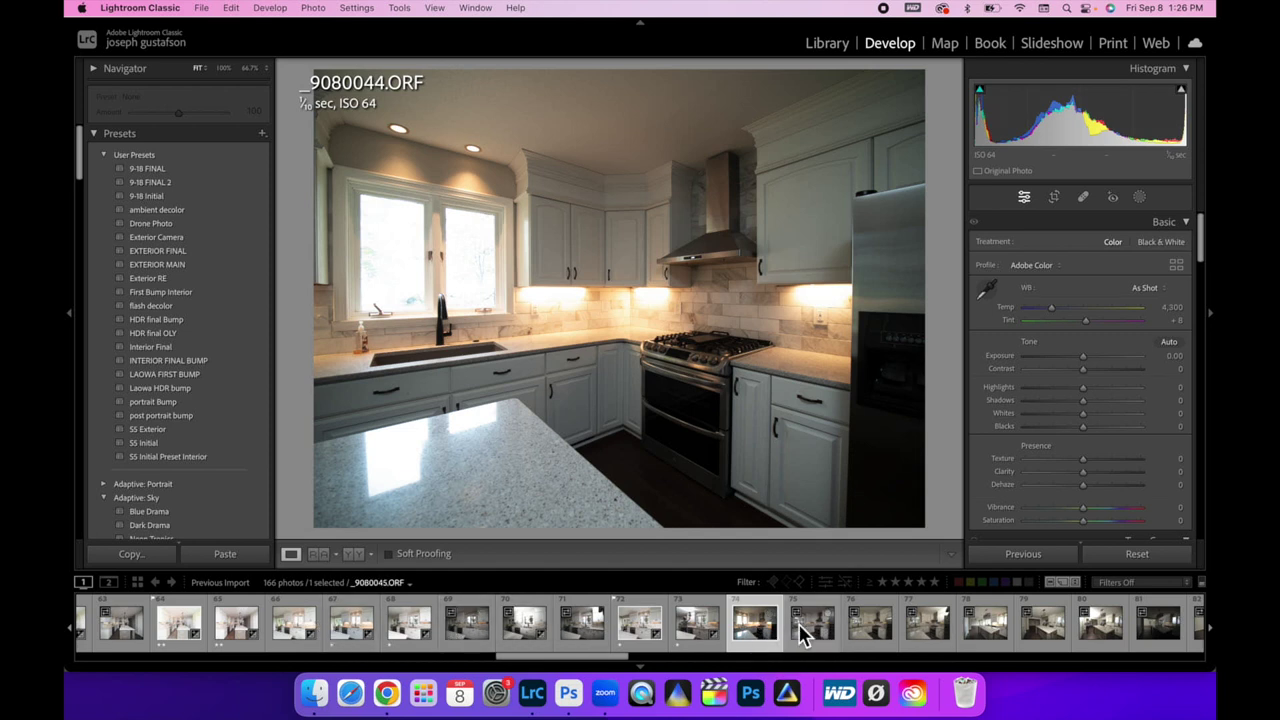
# - Paste the copied settings onto _9080044.ORF and rate it 2 stars
pyautogui.click(221, 556)
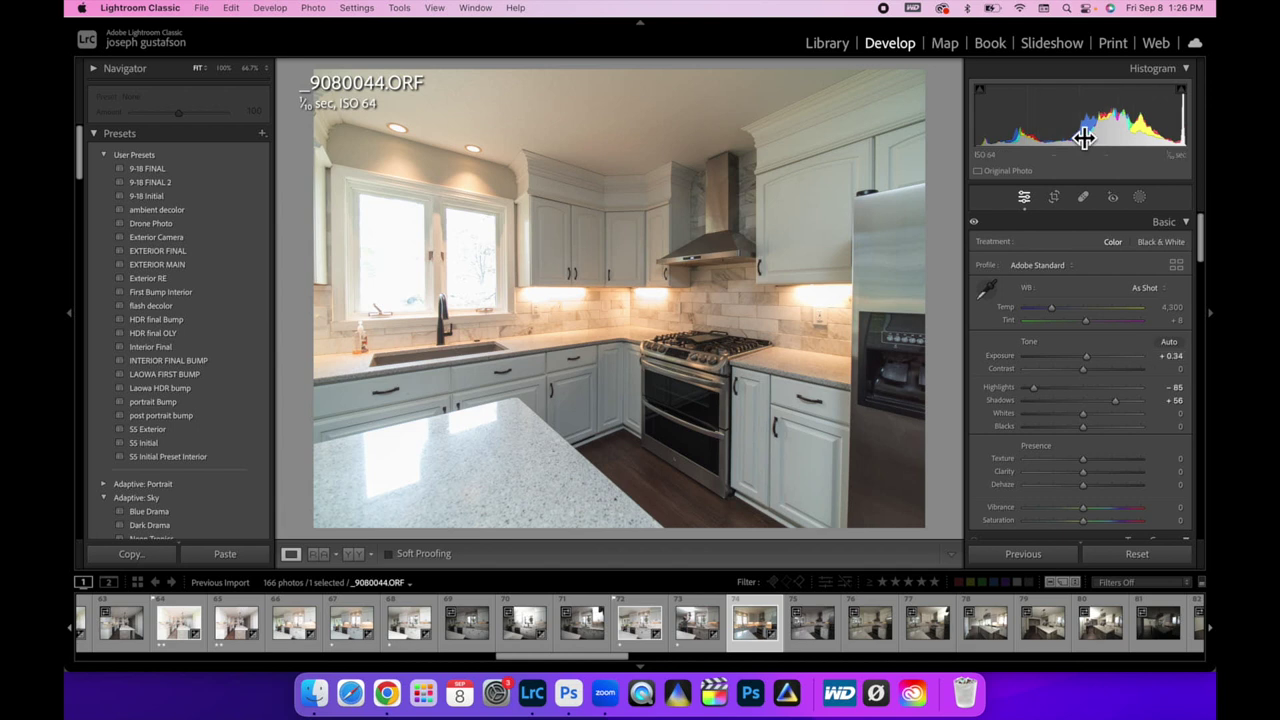
pyautogui.press('2')
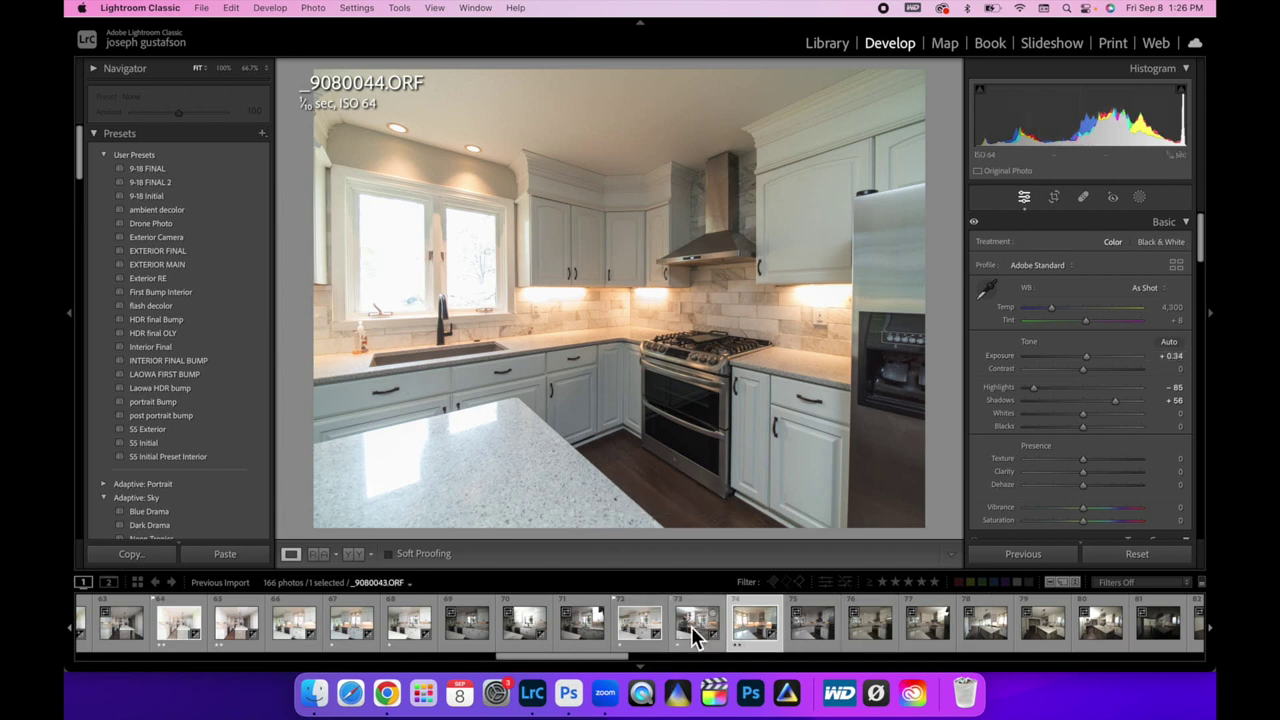
pyautogui.click(805, 640)
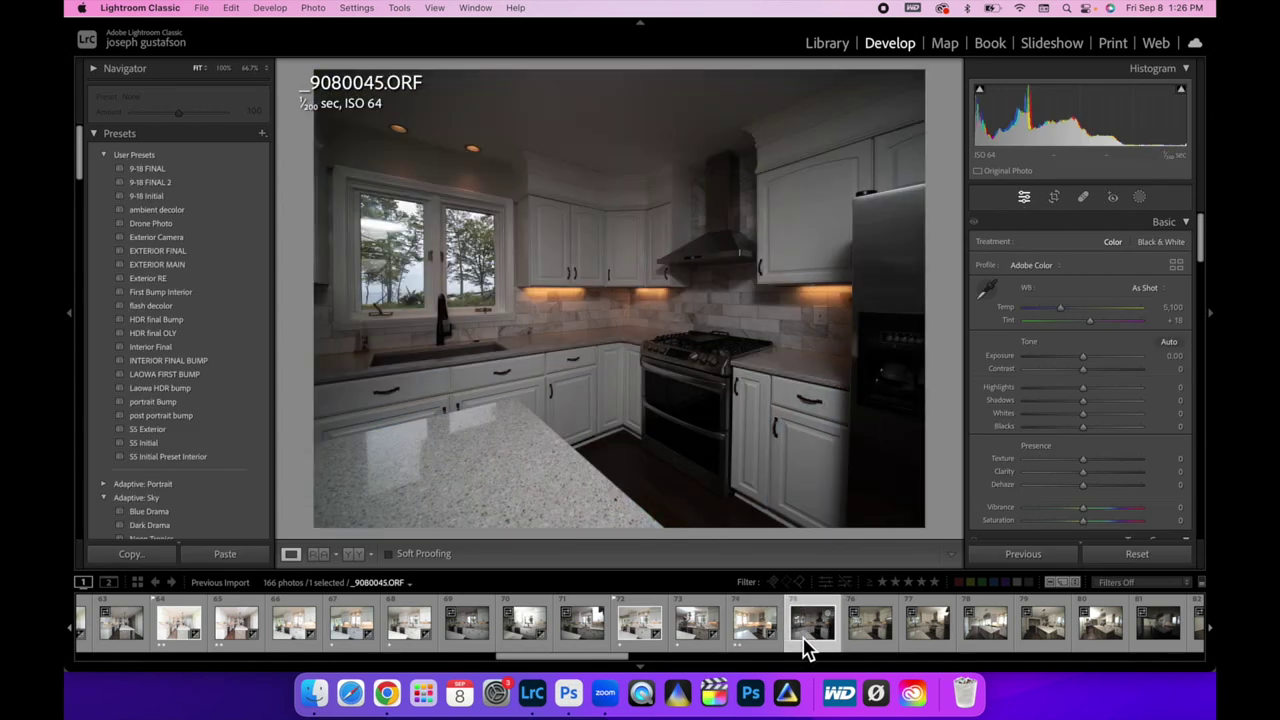
# - Browse frames _9080045 through _9080048 and settle on _9080046.ORF
pyautogui.click(870, 640)
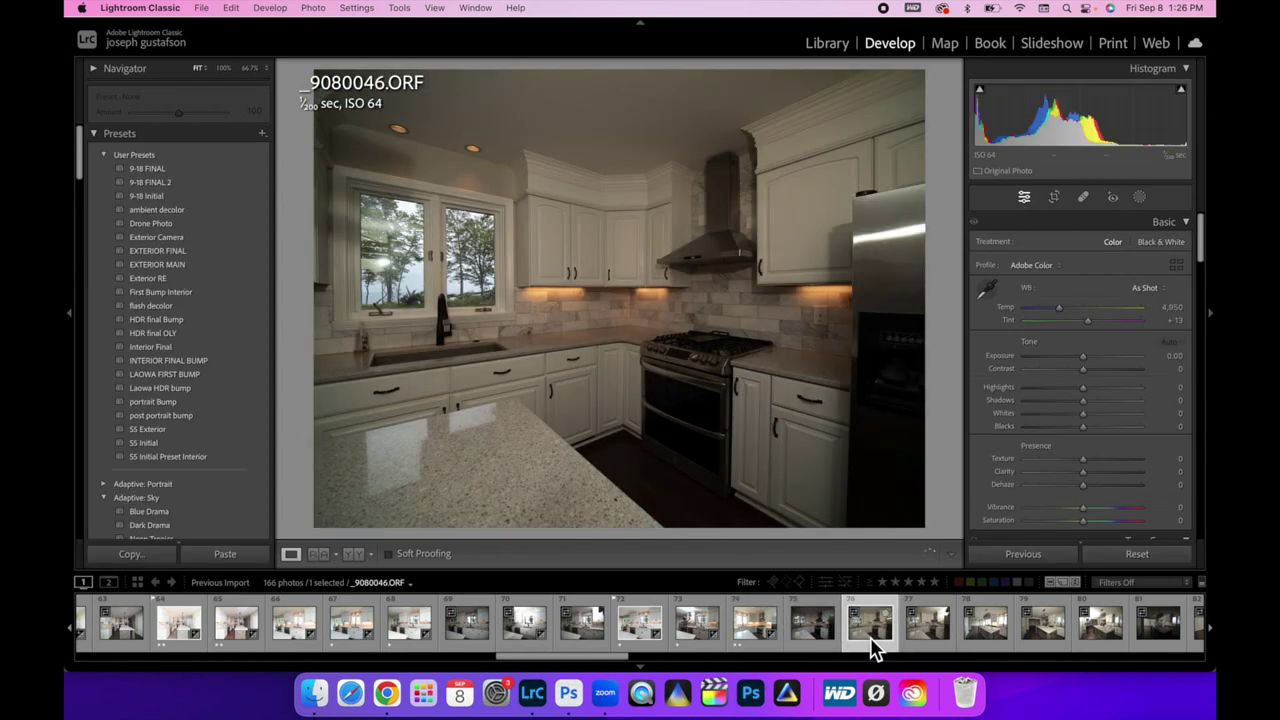
pyautogui.click(933, 638)
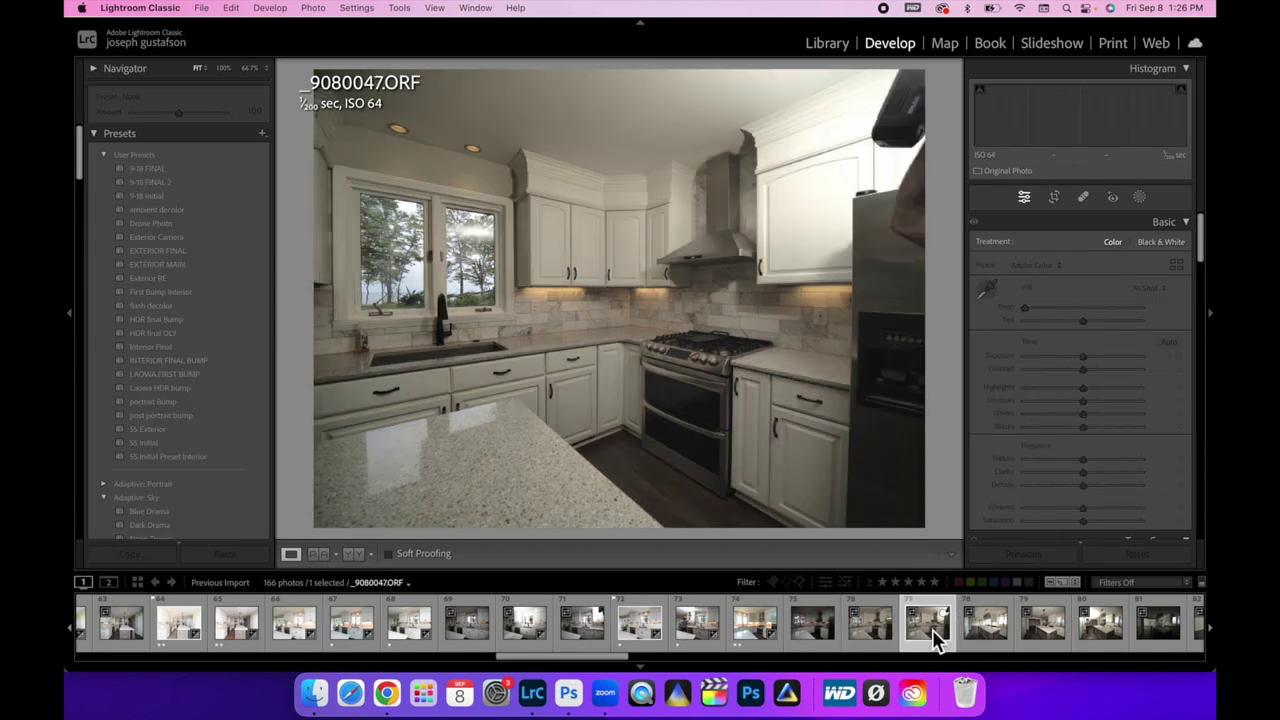
pyautogui.click(997, 648)
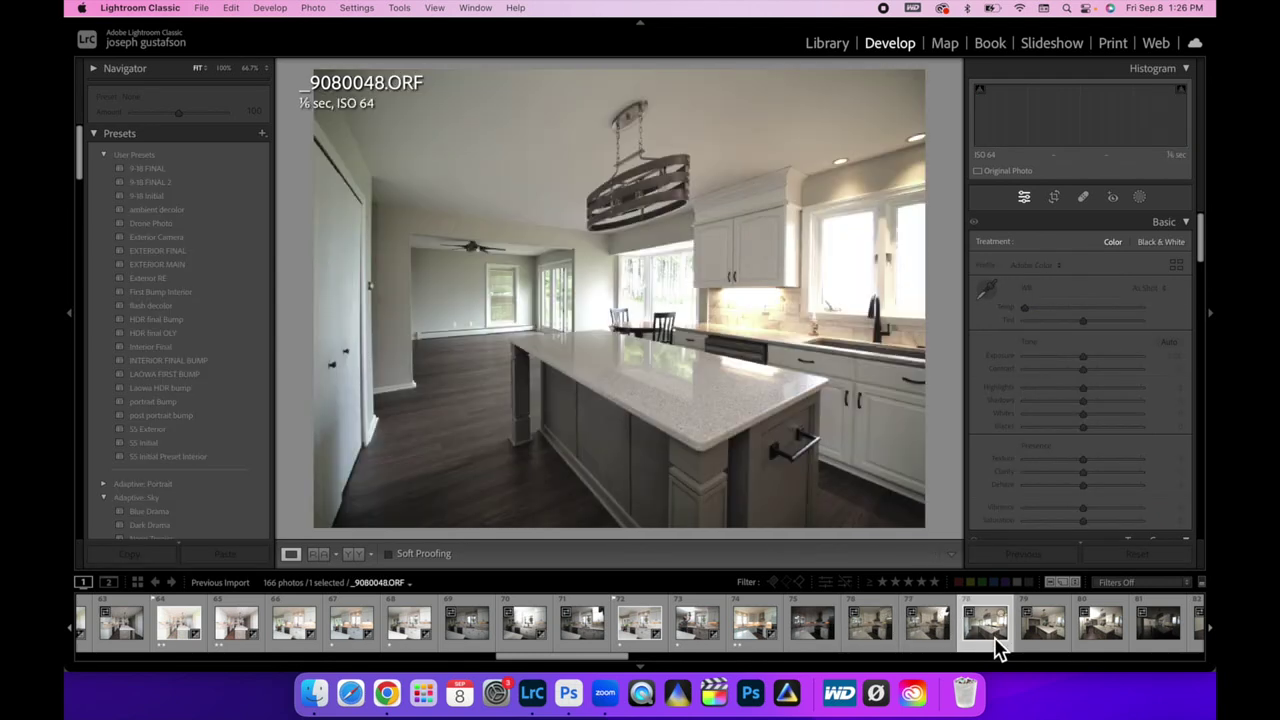
pyautogui.click(925, 651)
pyautogui.click(869, 642)
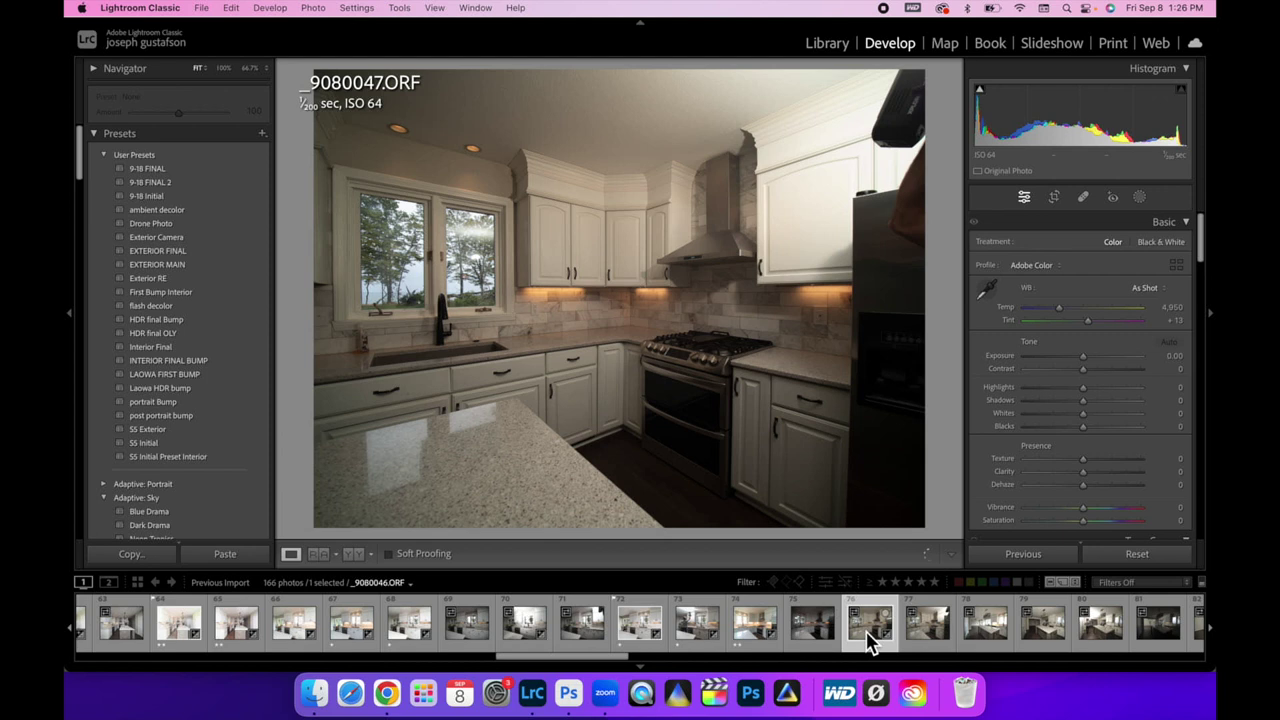
pyautogui.click(812, 640)
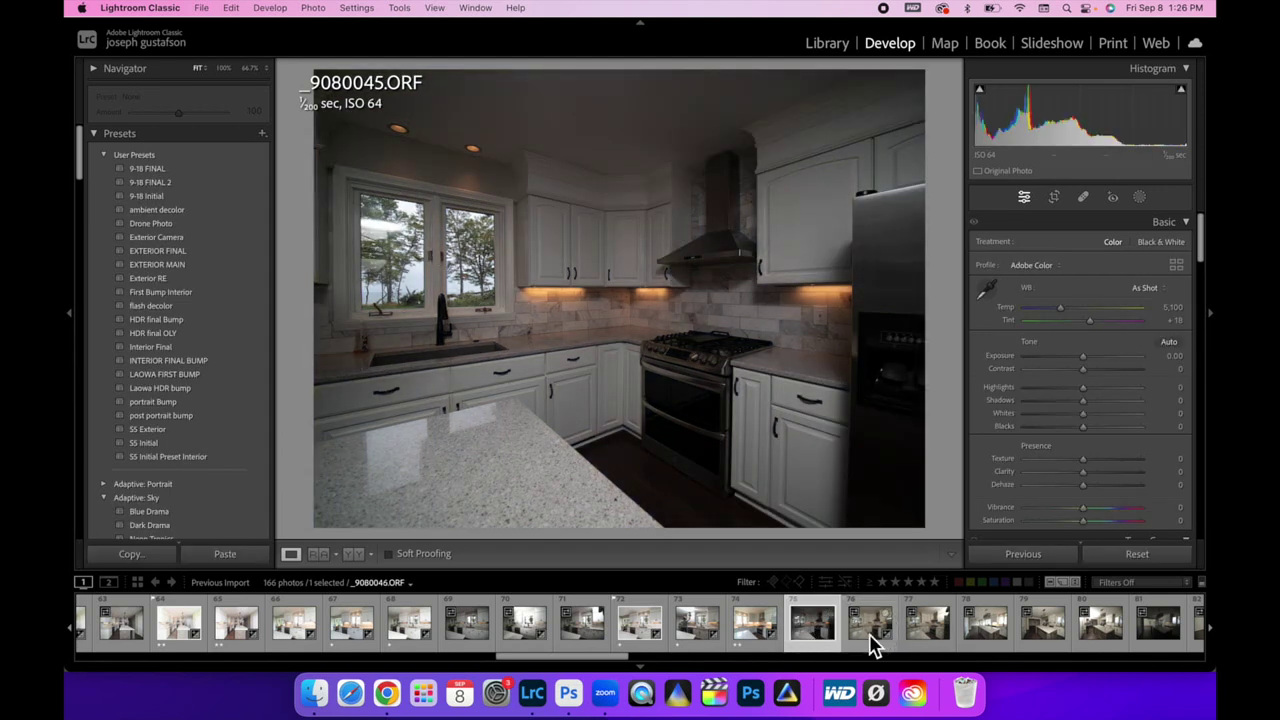
pyautogui.click(870, 640)
pyautogui.click(915, 643)
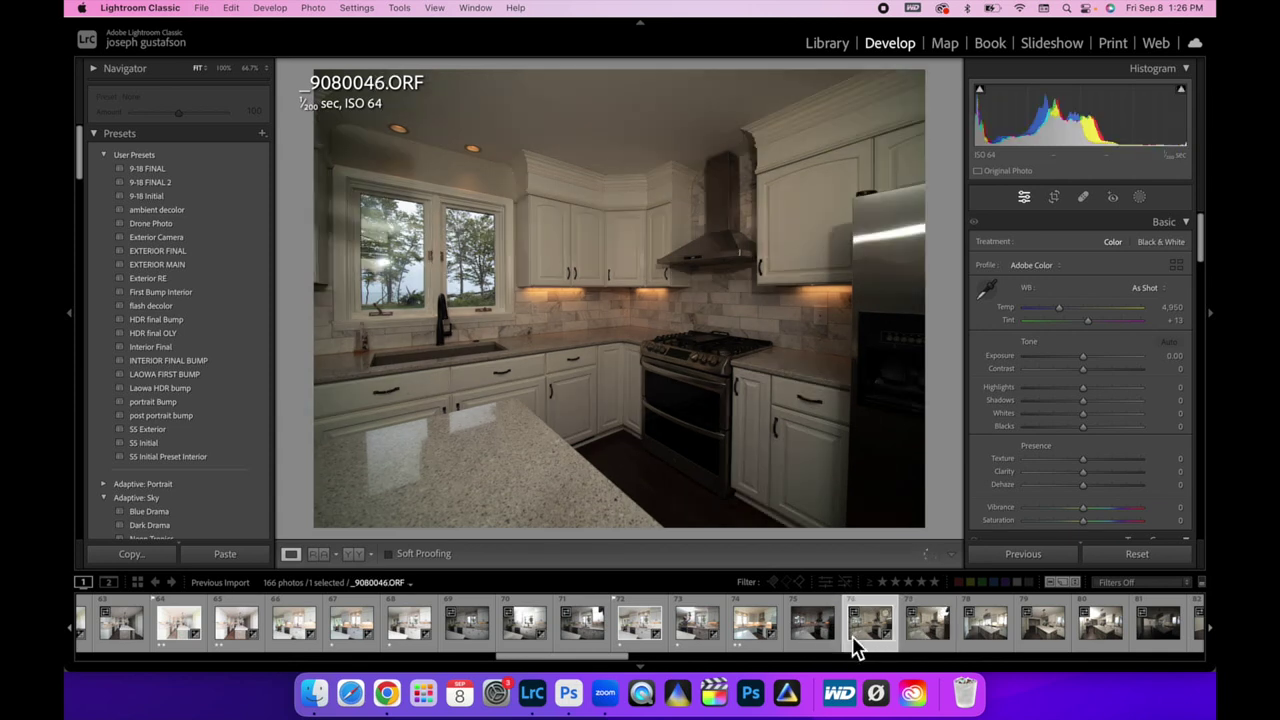
# - Paste settings onto _9080046 (exposure +0.60, highlights -100) and _9080047, rating both 2 stars
pyautogui.click(224, 555)
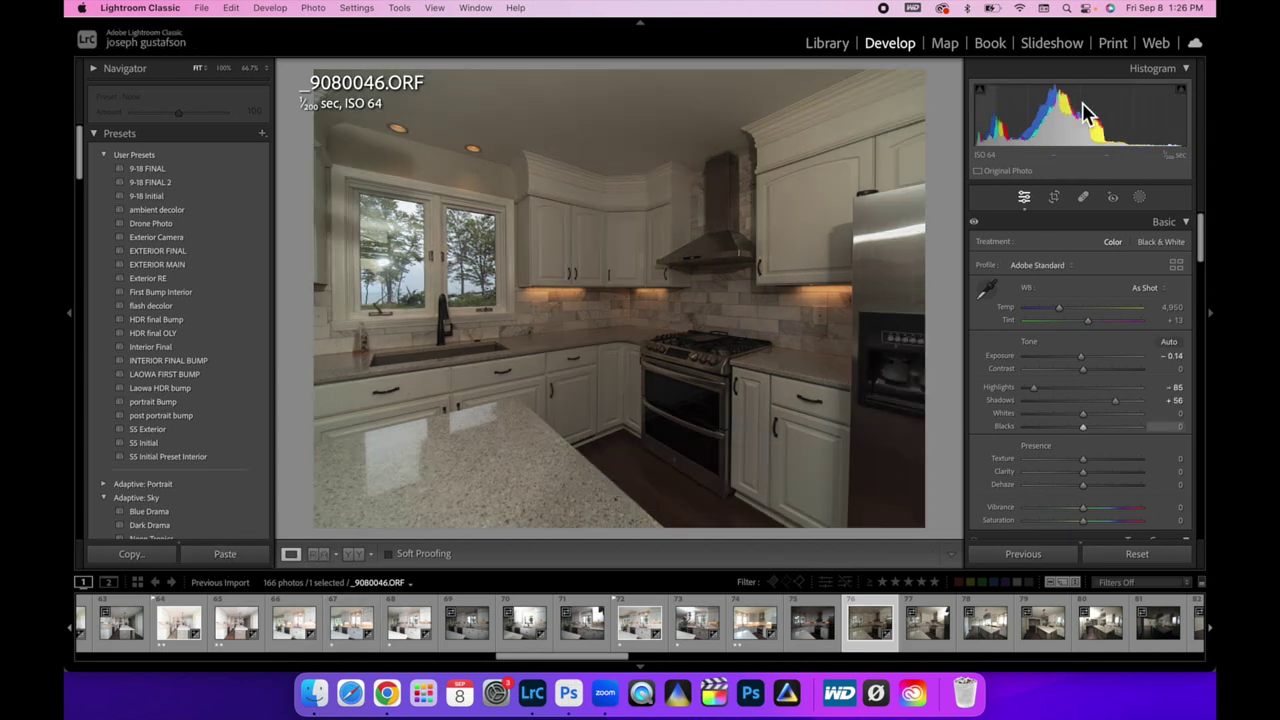
pyautogui.moveTo(1085, 115); pyautogui.dragTo(1106, 115)
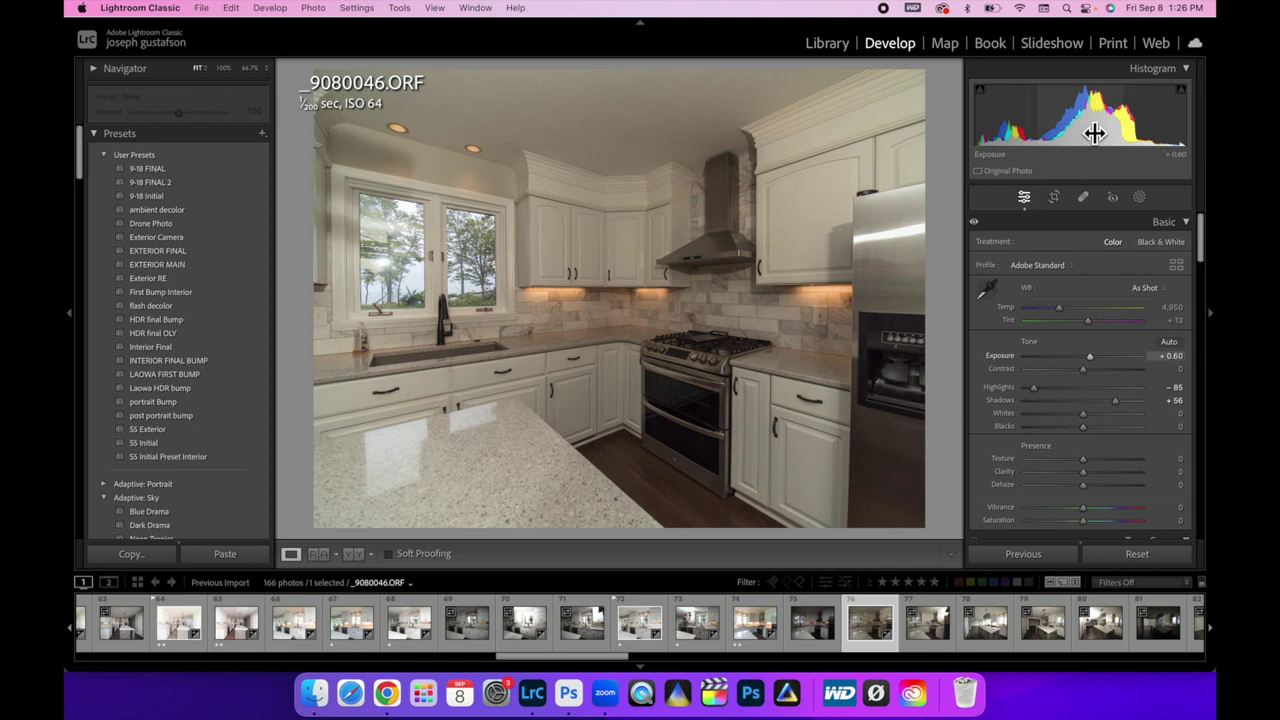
pyautogui.moveTo(1031, 387); pyautogui.dragTo(1022, 388)
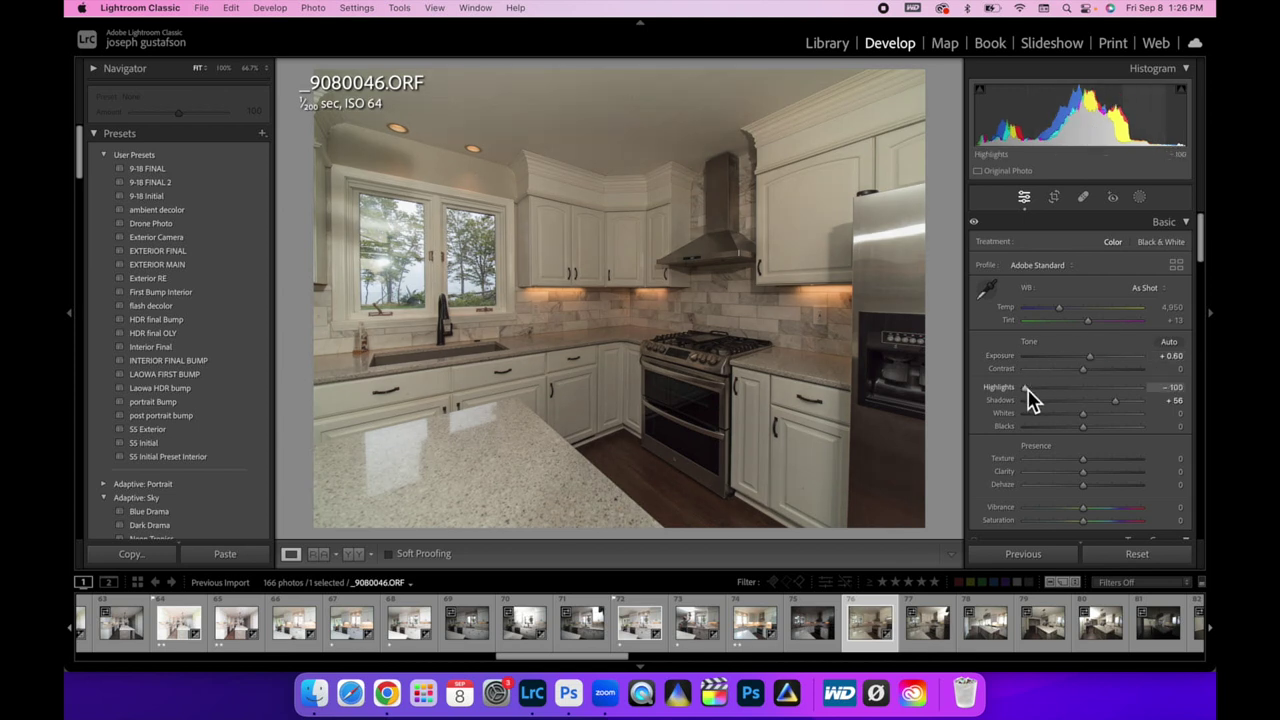
pyautogui.press('2')
pyautogui.click(928, 628)
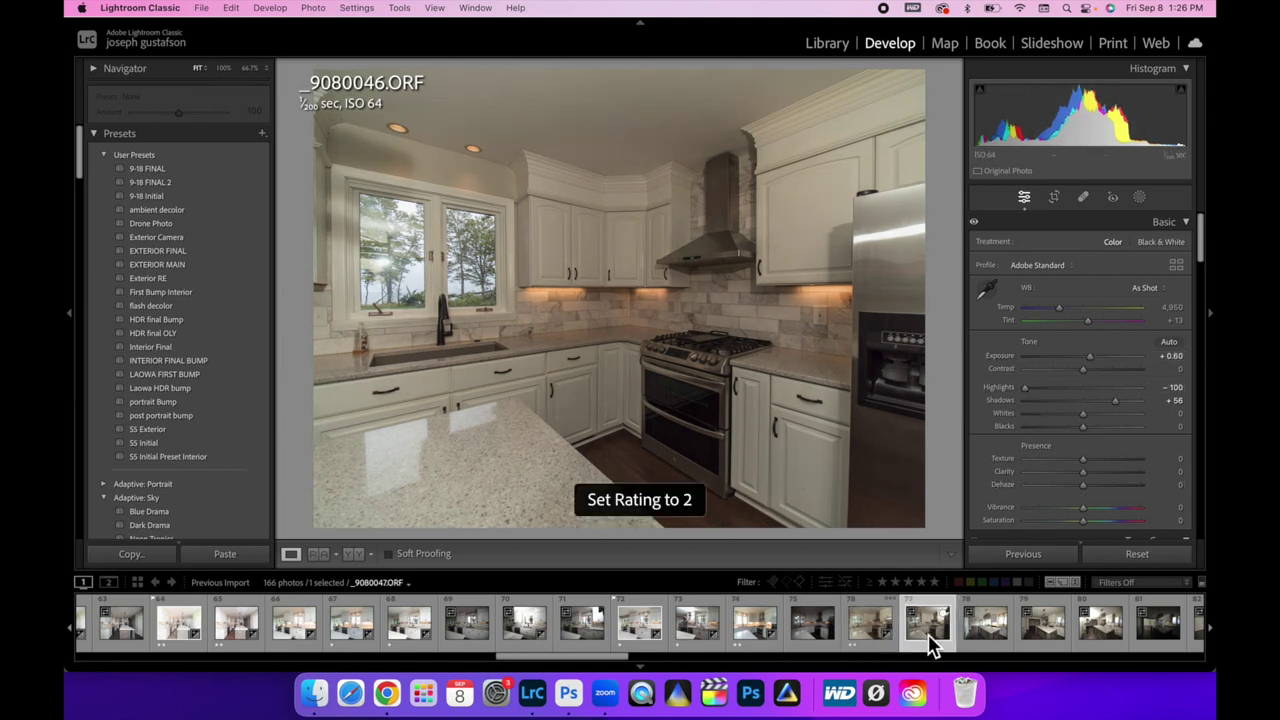
pyautogui.click(228, 556)
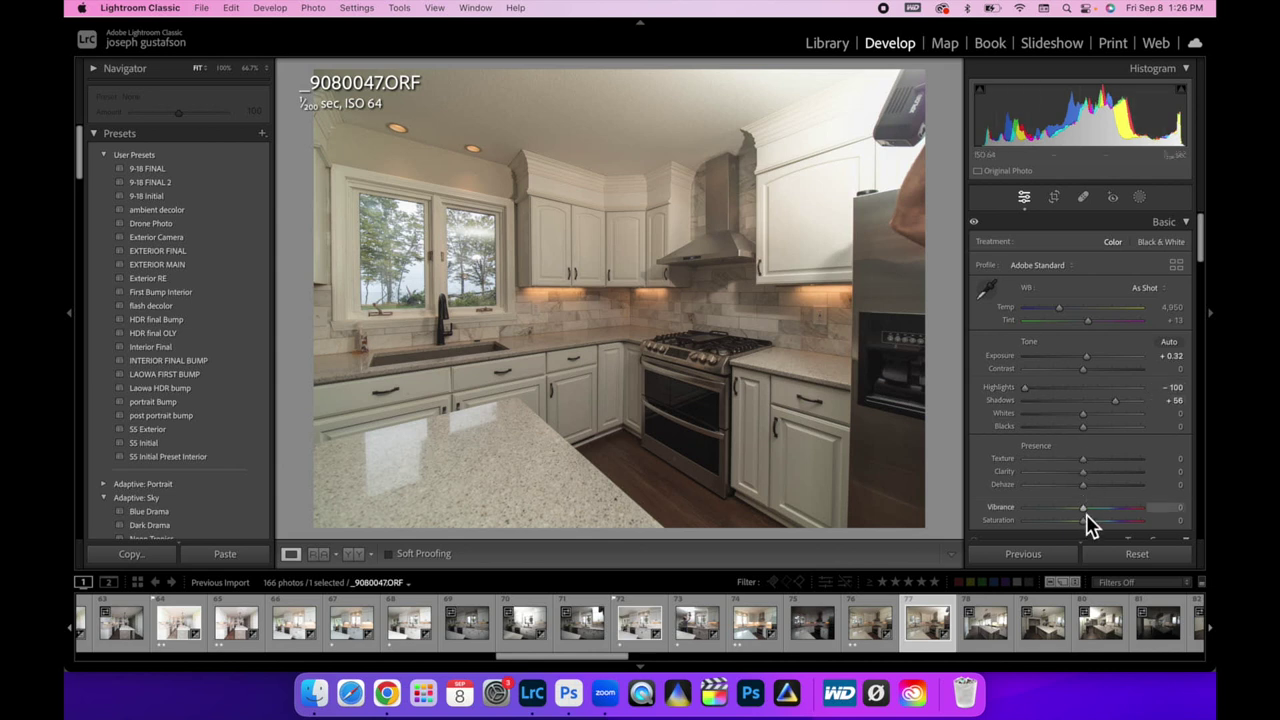
pyautogui.press('2')
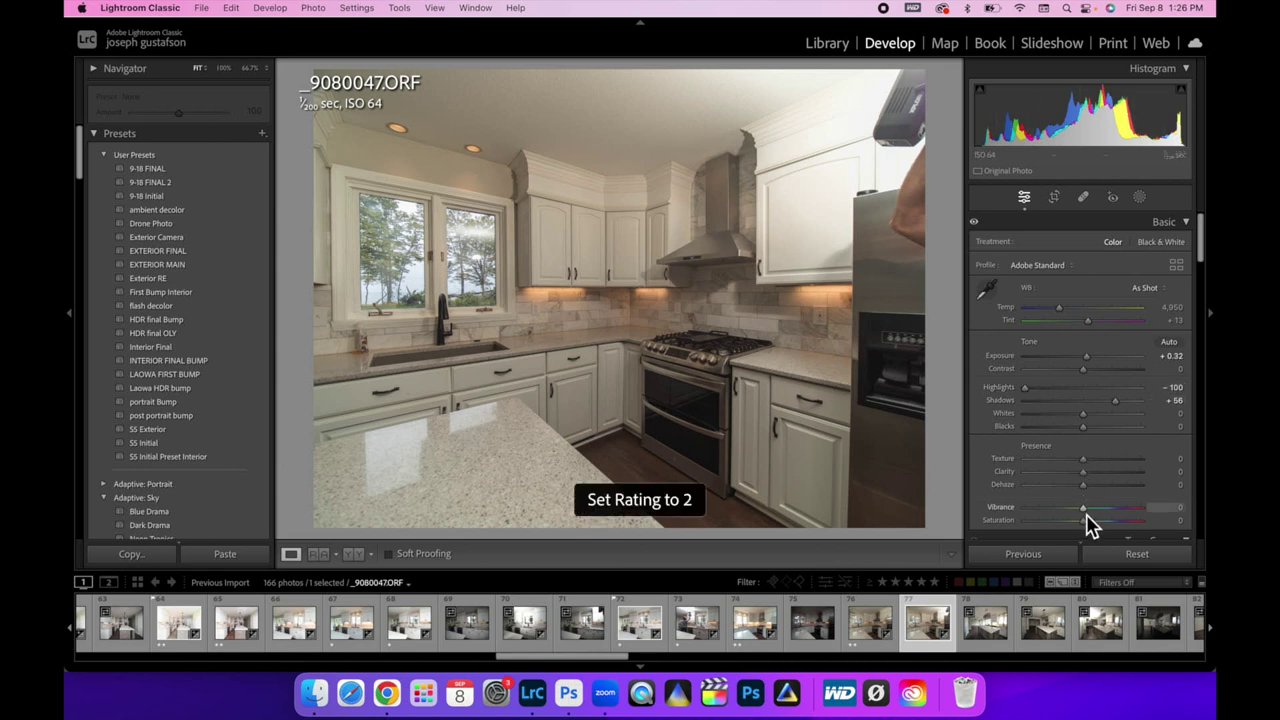
# - Open _9080044, _9080046 and _9080047 together as layers in Photoshop
pyautogui.keyDown('super'); pyautogui.click(868, 640); pyautogui.keyUp('super')
pyautogui.keyDown('super'); pyautogui.click(748, 640); pyautogui.keyUp('super')
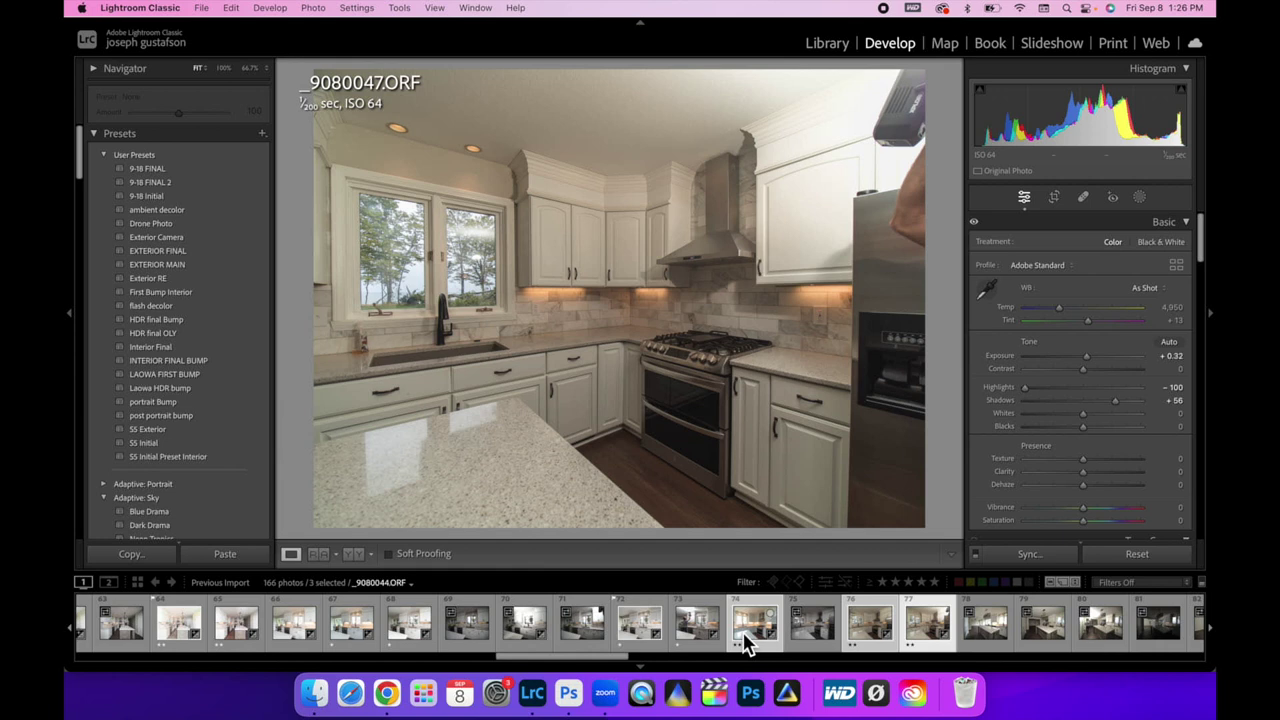
pyautogui.rightClick(748, 642)
pyautogui.moveTo(807, 317)
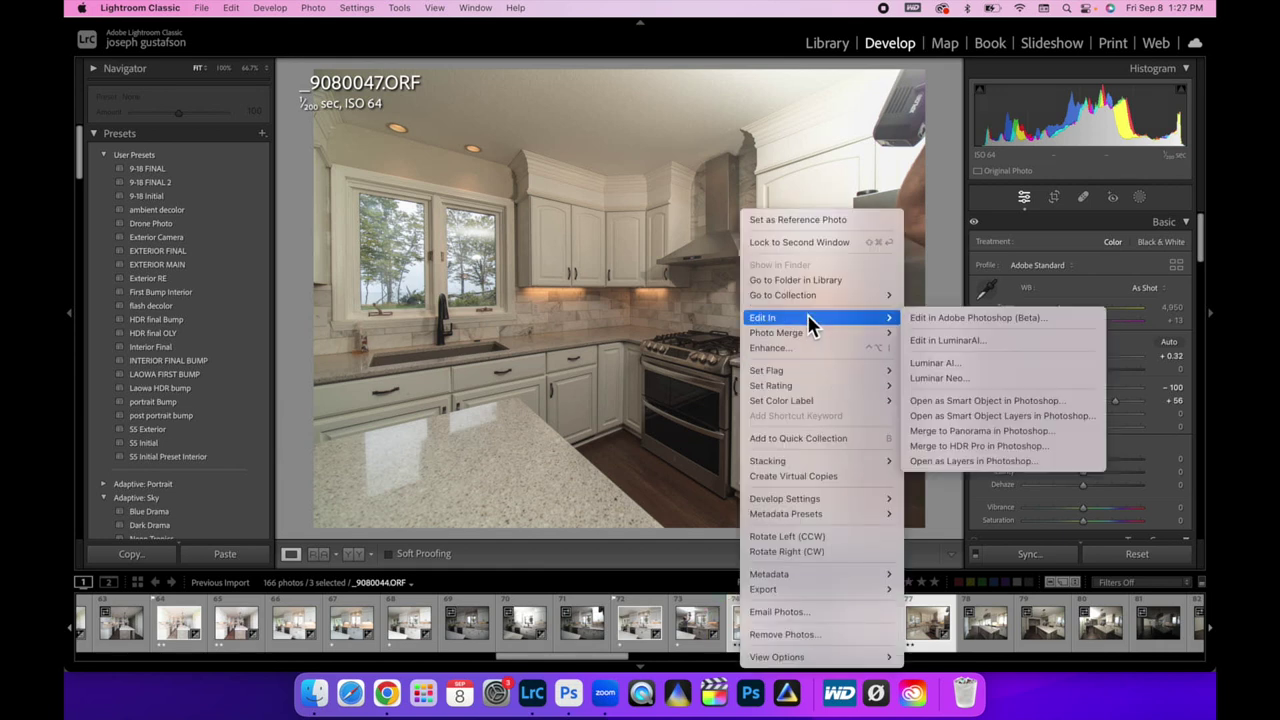
pyautogui.click(941, 461)
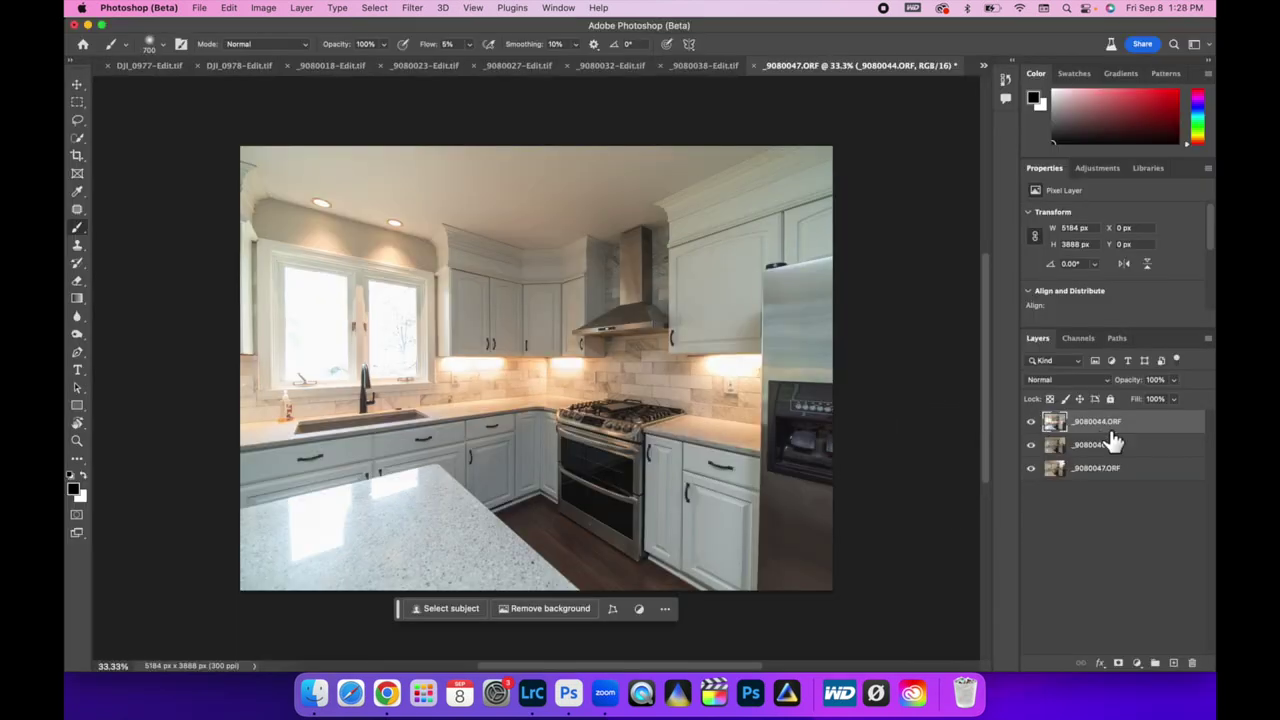
# - Mask _9080044 to show the window trees, blend it Luminosity, and move _9080047 on top with a mask
pyautogui.click(1119, 664)
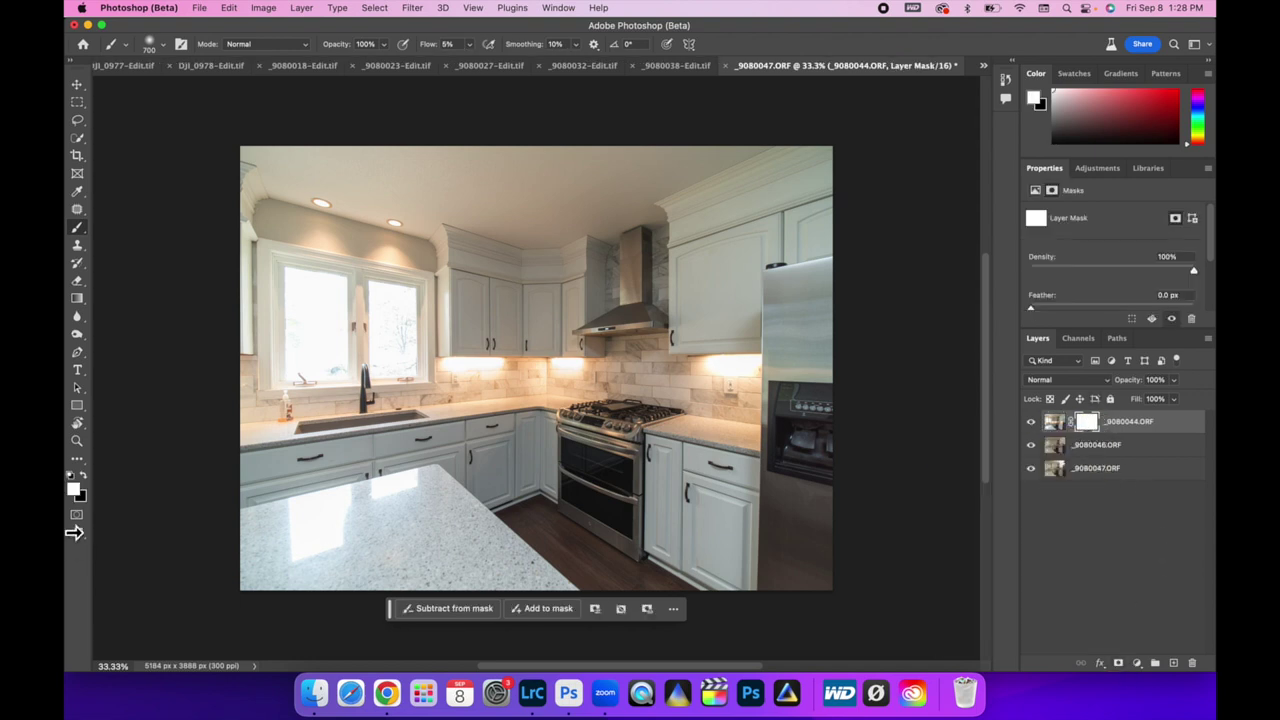
pyautogui.moveTo(357, 323)
pyautogui.mouseDown()
pyautogui.moveTo(276, 271)
pyautogui.moveTo(356, 319)
pyautogui.moveTo(289, 336)
pyautogui.moveTo(391, 316)
pyautogui.moveTo(319, 311)
pyautogui.moveTo(404, 271)
pyautogui.moveTo(324, 254)
pyautogui.moveTo(308, 226)
pyautogui.moveTo(332, 209)
pyautogui.moveTo(449, 238)
pyautogui.moveTo(388, 250)
pyautogui.moveTo(312, 333)
pyautogui.moveTo(449, 334)
pyautogui.moveTo(326, 309)
pyautogui.moveTo(413, 340)
pyautogui.moveTo(297, 298)
pyautogui.moveTo(347, 324)
pyautogui.moveTo(322, 314)
pyautogui.moveTo(343, 359)
pyautogui.moveTo(263, 350)
pyautogui.moveTo(330, 410)
pyautogui.moveTo(254, 375)
pyautogui.moveTo(292, 471)
pyautogui.moveTo(358, 479)
pyautogui.moveTo(296, 534)
pyautogui.moveTo(361, 492)
pyautogui.moveTo(288, 548)
pyautogui.moveTo(442, 478)
pyautogui.moveTo(288, 350)
pyautogui.moveTo(422, 371)
pyautogui.moveTo(358, 367)
pyautogui.moveTo(366, 322)
pyautogui.moveTo(272, 352)
pyautogui.moveTo(349, 344)
pyautogui.moveTo(253, 284)
pyautogui.moveTo(301, 298)
pyautogui.moveTo(278, 285)
pyautogui.moveTo(323, 405)
pyautogui.moveTo(364, 264)
pyautogui.moveTo(284, 323)
pyautogui.moveTo(361, 304)
pyautogui.moveTo(338, 306)
pyautogui.moveTo(425, 313)
pyautogui.moveTo(409, 304)
pyautogui.moveTo(443, 368)
pyautogui.moveTo(418, 348)
pyautogui.moveTo(453, 378)
pyautogui.moveTo(522, 365)
pyautogui.moveTo(454, 349)
pyautogui.moveTo(377, 375)
pyautogui.moveTo(718, 370)
pyautogui.moveTo(608, 383)
pyautogui.moveTo(616, 393)
pyautogui.moveTo(710, 351)
pyautogui.moveTo(785, 387)
pyautogui.moveTo(738, 363)
pyautogui.moveTo(734, 423)
pyautogui.moveTo(728, 370)
pyautogui.moveTo(645, 394)
pyautogui.mouseUp()
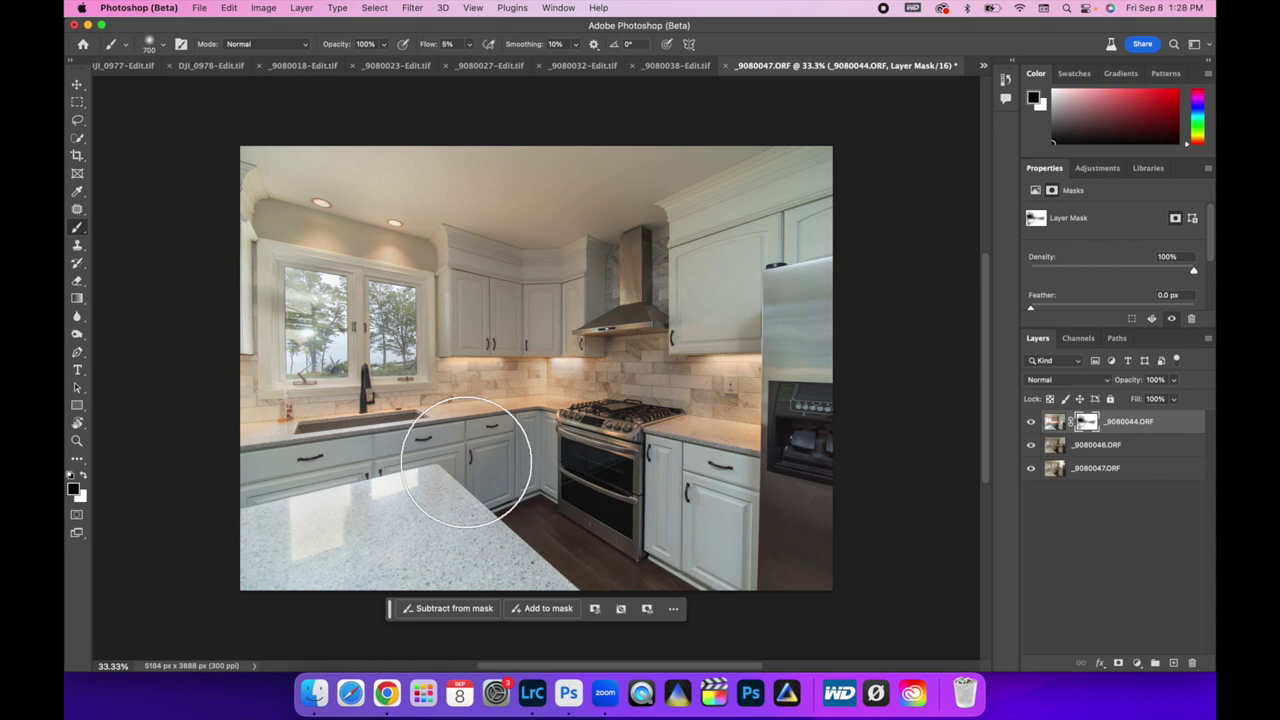
pyautogui.click(1054, 421)
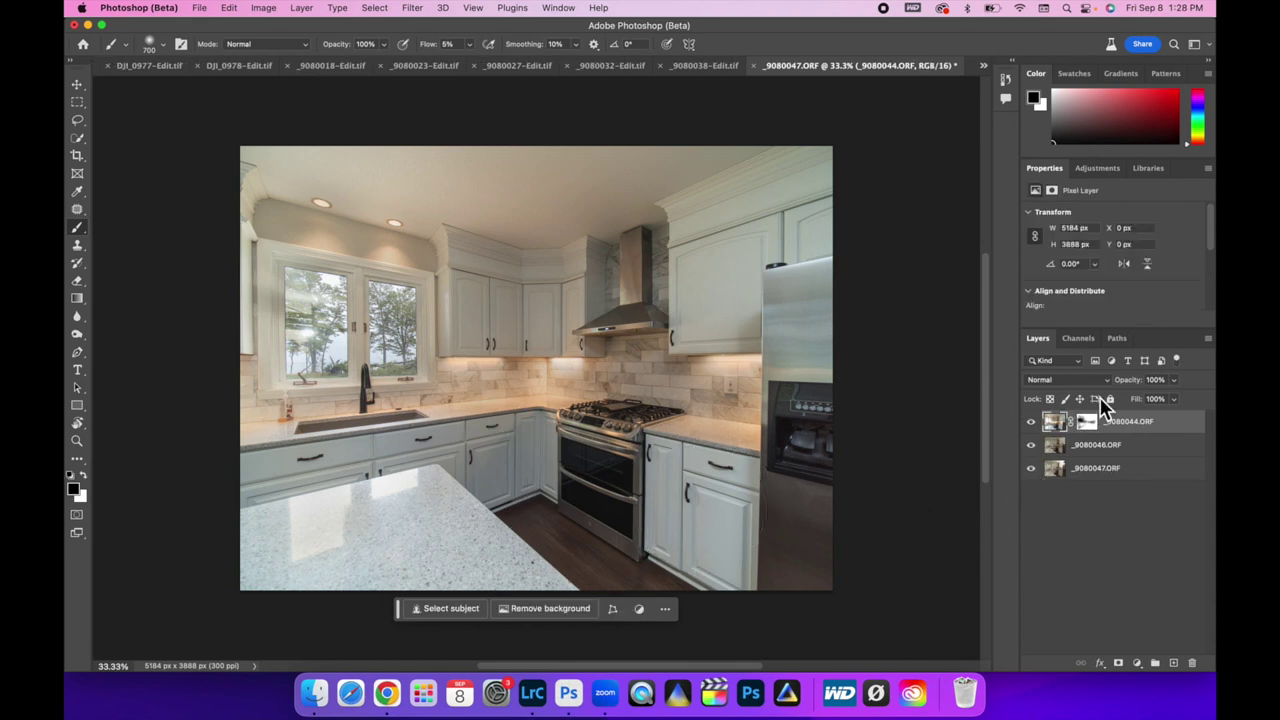
pyautogui.click(1102, 381)
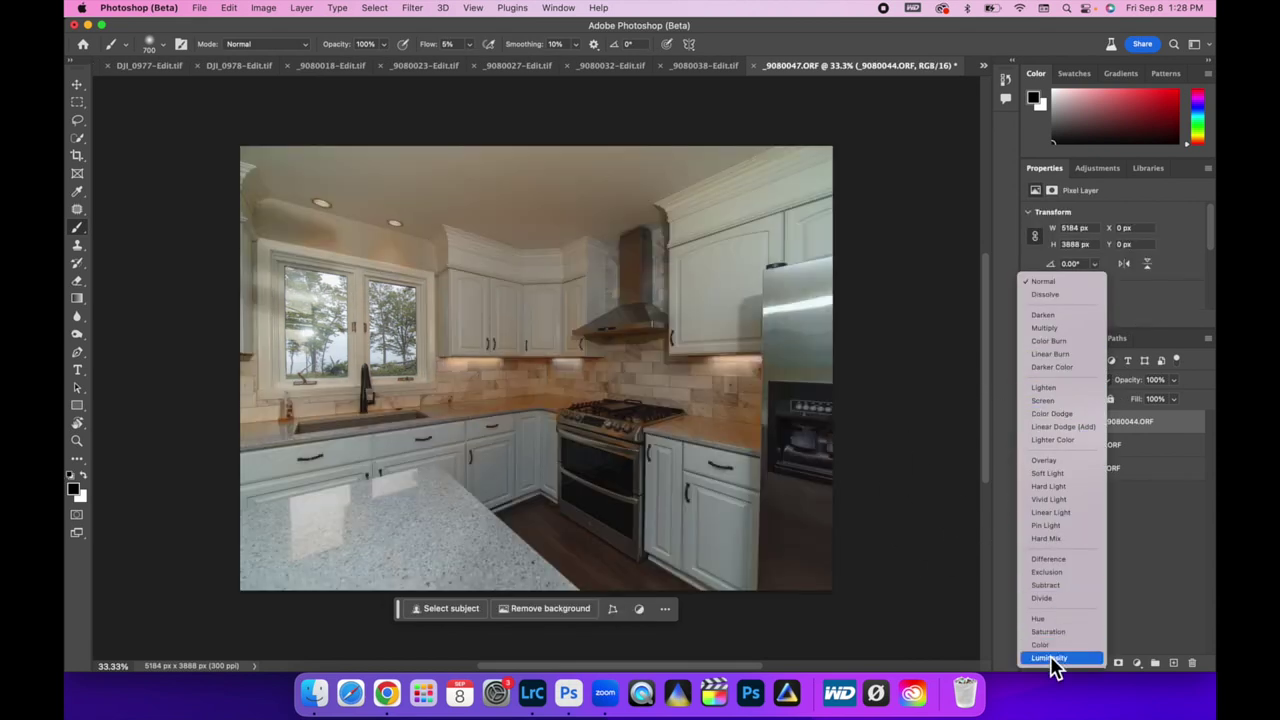
pyautogui.click(1050, 658)
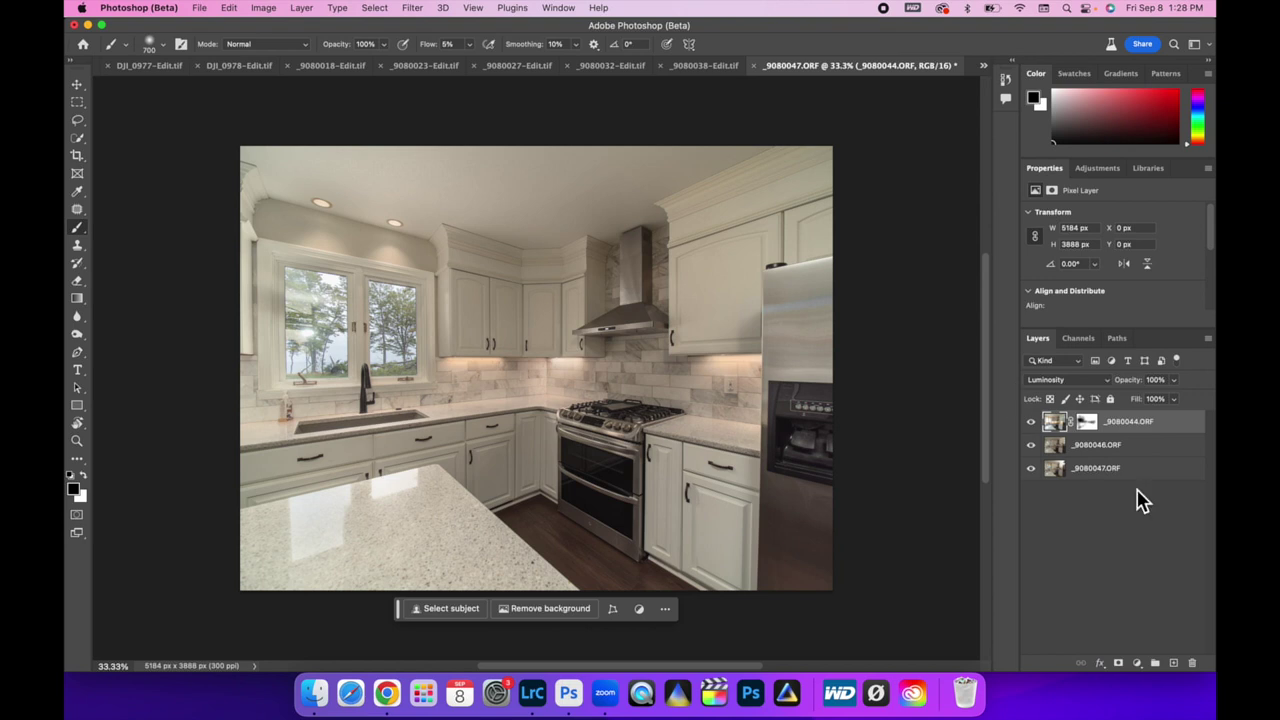
pyautogui.moveTo(1133, 477); pyautogui.dragTo(1121, 420)
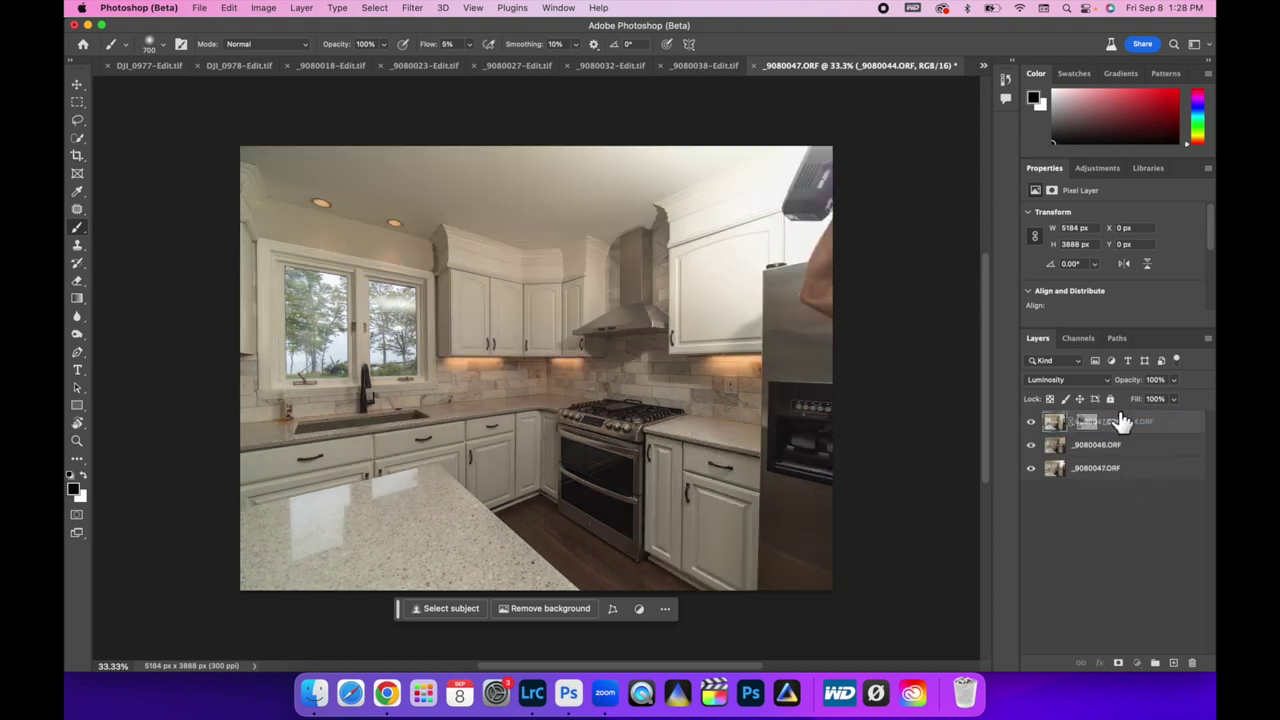
pyautogui.click(1118, 664)
# - Invert the top layer's mask to black and paint the left window back in with white
pyautogui.hotkey('ctrl', 'i')
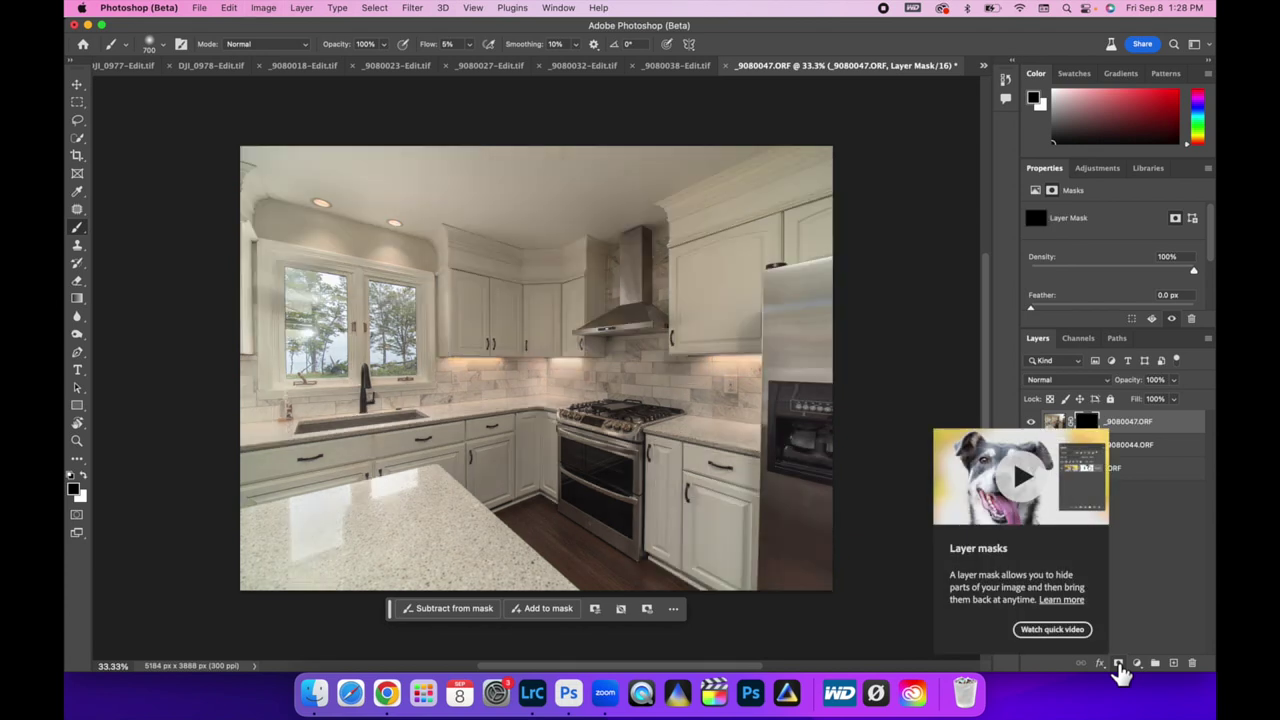
pyautogui.click(84, 479)
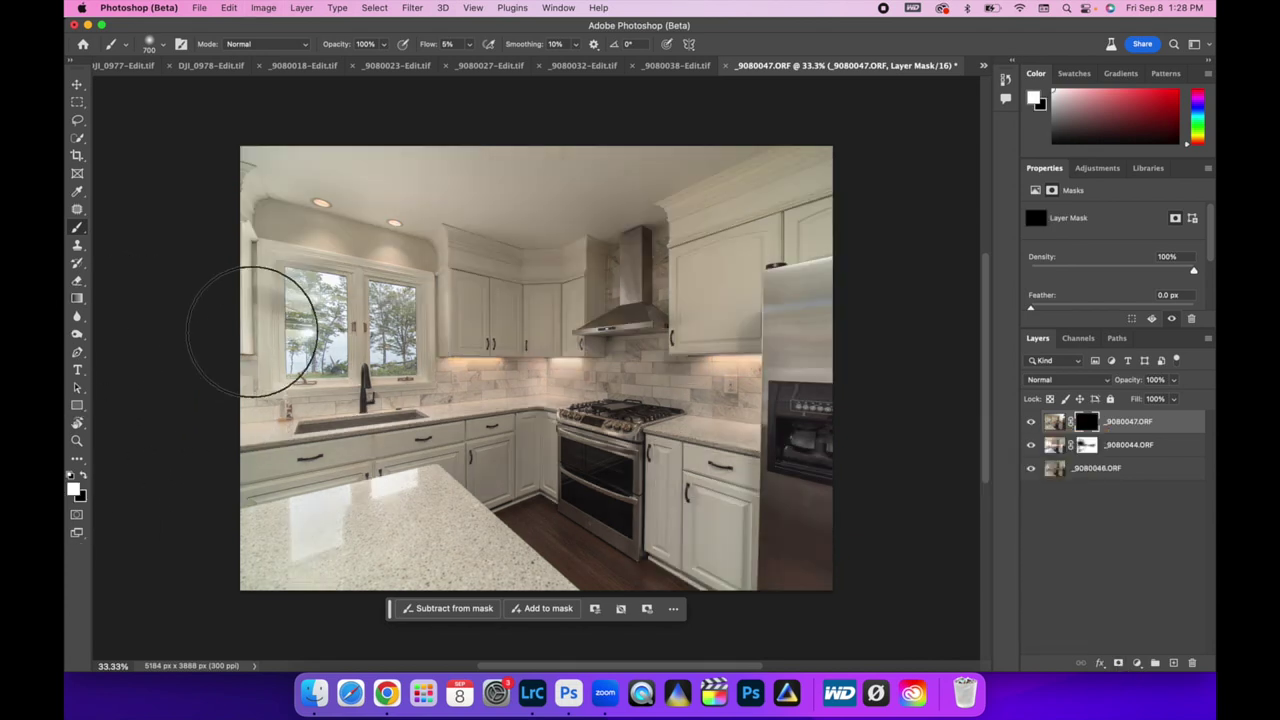
pyautogui.moveTo(252, 331)
pyautogui.mouseDown()
pyautogui.moveTo(263, 334)
pyautogui.moveTo(286, 263)
pyautogui.moveTo(262, 330)
pyautogui.moveTo(306, 297)
pyautogui.moveTo(309, 360)
pyautogui.moveTo(291, 277)
pyautogui.moveTo(323, 334)
pyautogui.mouseUp()
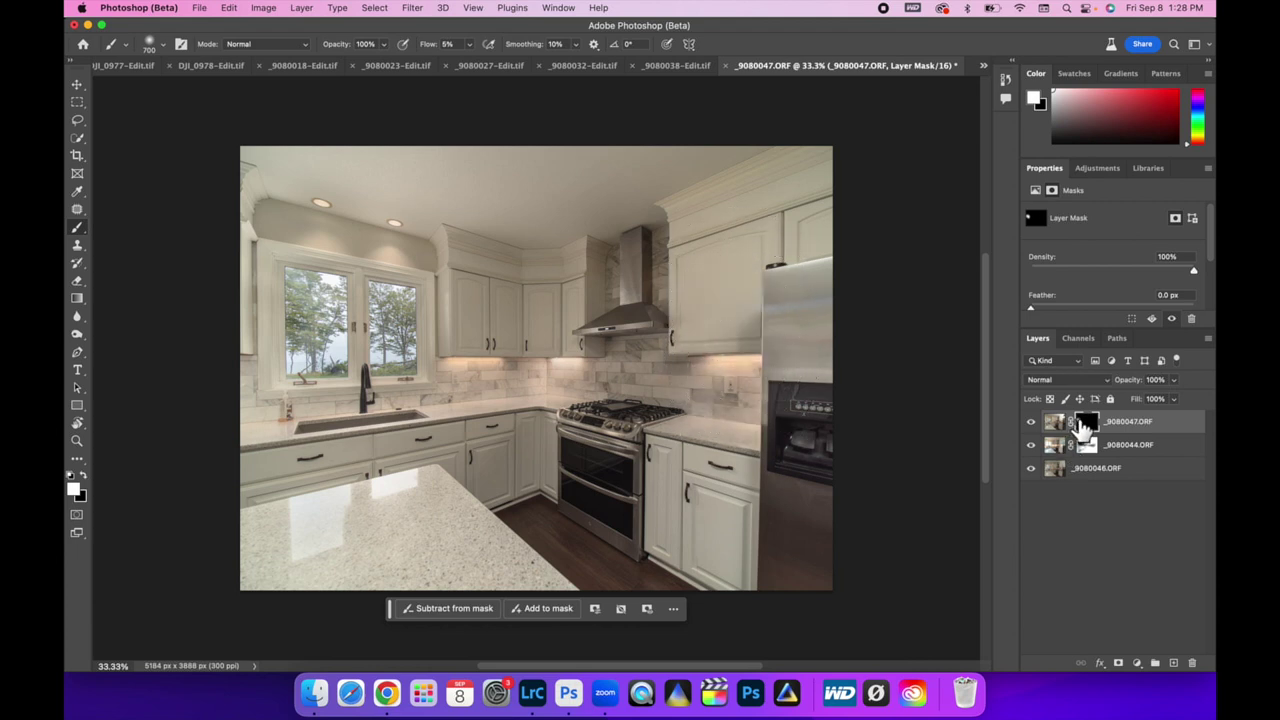
pyautogui.click(85, 484)
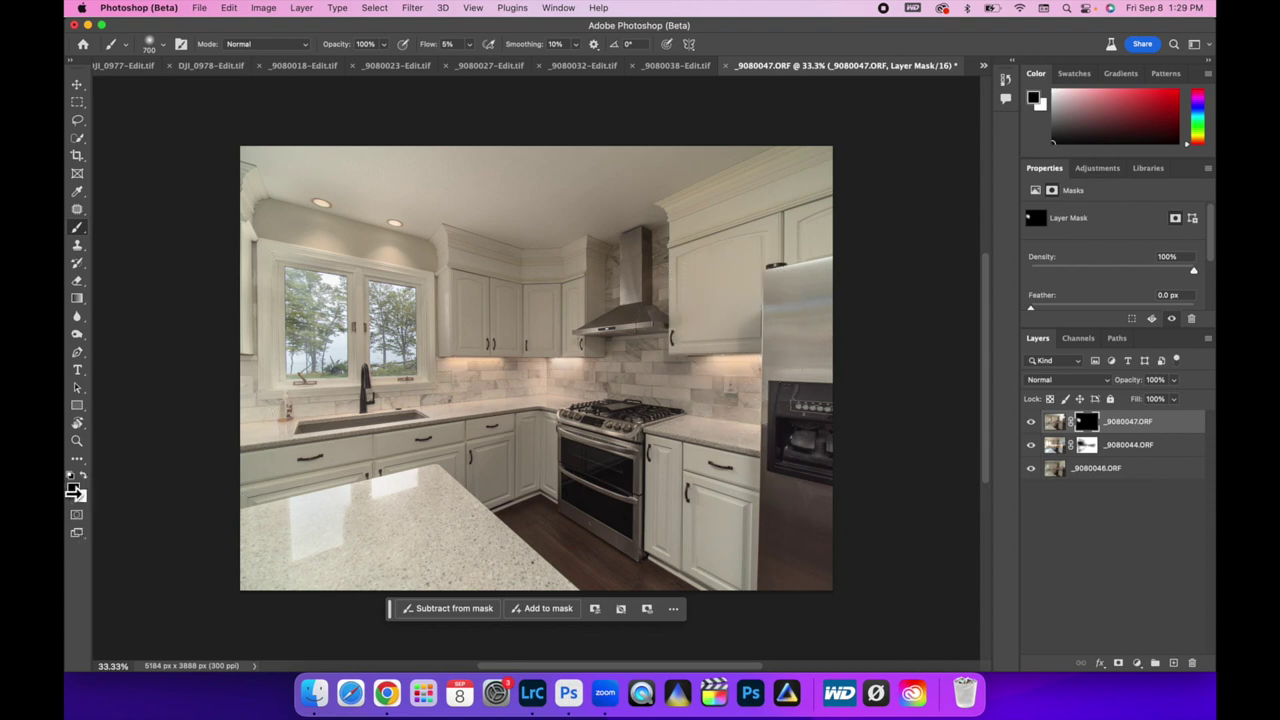
pyautogui.click(84, 478)
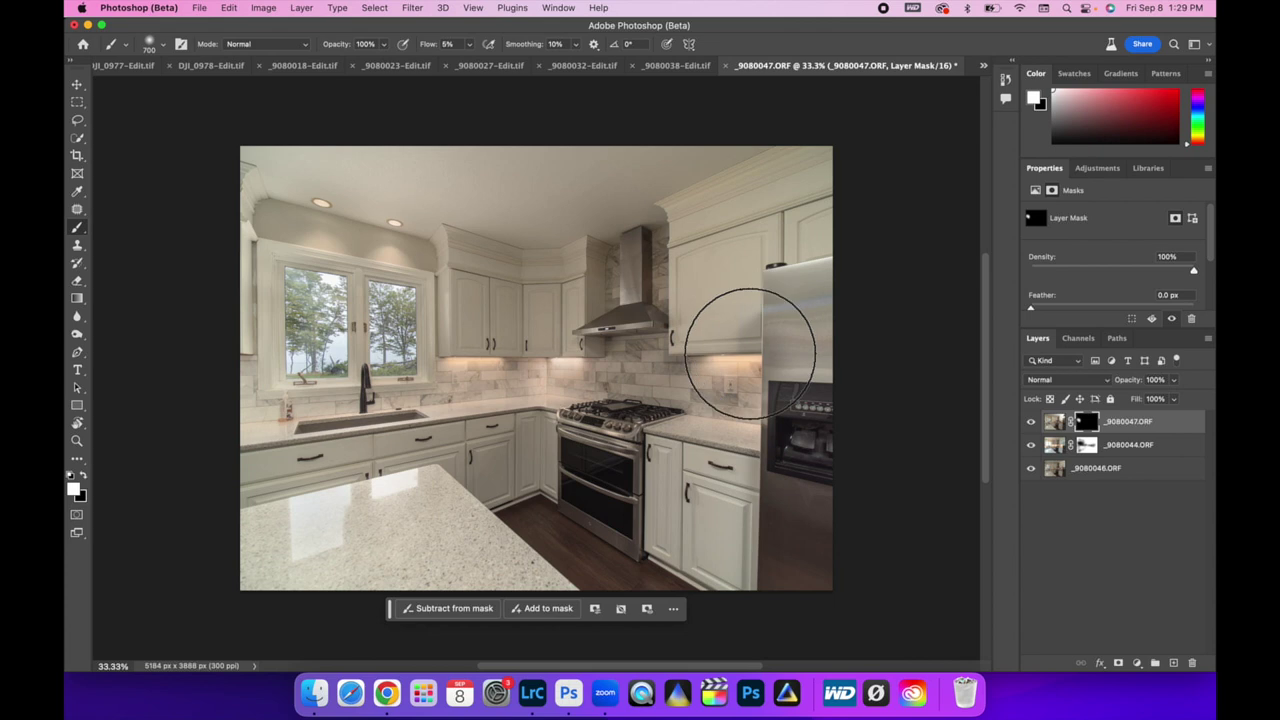
pyautogui.moveTo(750, 353)
pyautogui.mouseDown()
pyautogui.moveTo(749, 371)
pyautogui.moveTo(749, 271)
pyautogui.moveTo(757, 386)
pyautogui.moveTo(751, 246)
pyautogui.moveTo(766, 371)
pyautogui.moveTo(749, 286)
pyautogui.mouseUp()
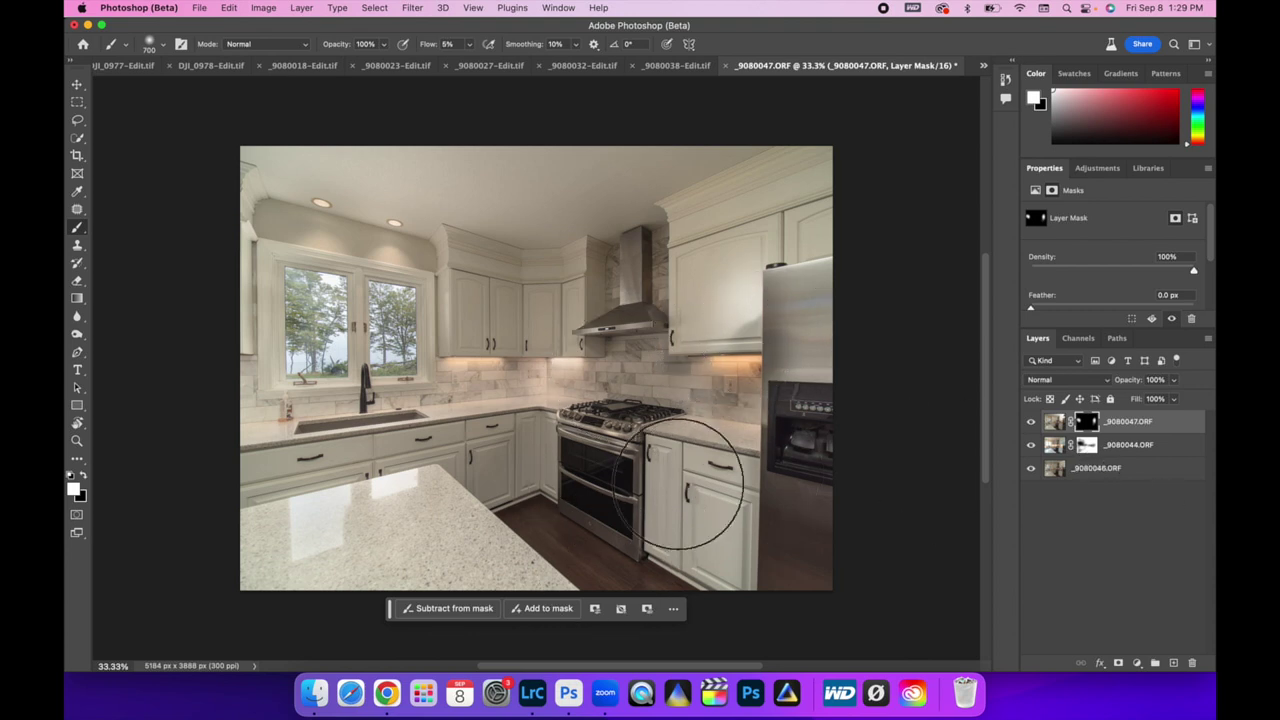
pyautogui.press('super+z')
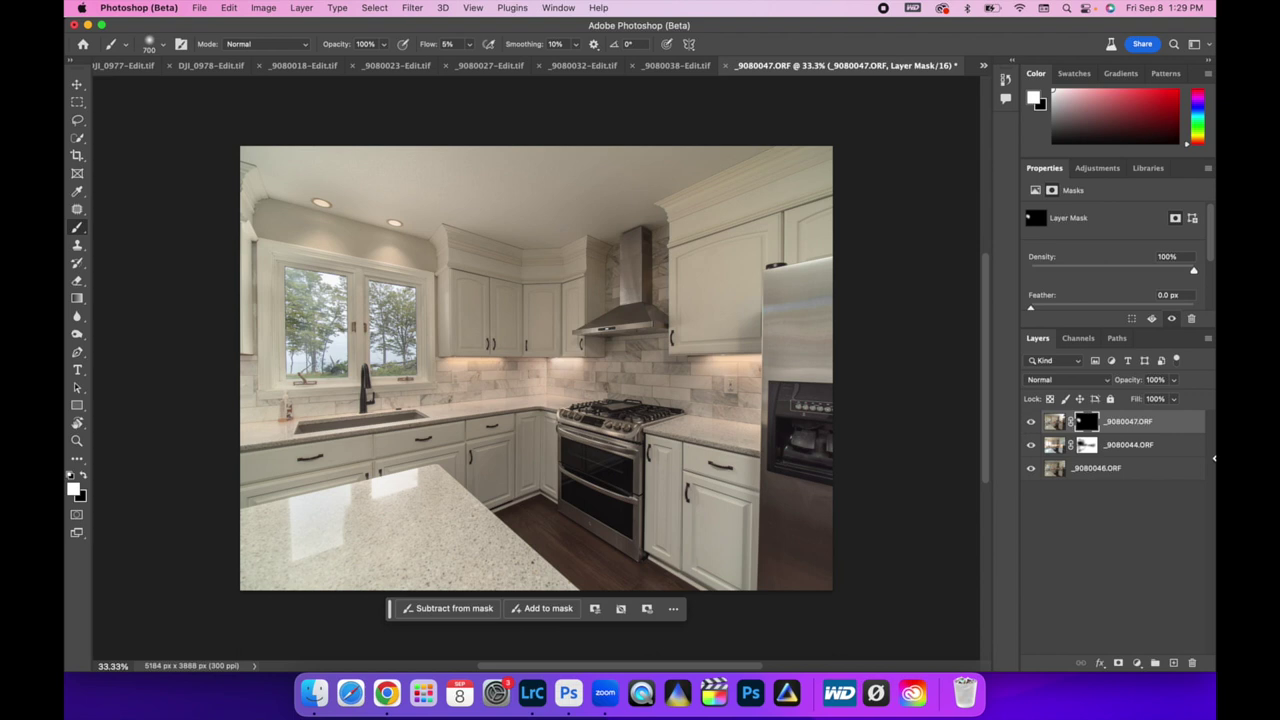
# - Save the layered blend as _9080044-Edit.tif and return to Lightroom Classic
pyautogui.rightClick(1143, 472)
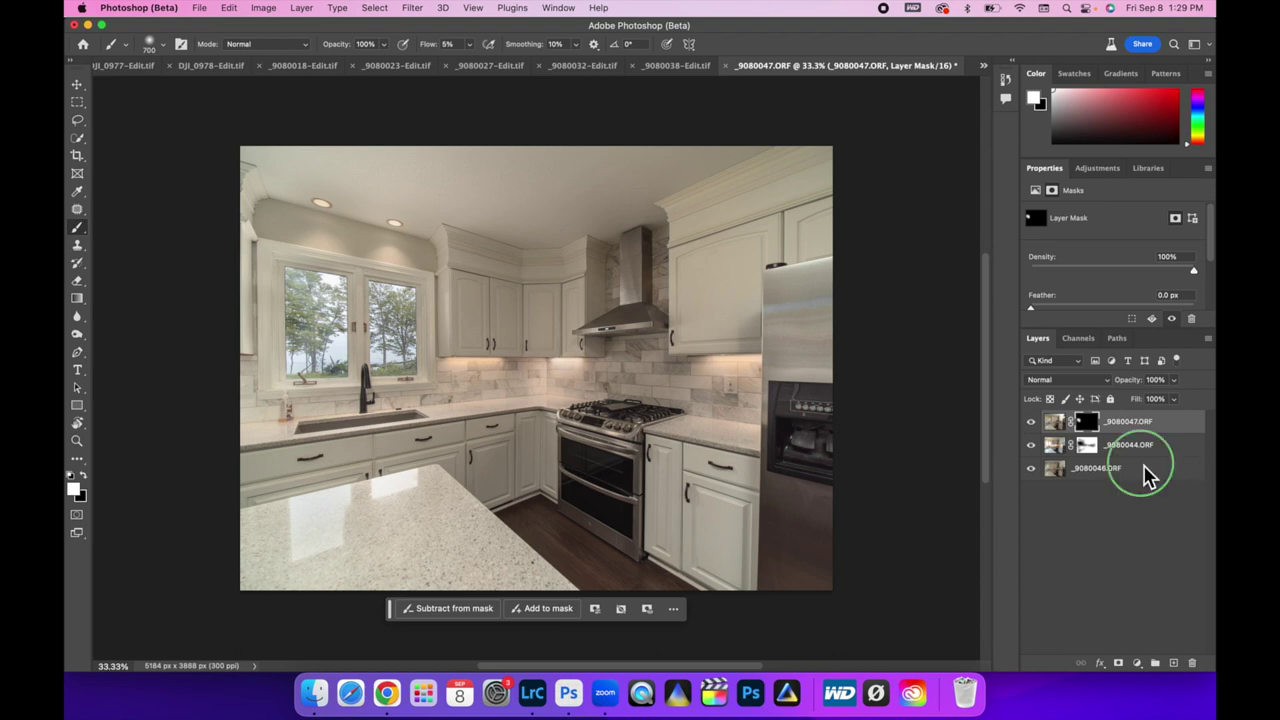
pyautogui.click(1083, 538)
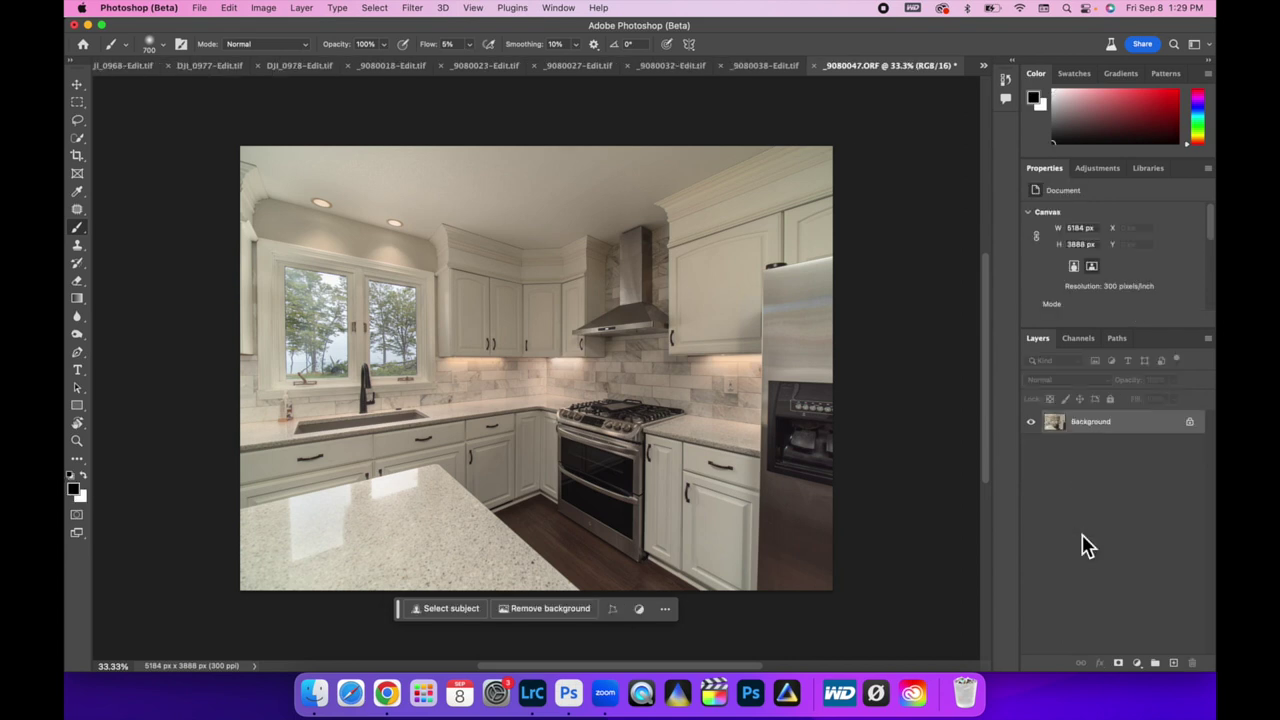
pyautogui.press('super+z')
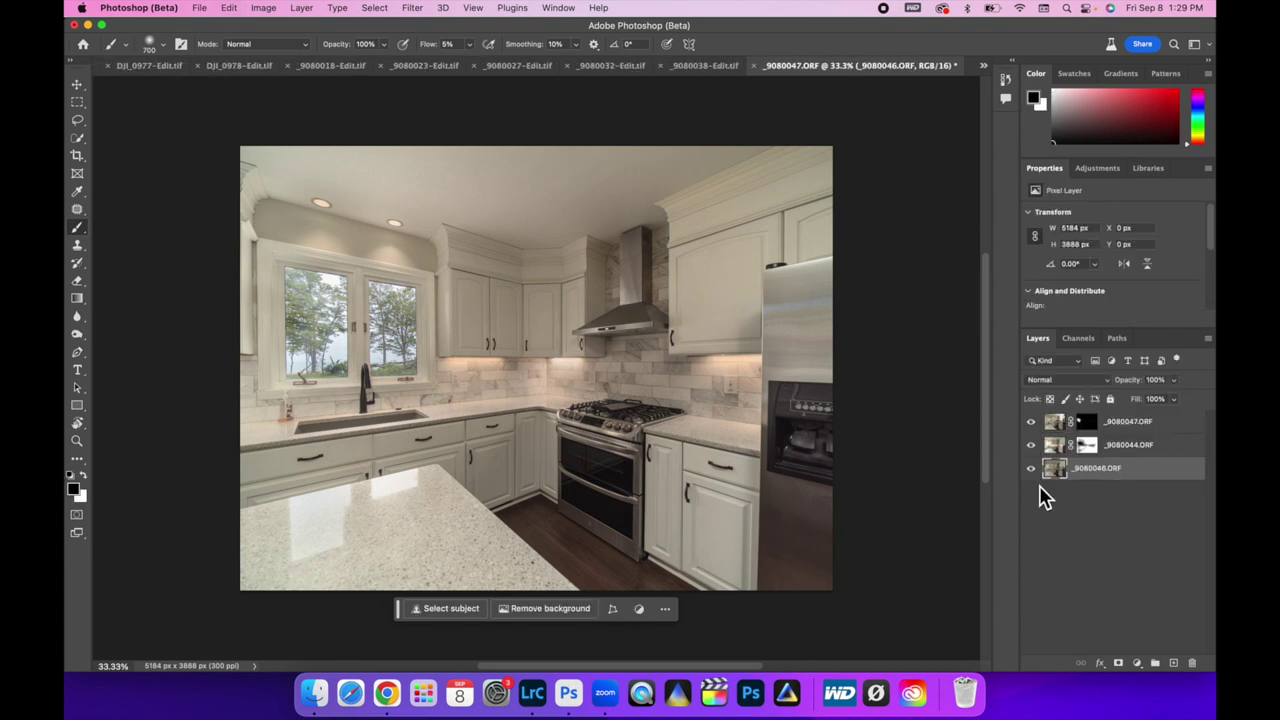
pyautogui.press('super+s')
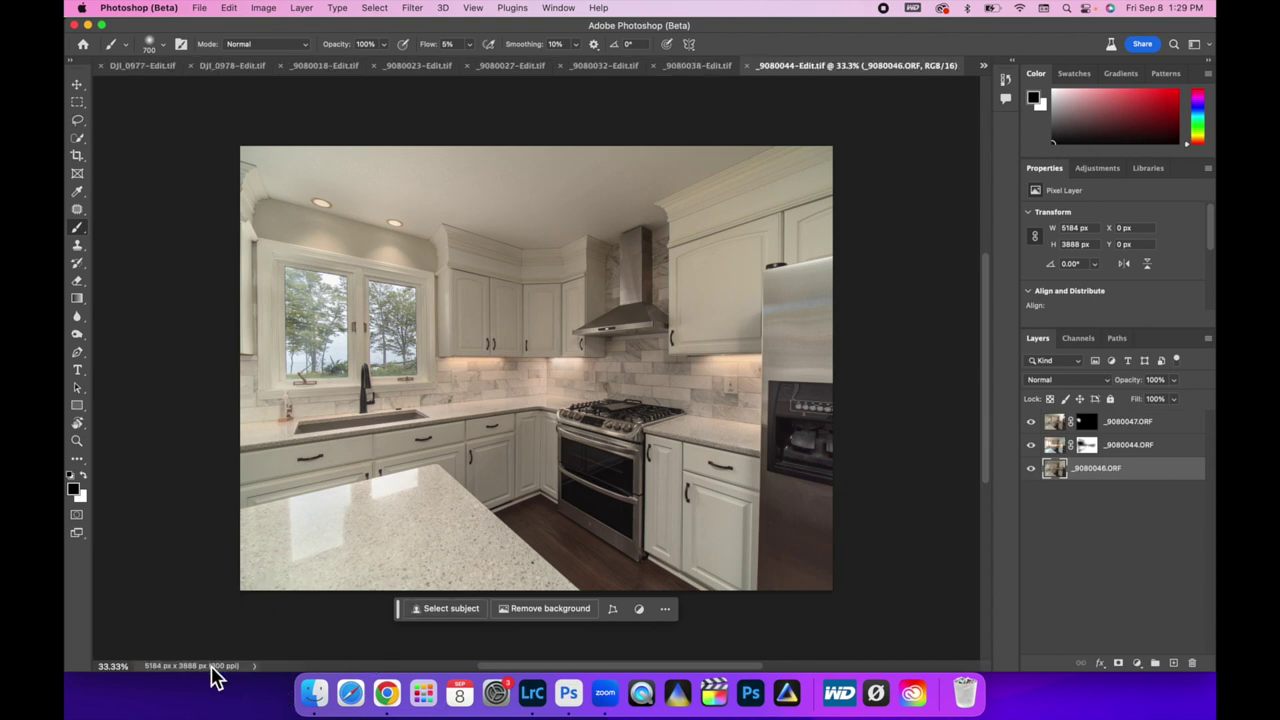
pyautogui.click(532, 693)
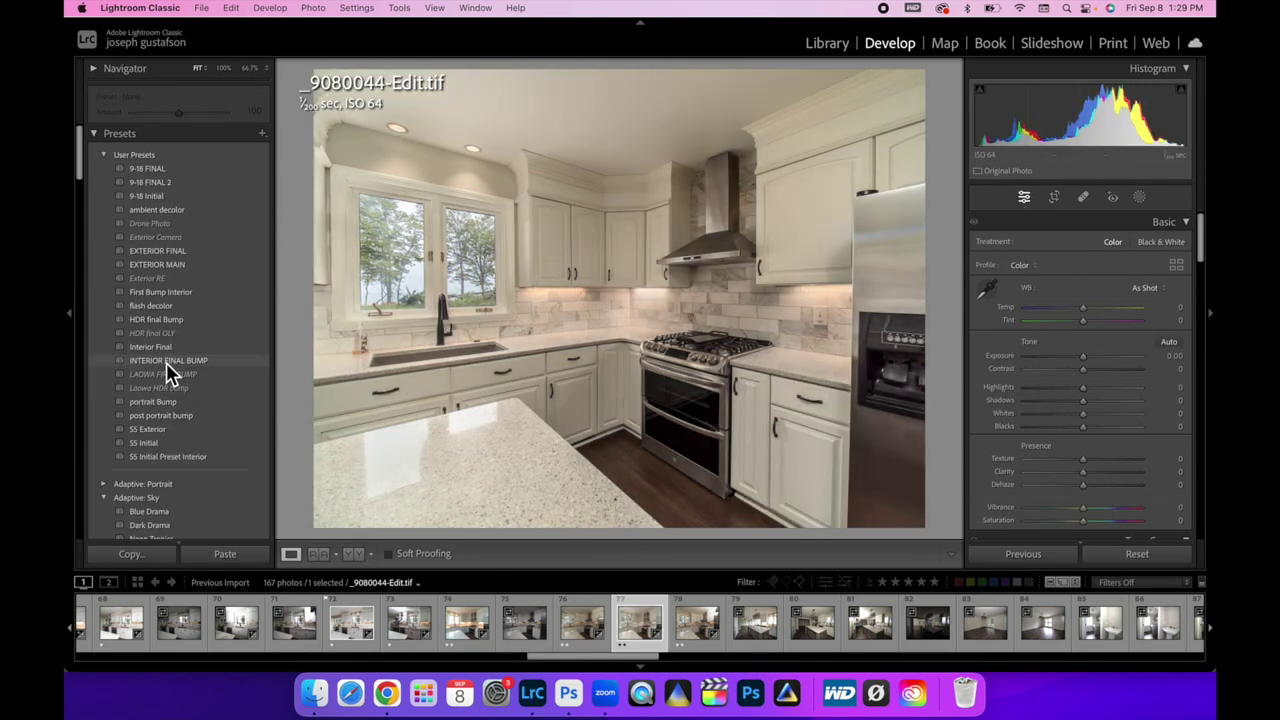
# - Apply the INTERIOR FINAL BUMP preset to _9080044-Edit.tif and flag it as a pick
pyautogui.click(166, 363)
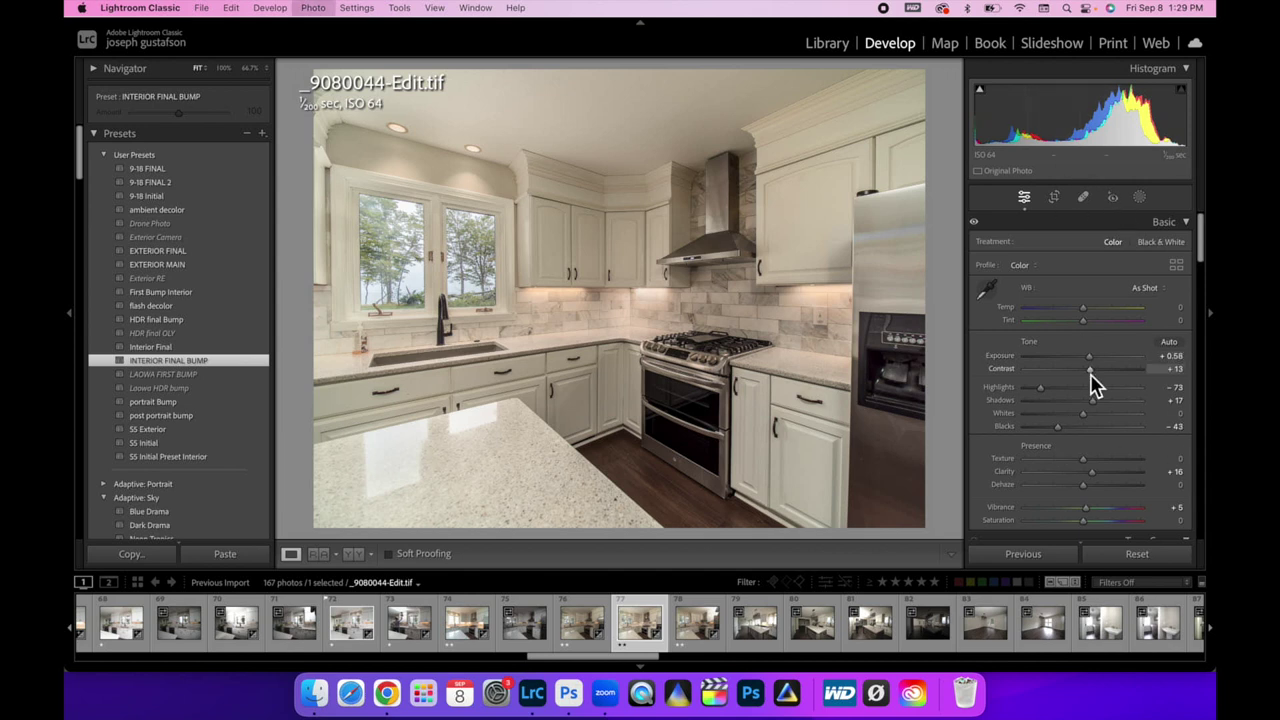
pyautogui.press('p')
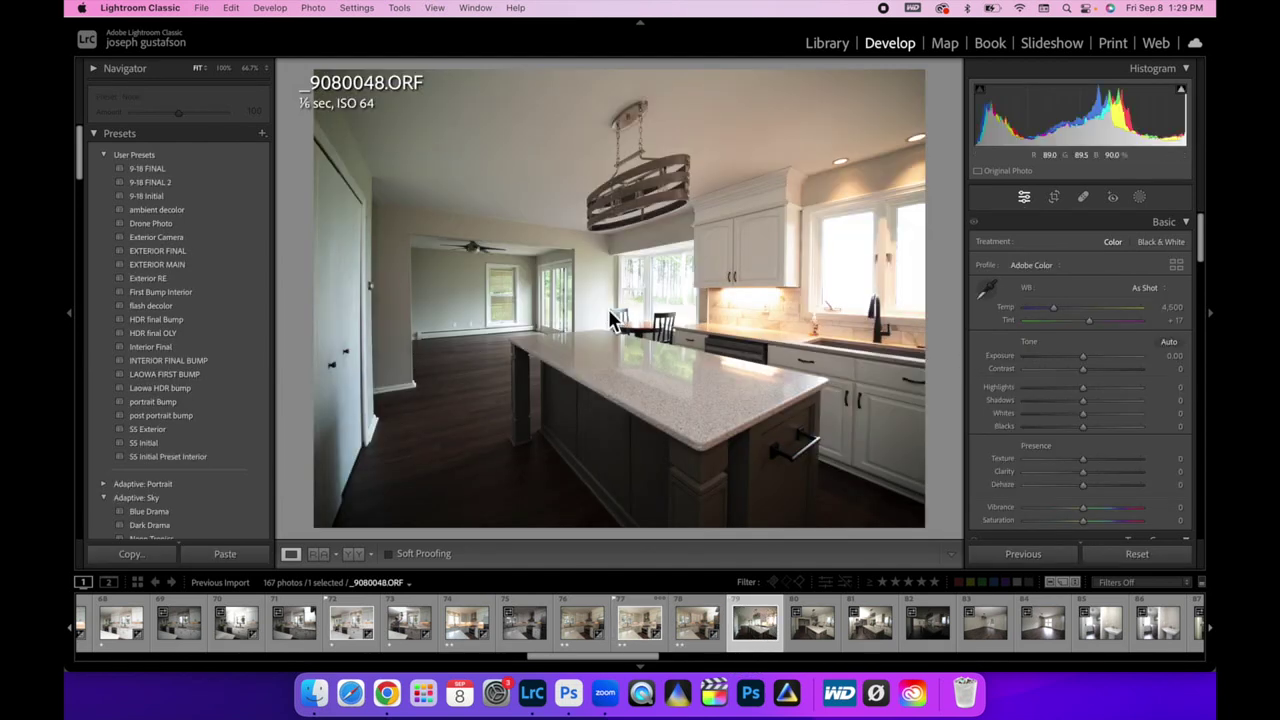
# - Paste settings onto _9080048, nudge exposure to +0.06, and rate it one star
pyautogui.click(225, 555)
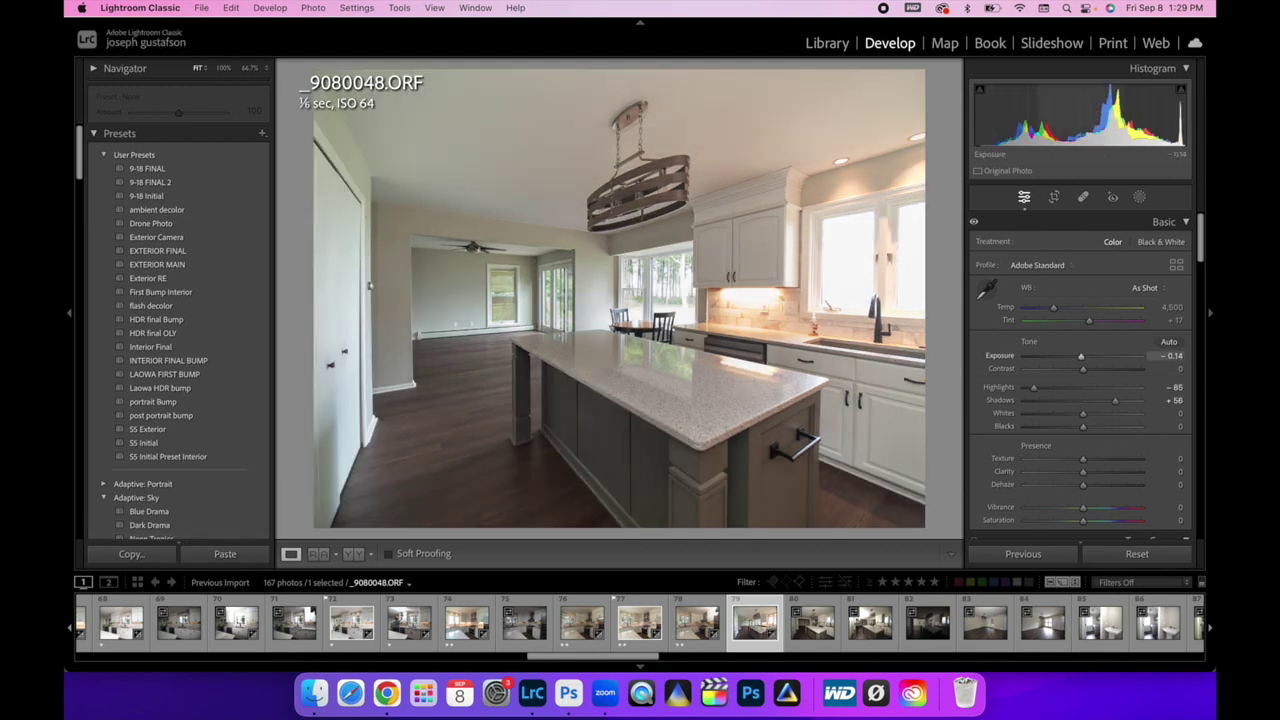
pyautogui.moveTo(1075, 120); pyautogui.dragTo(1101, 120)
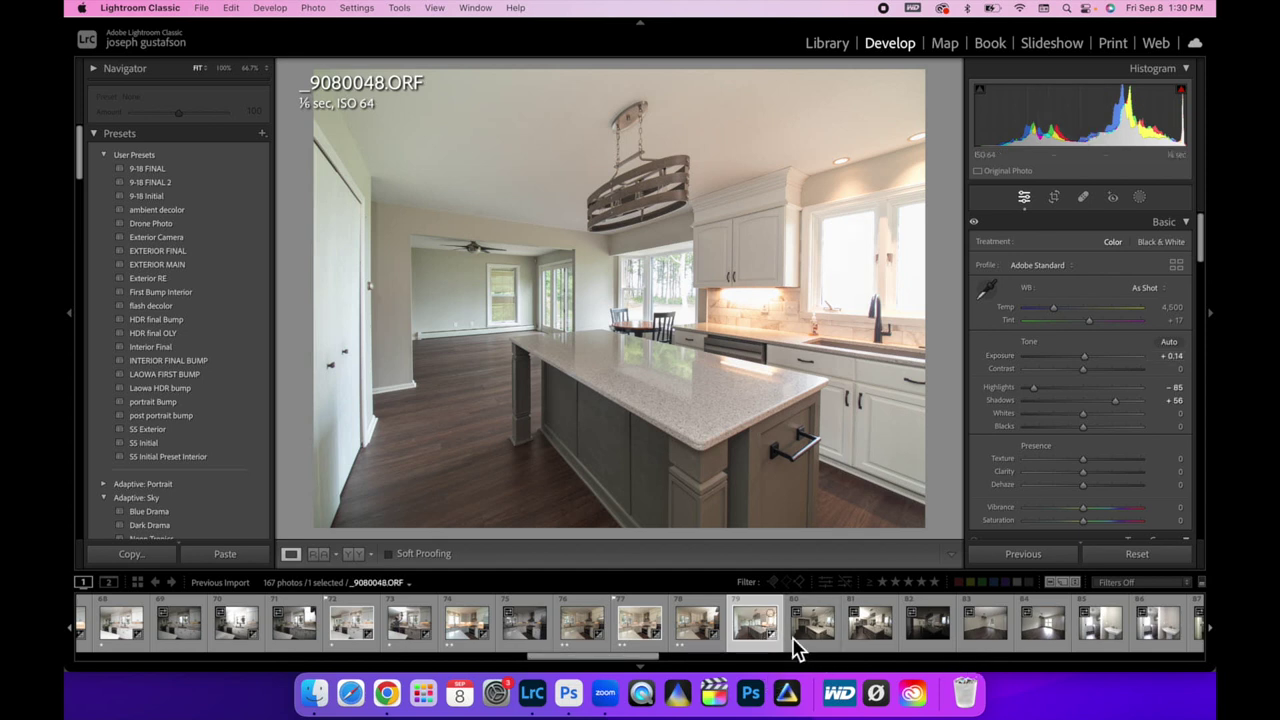
pyautogui.press('1')
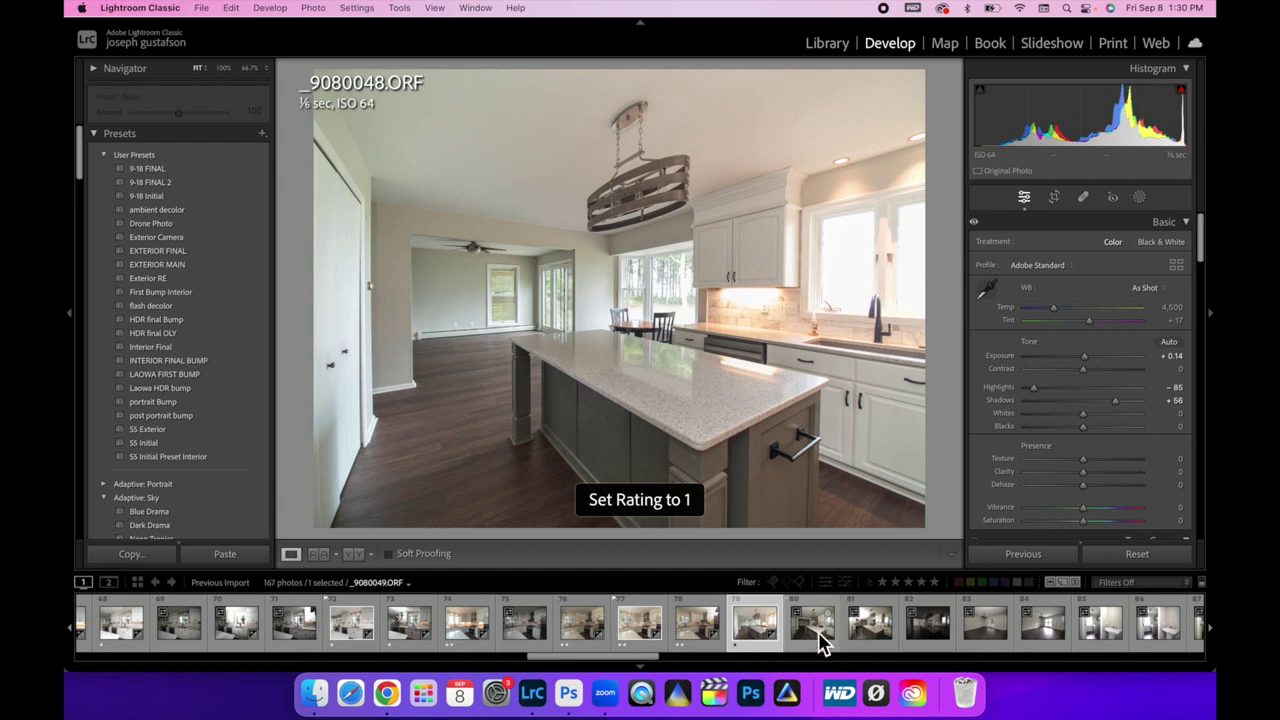
# - Paste settings onto _9080049, set exposure +0.16 and highlights -100, and rate it one star
pyautogui.click(818, 642)
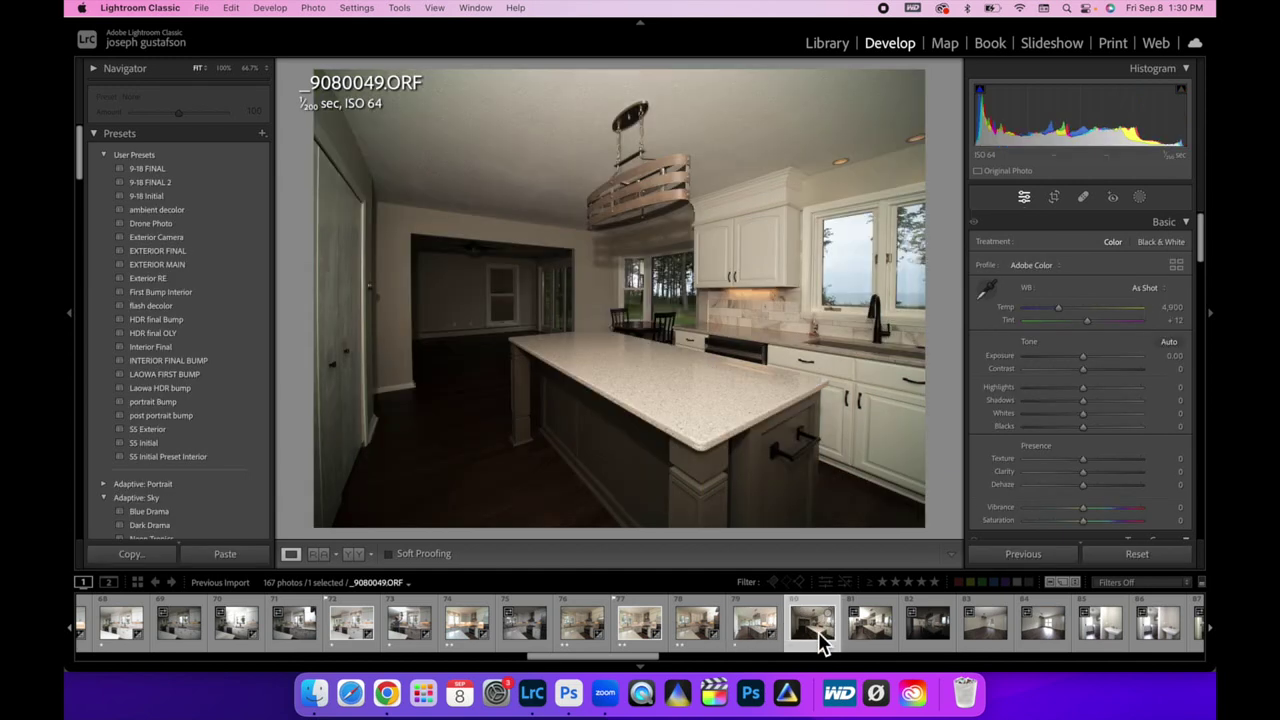
pyautogui.click(227, 558)
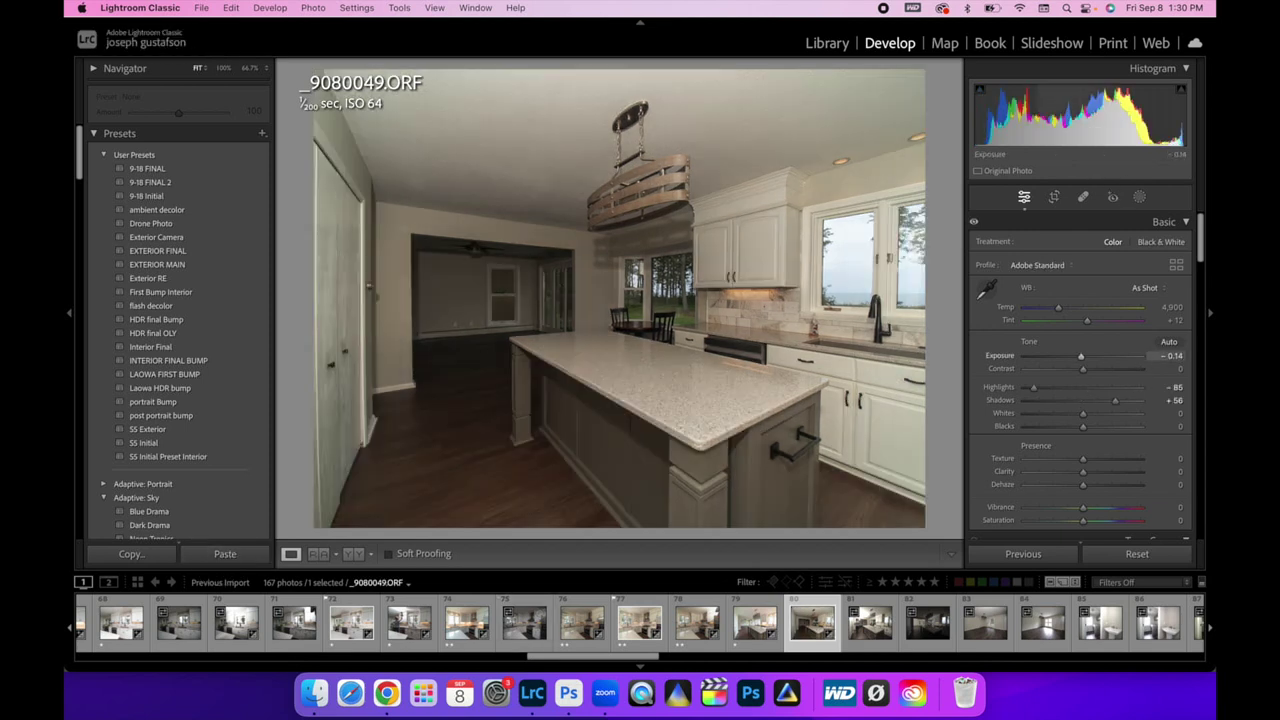
pyautogui.moveTo(1134, 355); pyautogui.dragTo(1142, 355)
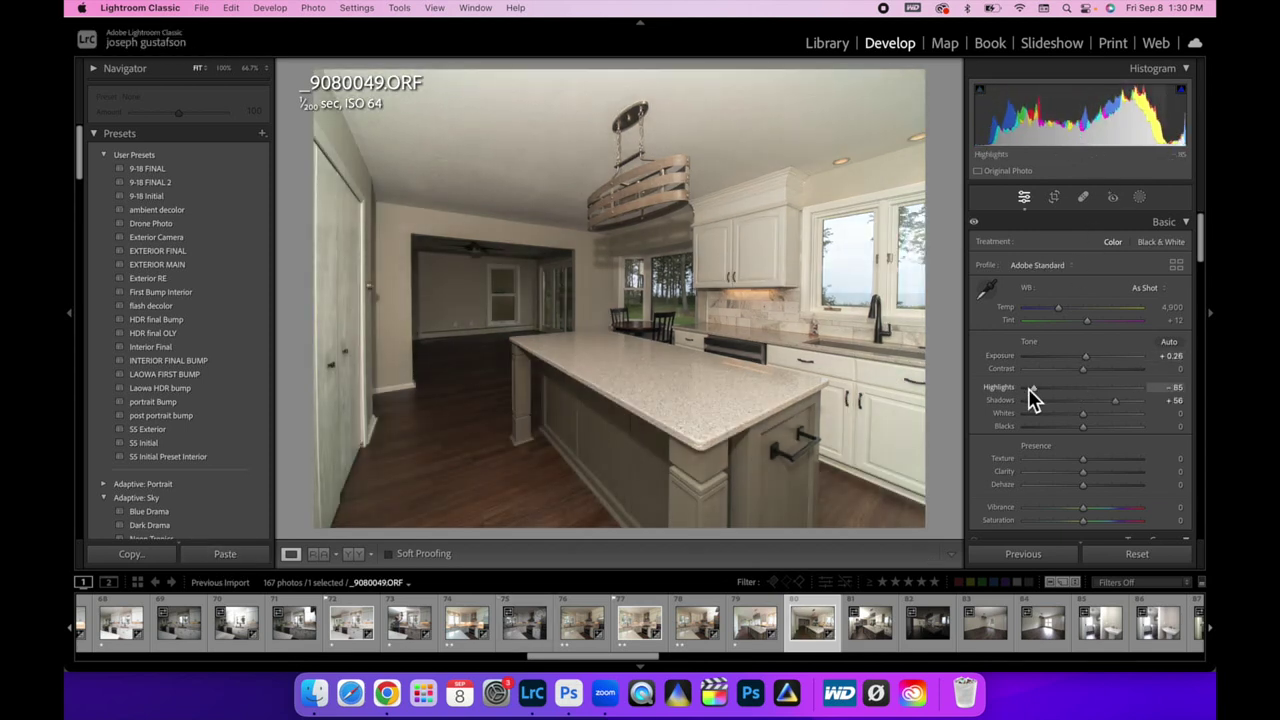
pyautogui.moveTo(1033, 388); pyautogui.dragTo(1027, 389)
pyautogui.moveTo(1100, 115); pyautogui.dragTo(1070, 115)
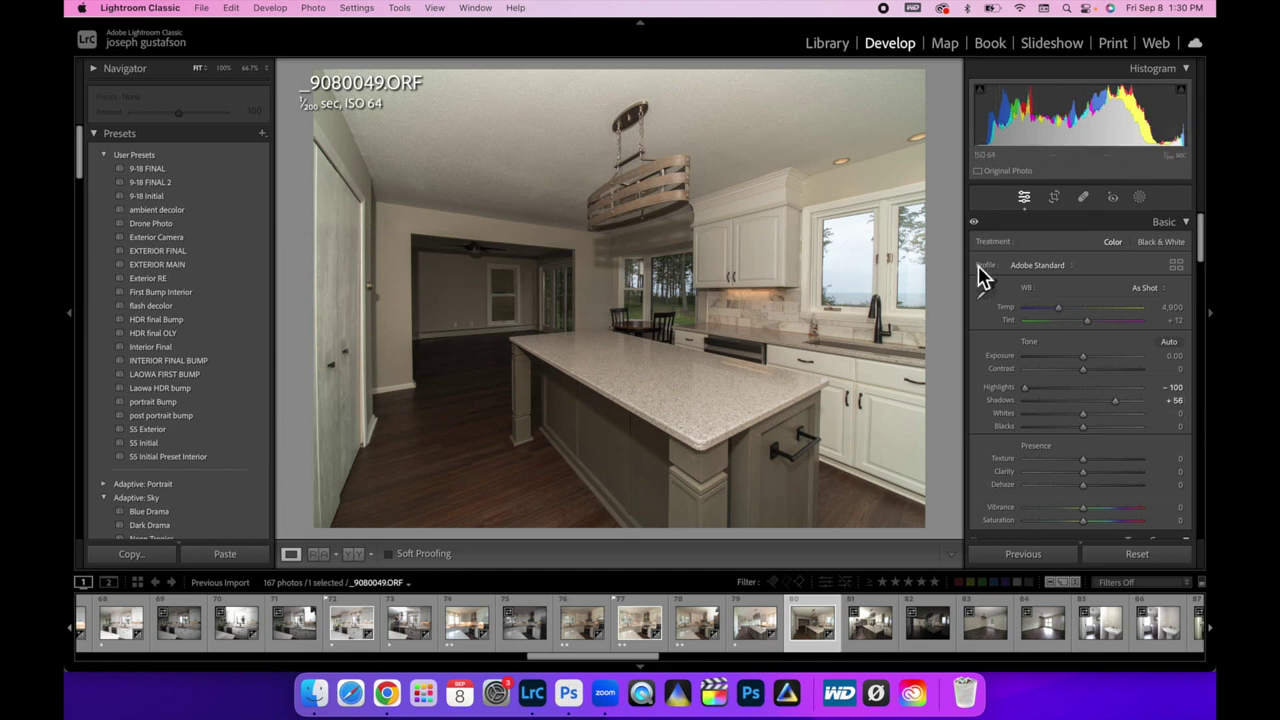
pyautogui.press('1')
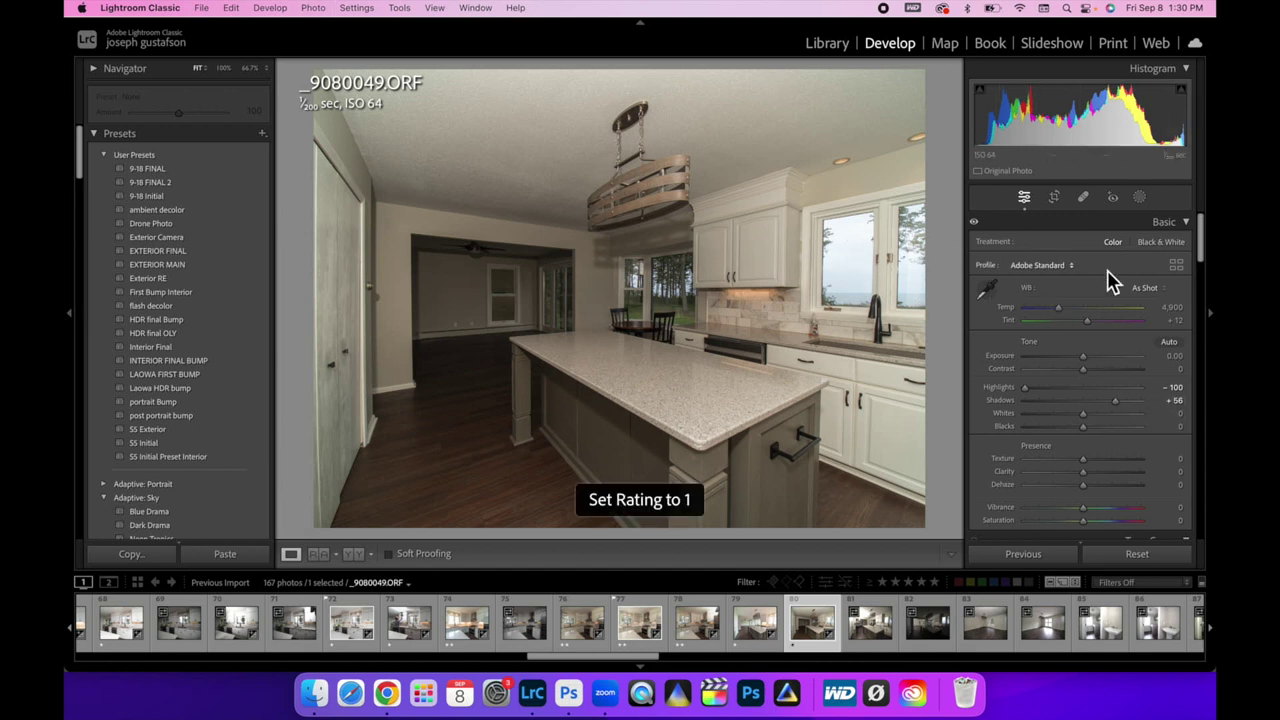
# - Paste settings onto _9080050, raise shadows to +75 and exposure to +0.32, rate it one star
pyautogui.click(868, 645)
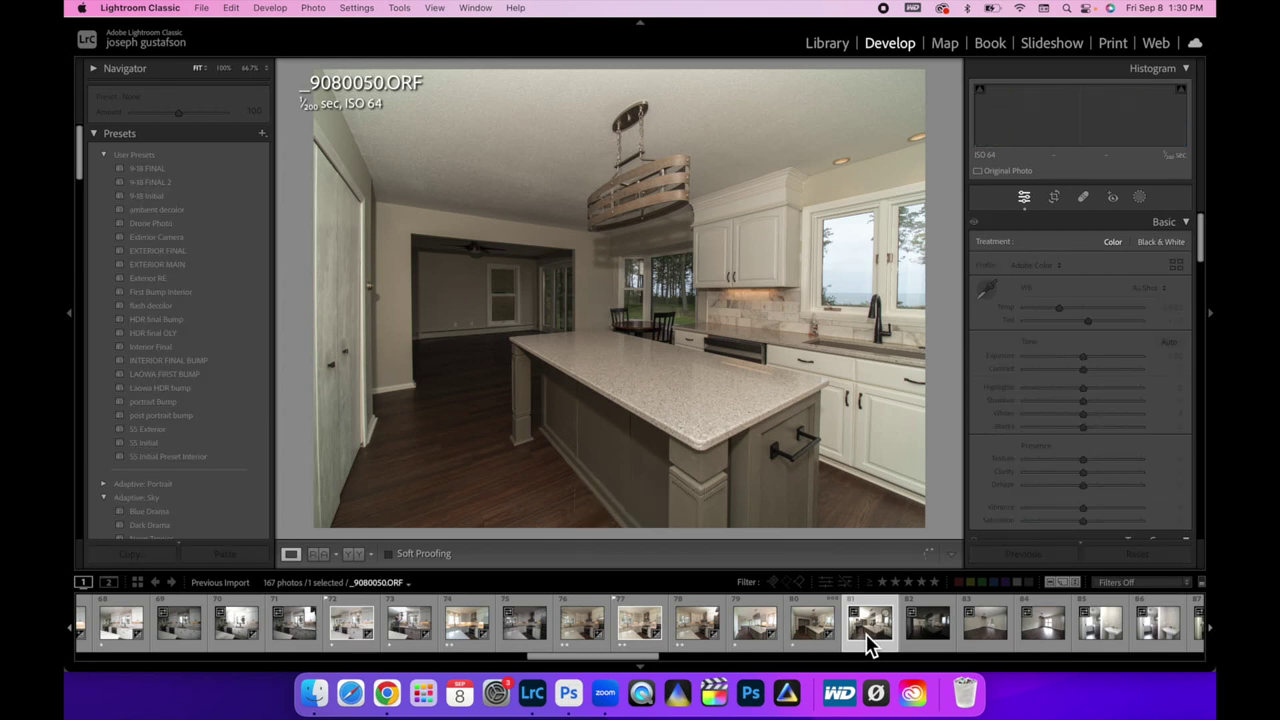
pyautogui.click(240, 560)
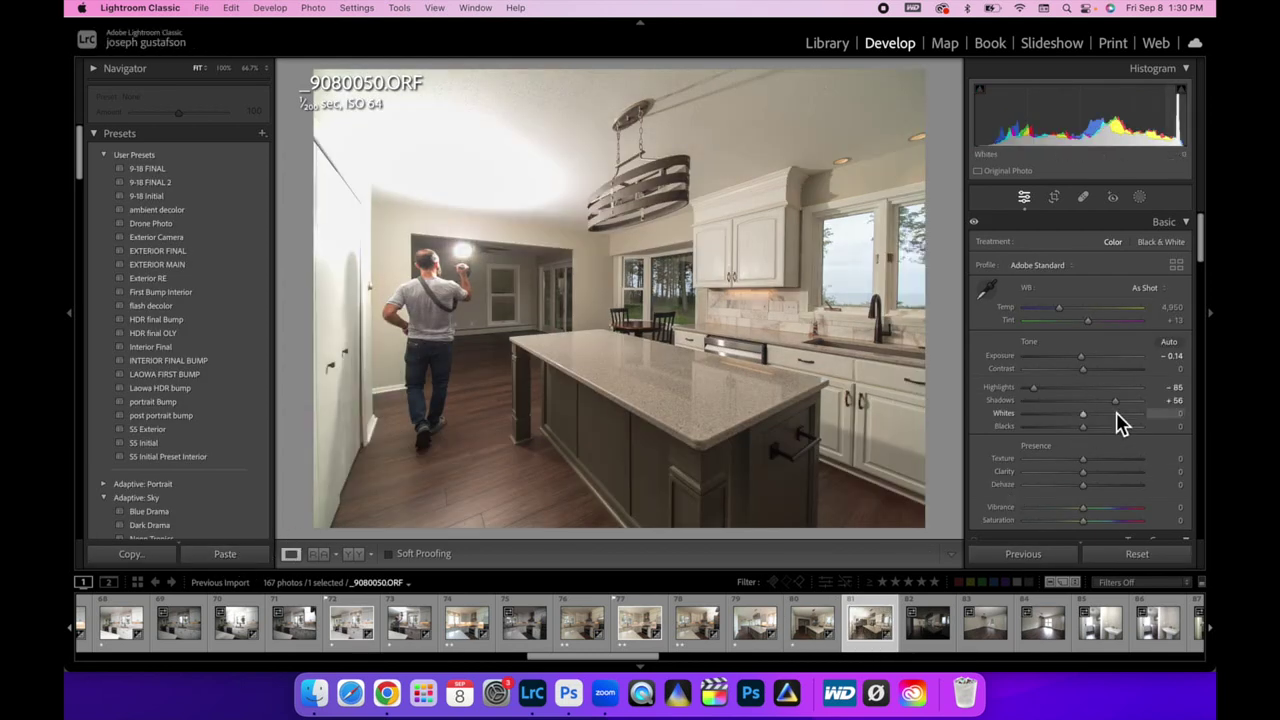
pyautogui.click(1125, 403)
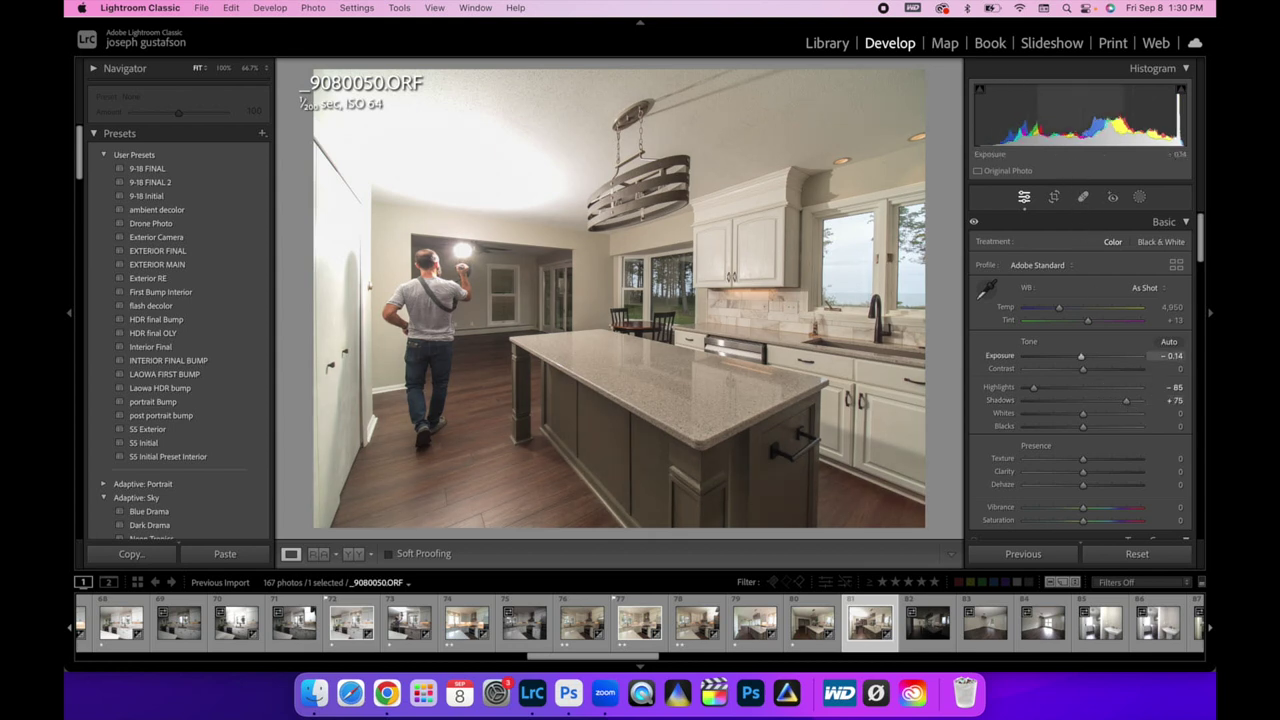
pyautogui.moveTo(1094, 150); pyautogui.dragTo(1120, 125)
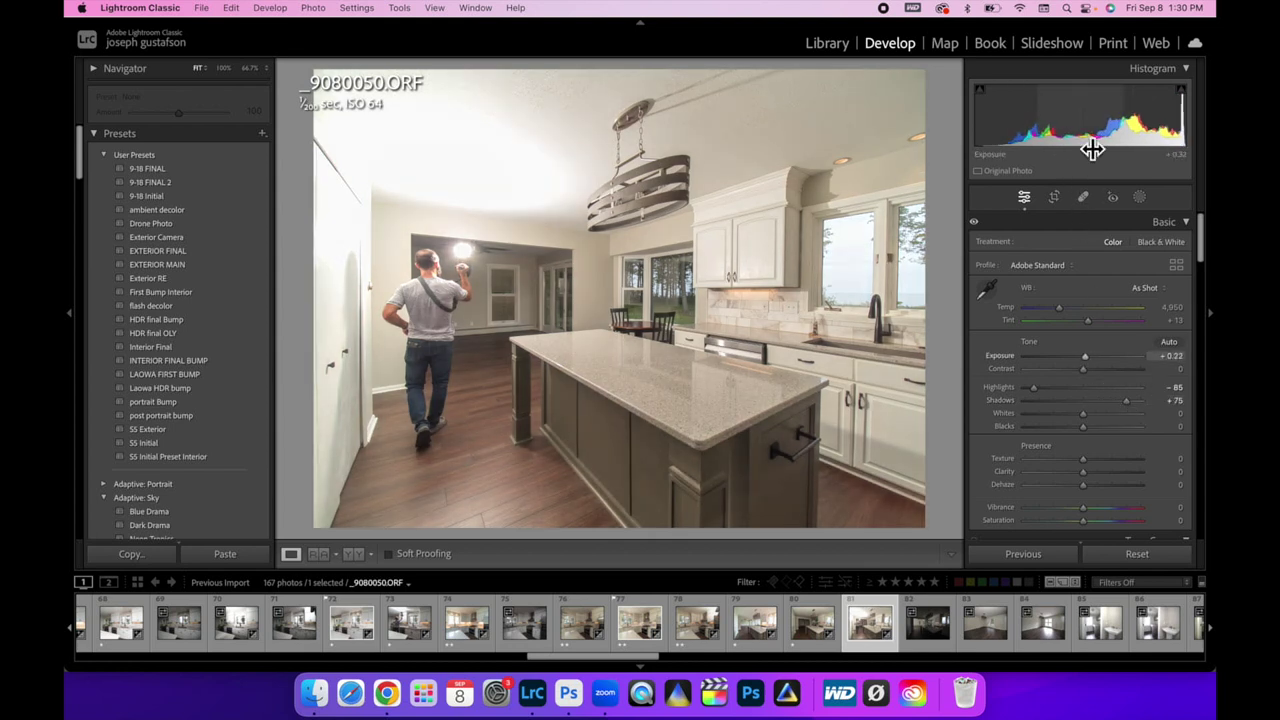
pyautogui.press('1')
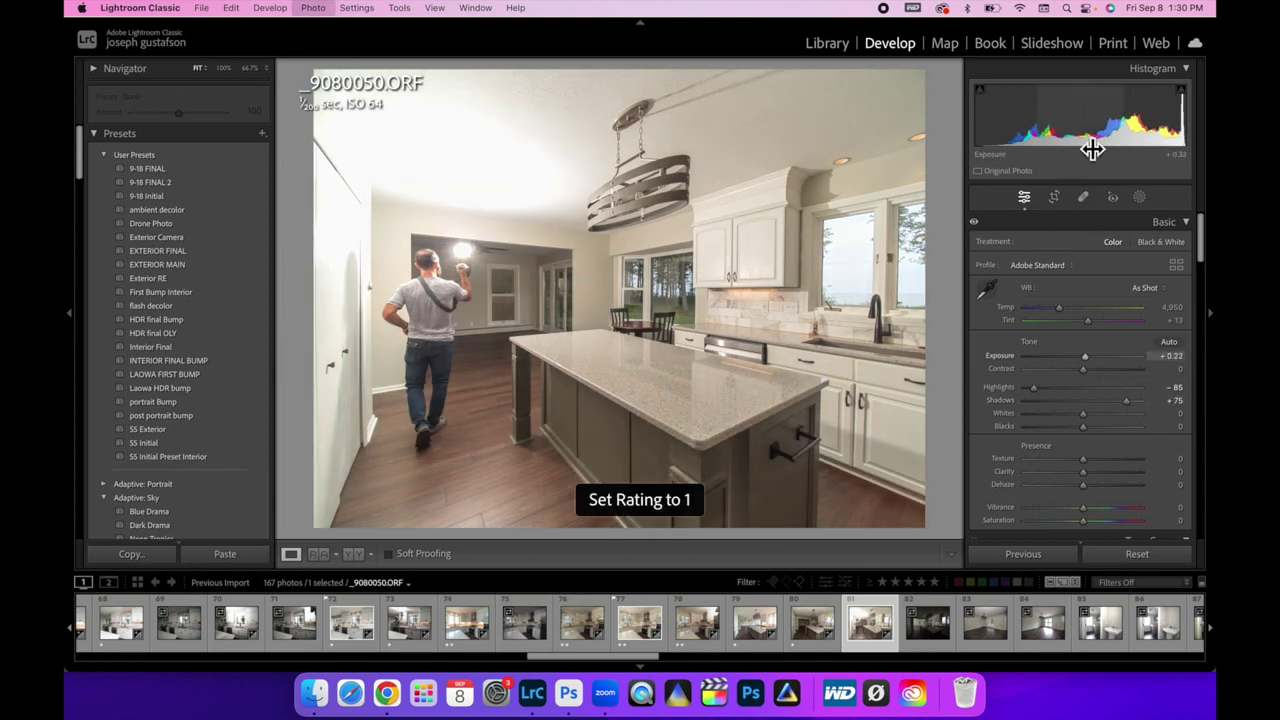
# - Paste settings onto _9080051, set exposure +1.28 and highlights -48, rate one star, select neighbours
pyautogui.click(924, 624)
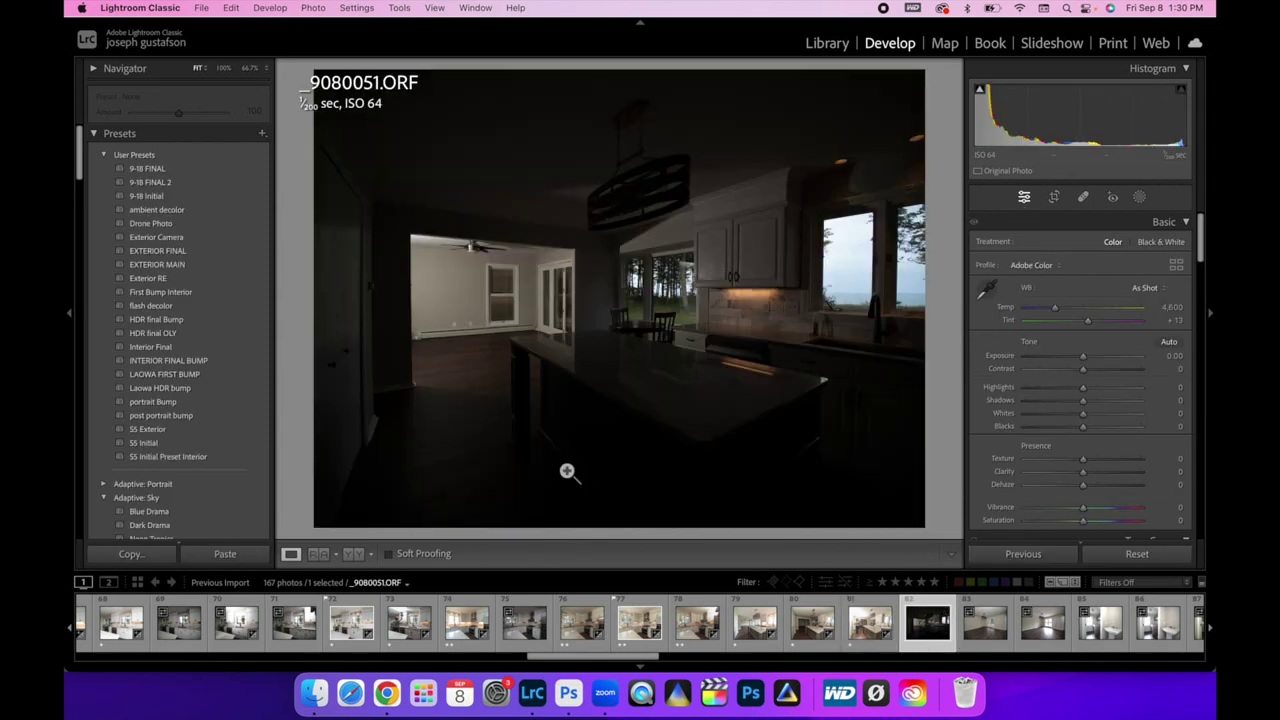
pyautogui.click(225, 556)
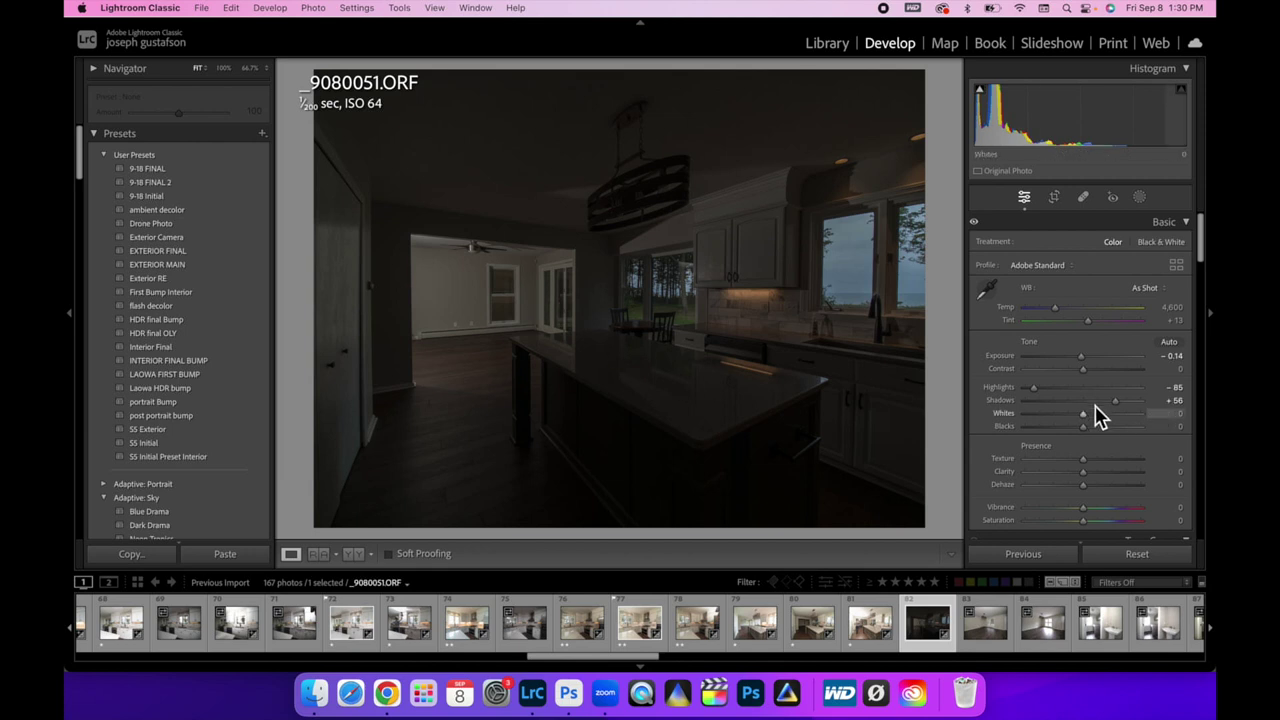
pyautogui.click(1077, 389)
pyautogui.moveTo(1077, 150); pyautogui.dragTo(1123, 150)
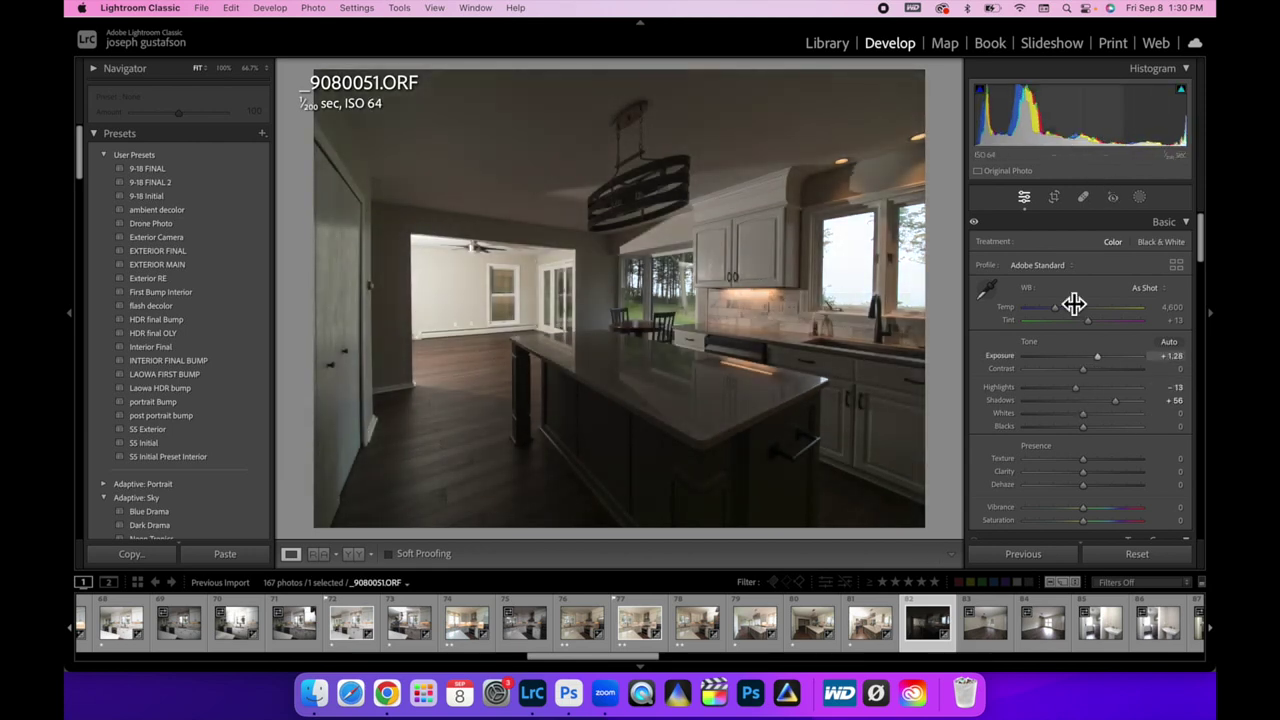
pyautogui.moveTo(1075, 387); pyautogui.dragTo(1058, 397)
pyautogui.press('1')
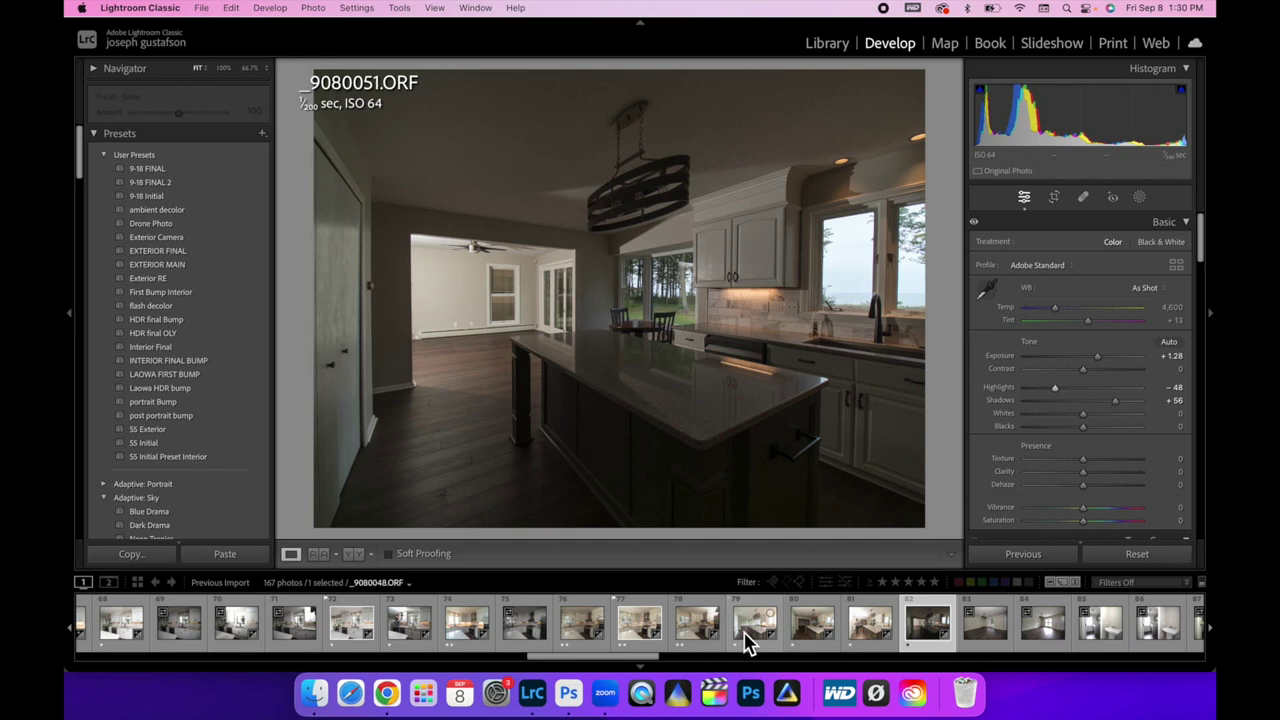
pyautogui.keyDown('shift'); pyautogui.click(745, 640); pyautogui.keyUp('shift')
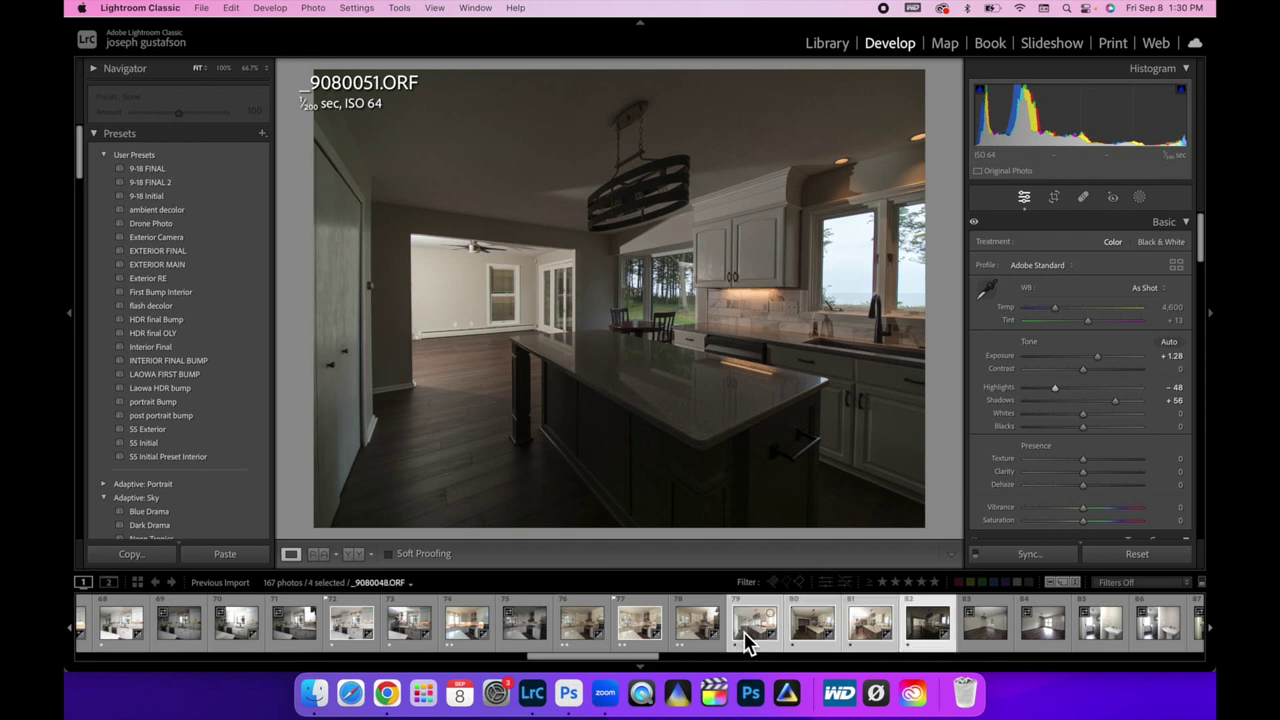
# - Open the four selected frames as layers of one Photoshop document
pyautogui.rightClick(745, 640)
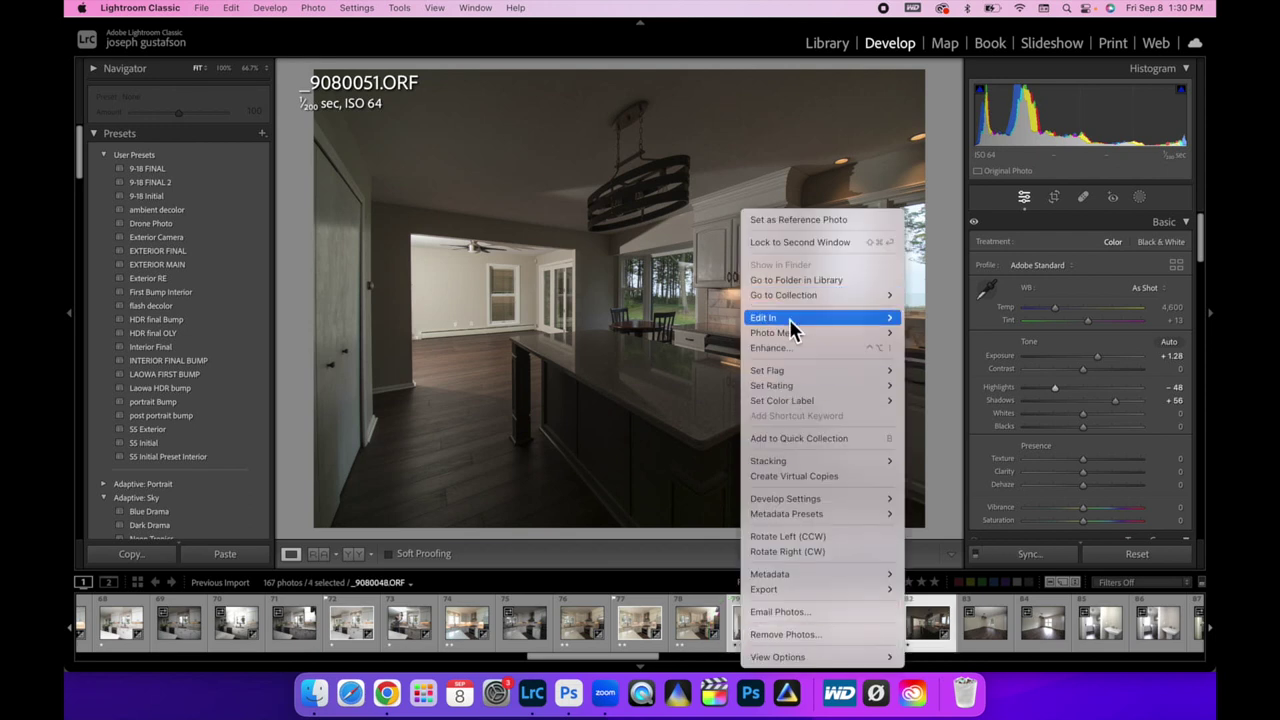
pyautogui.moveTo(790, 318)
pyautogui.click(967, 464)
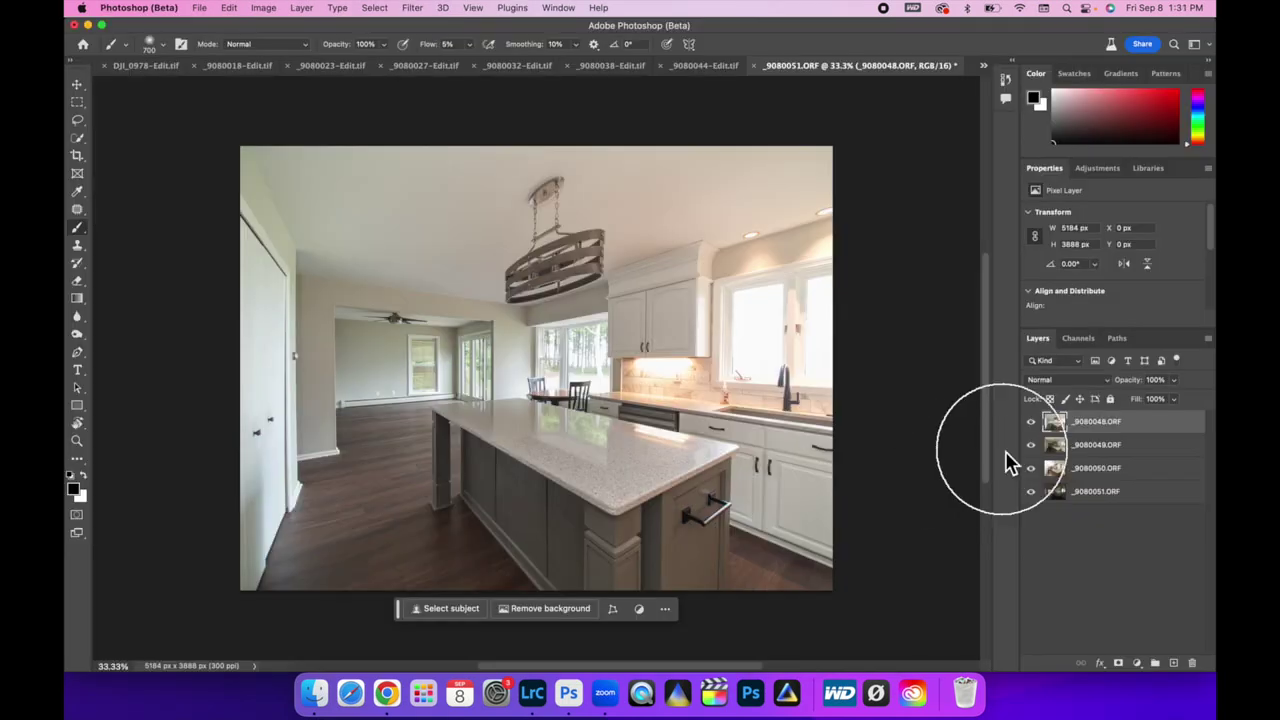
# - Hide the _9080048 and _9080049 layers to compare the exposures beneath
pyautogui.click(1030, 424)
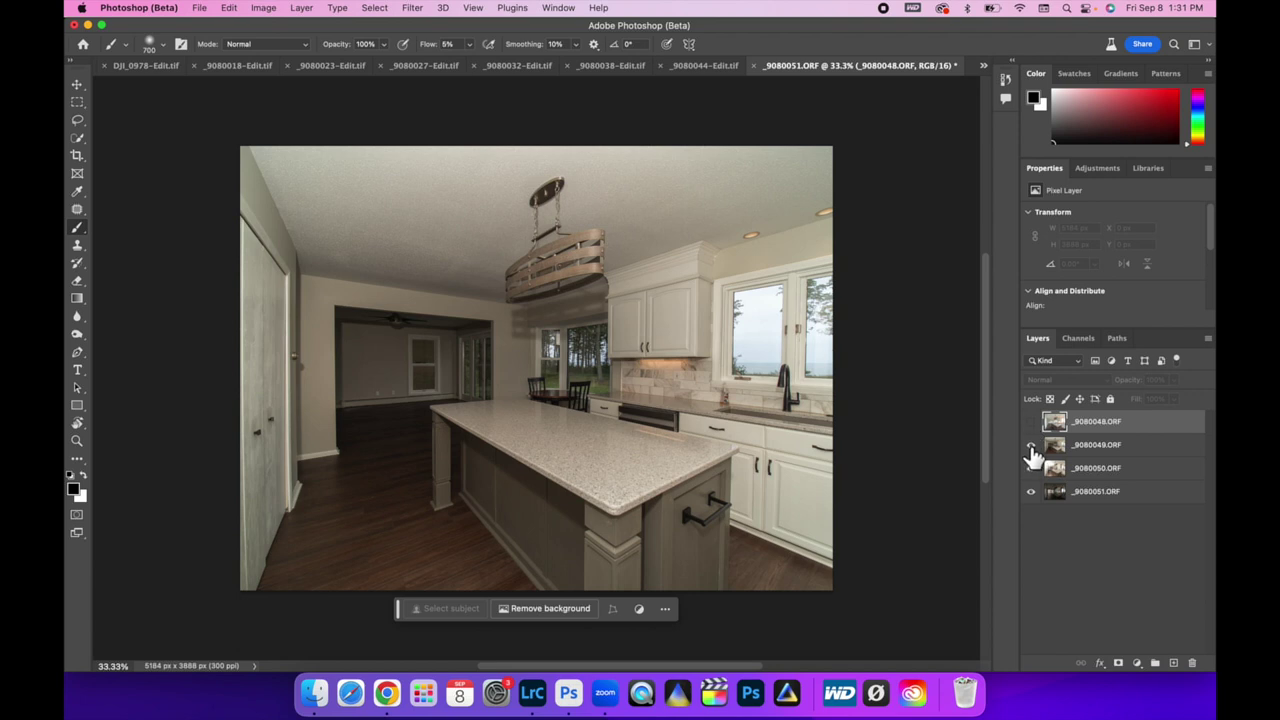
pyautogui.click(1031, 446)
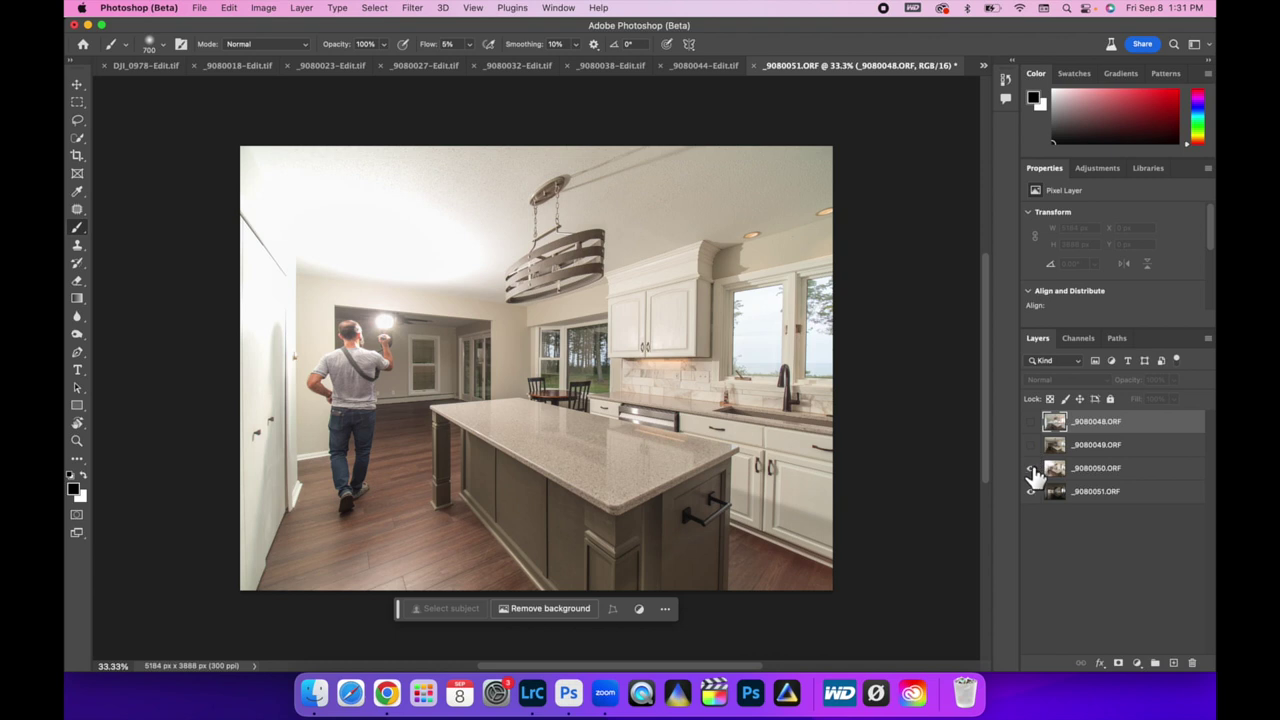
pyautogui.click(1031, 470)
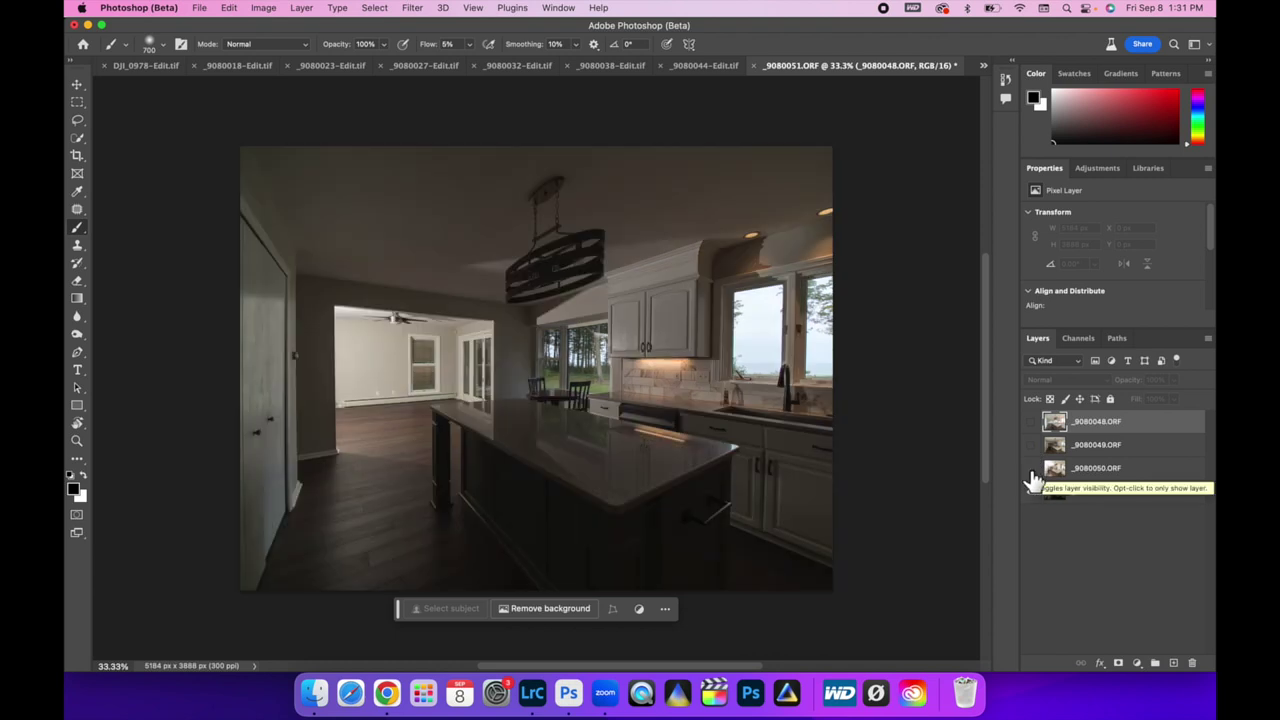
pyautogui.click(1032, 472)
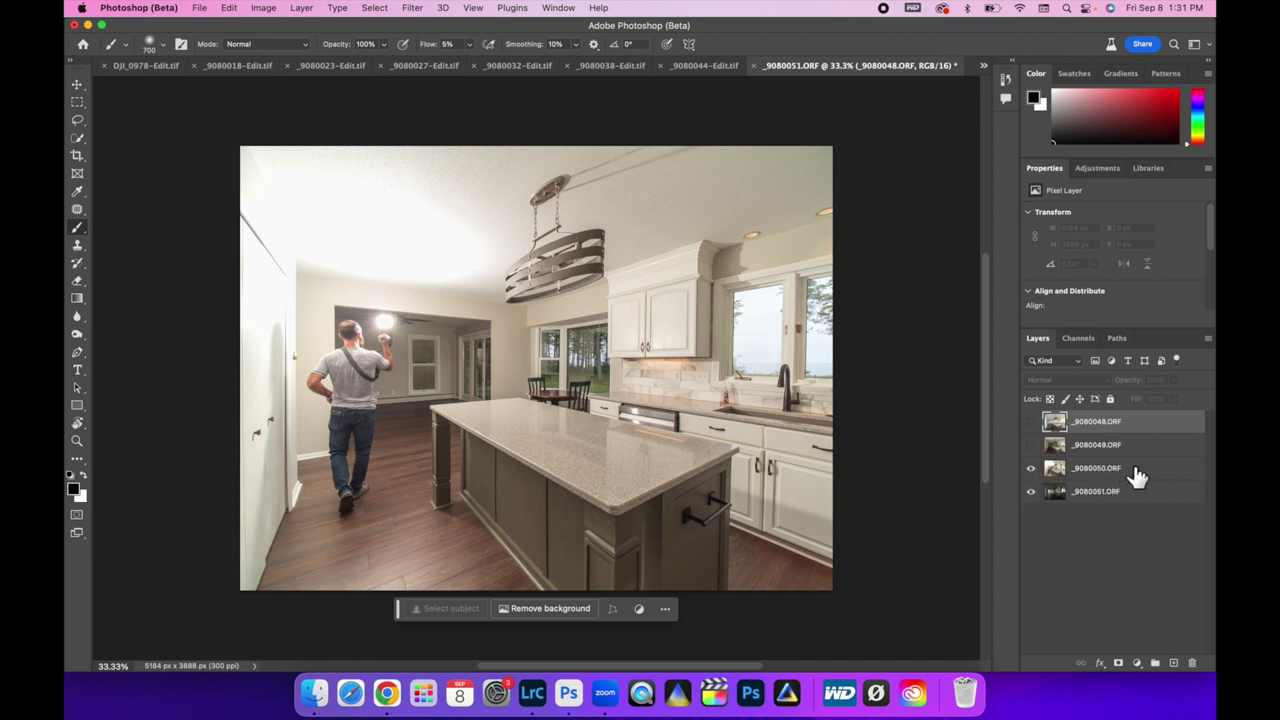
# - Show _9080049 again, move _9080051 to second place in Lighten mode, and toggle it to compare
pyautogui.click(1031, 448)
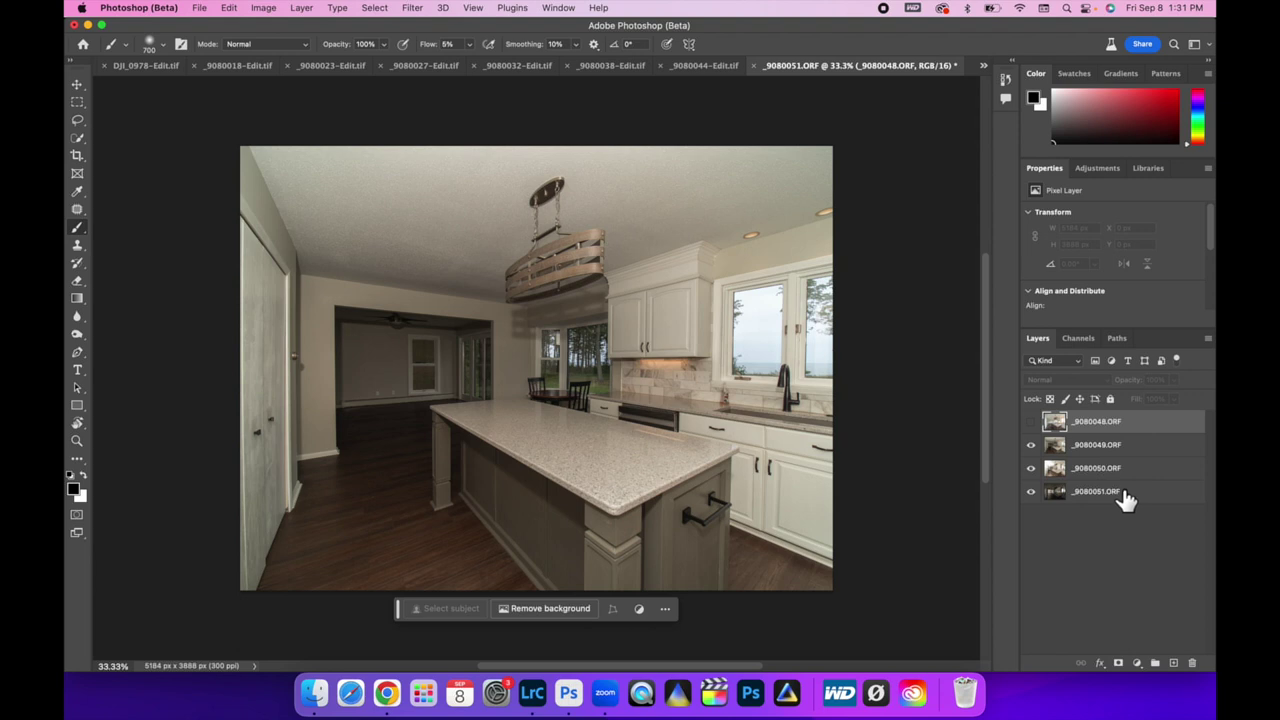
pyautogui.moveTo(1133, 501); pyautogui.dragTo(1115, 440)
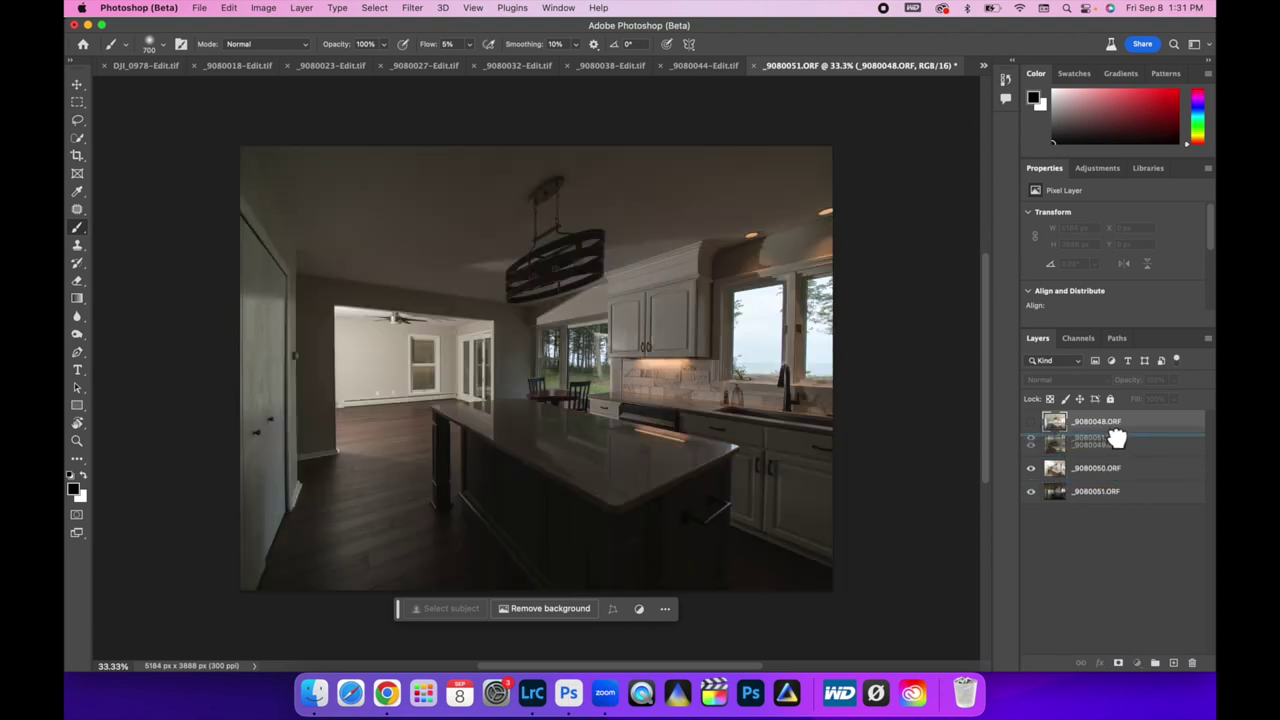
pyautogui.click(1105, 384)
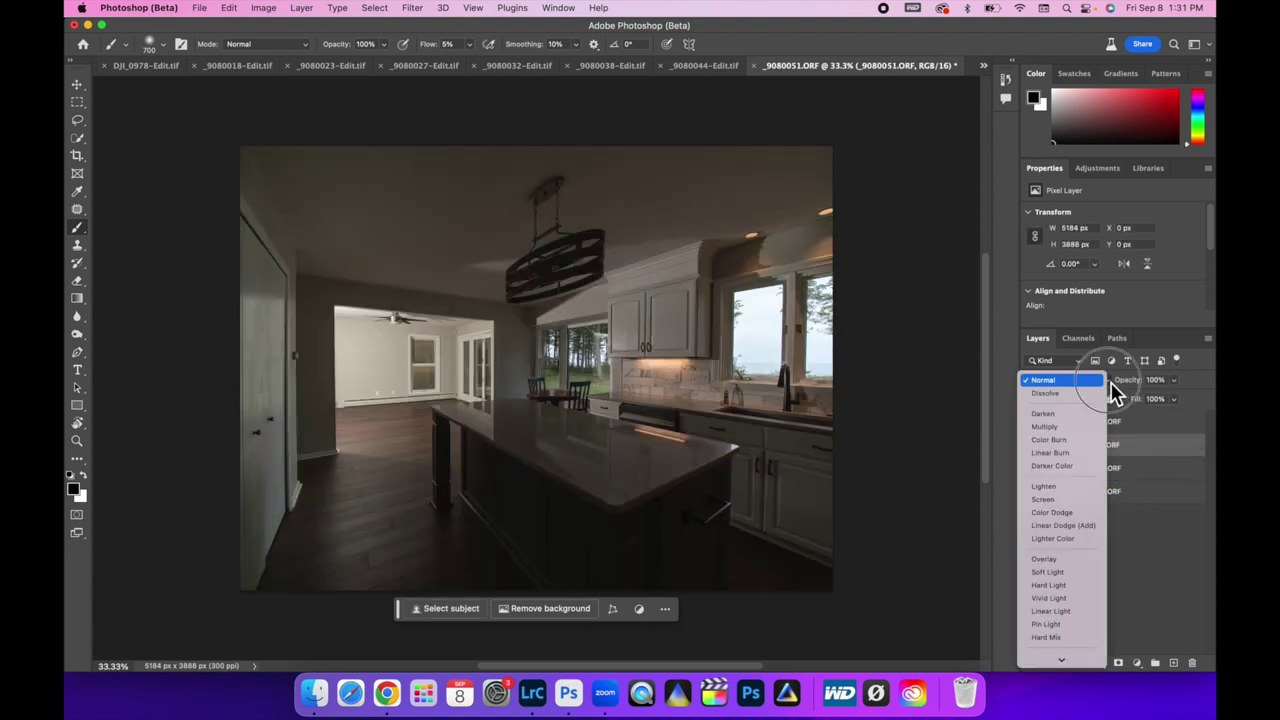
pyautogui.click(1060, 492)
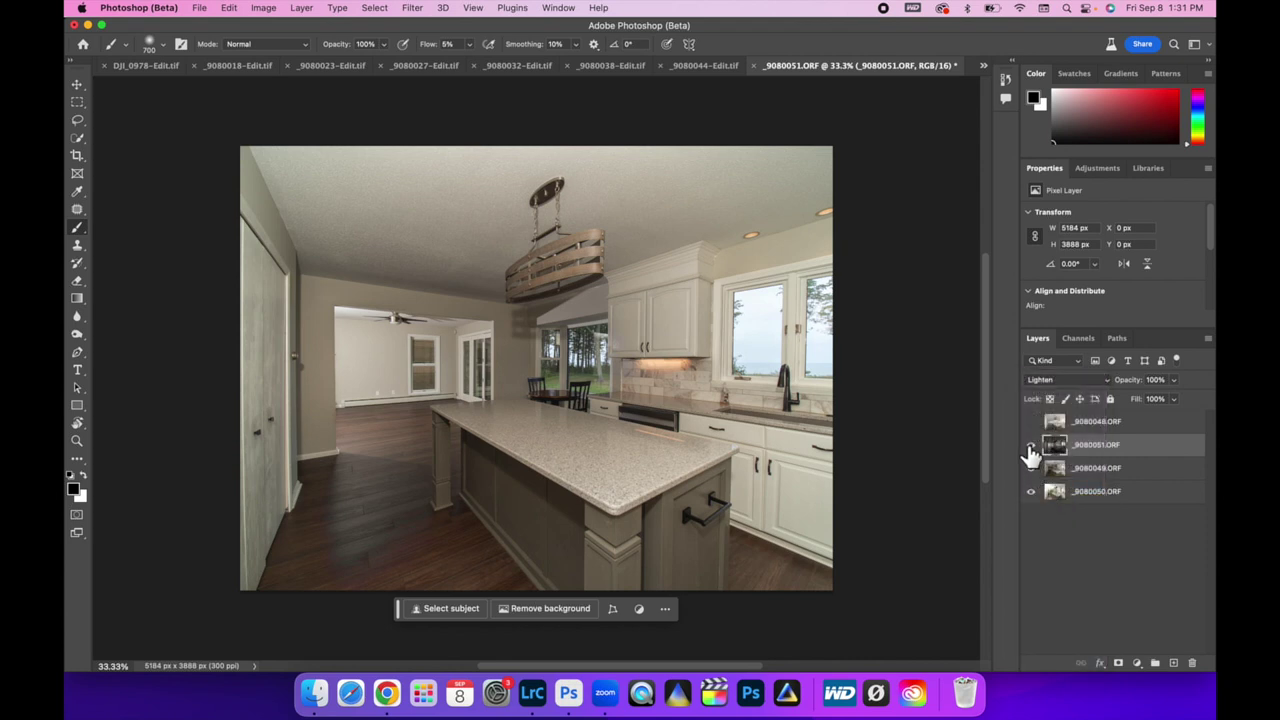
pyautogui.click(1030, 446)
pyautogui.click(1030, 446)
pyautogui.click(1030, 447)
pyautogui.click(1030, 447)
# - Add a white mask to _9080051, set a 500 px brush, and move _9080050 above it
pyautogui.click(1118, 664)
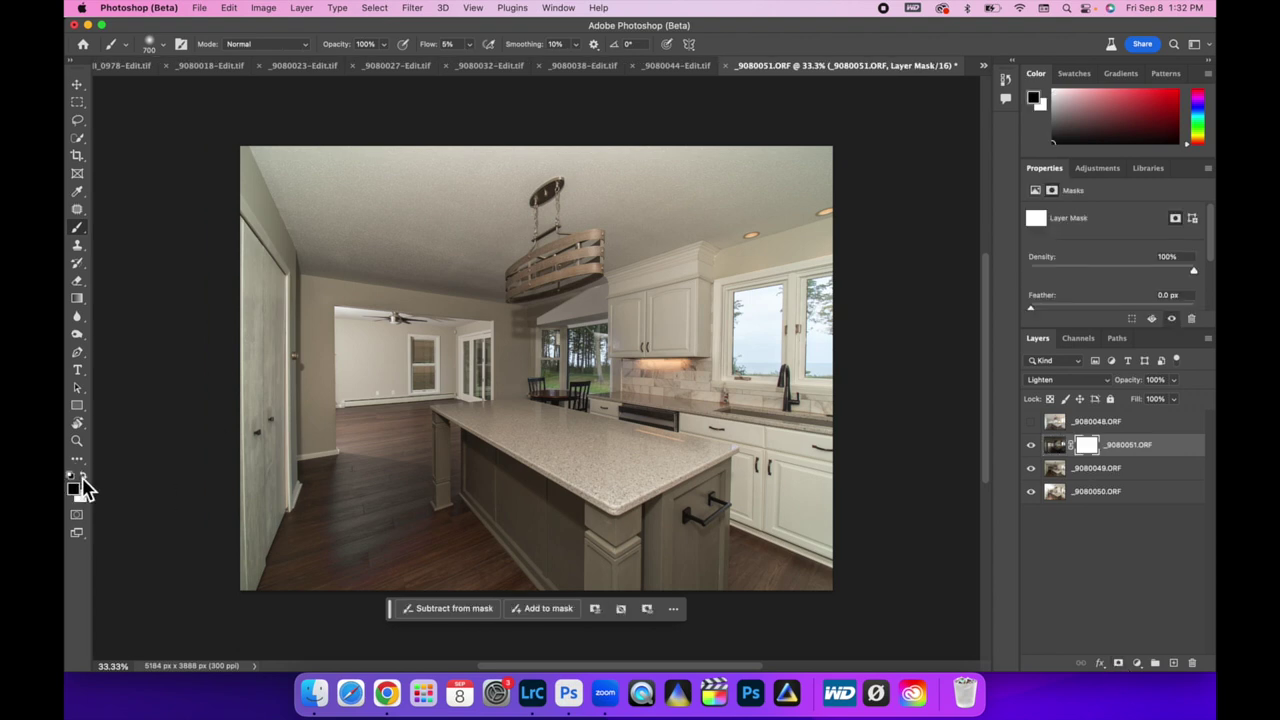
pyautogui.press('[')
pyautogui.press('[')
pyautogui.press('[')
pyautogui.press('[')
pyautogui.press('p')
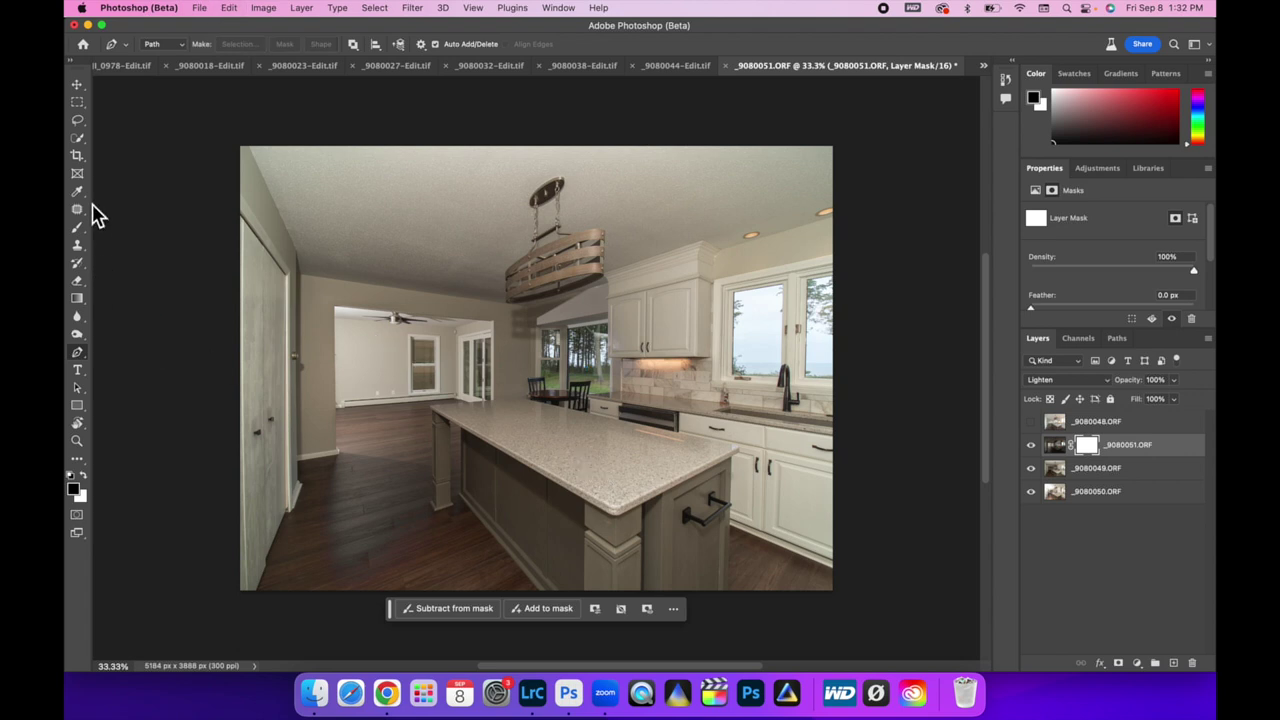
pyautogui.click(78, 231)
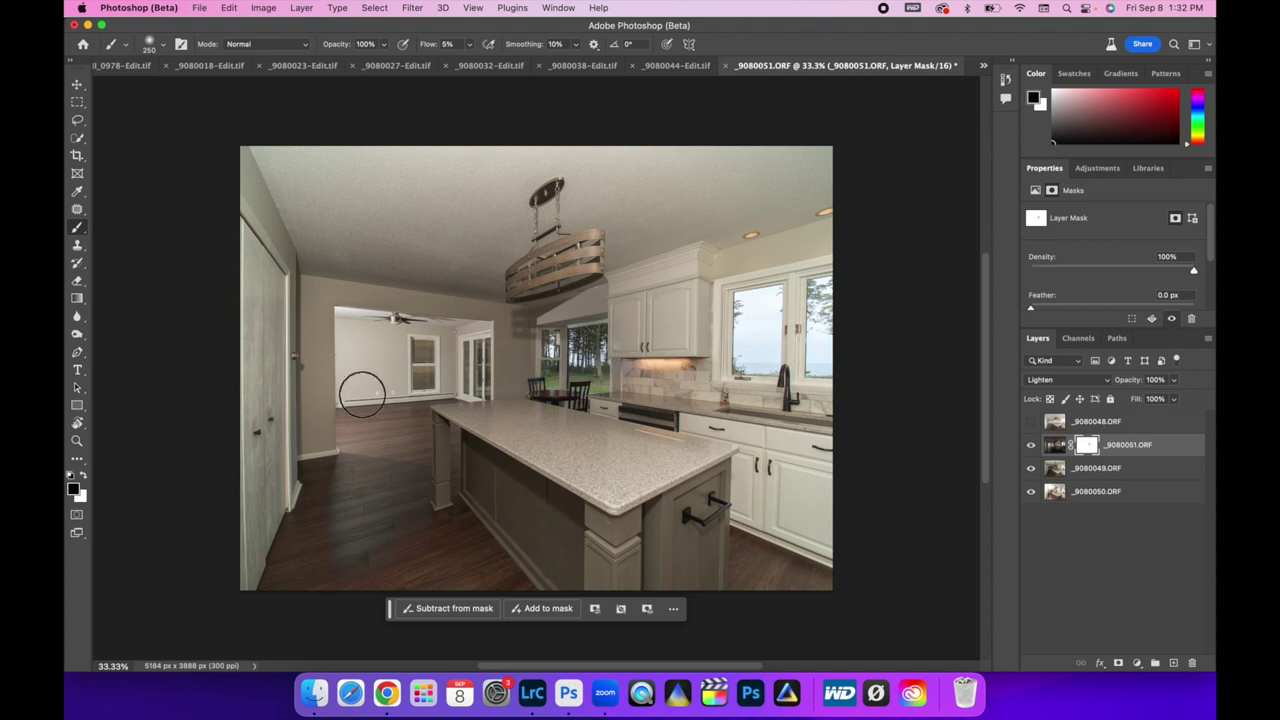
pyautogui.press(']')
pyautogui.press(']')
pyautogui.press(']')
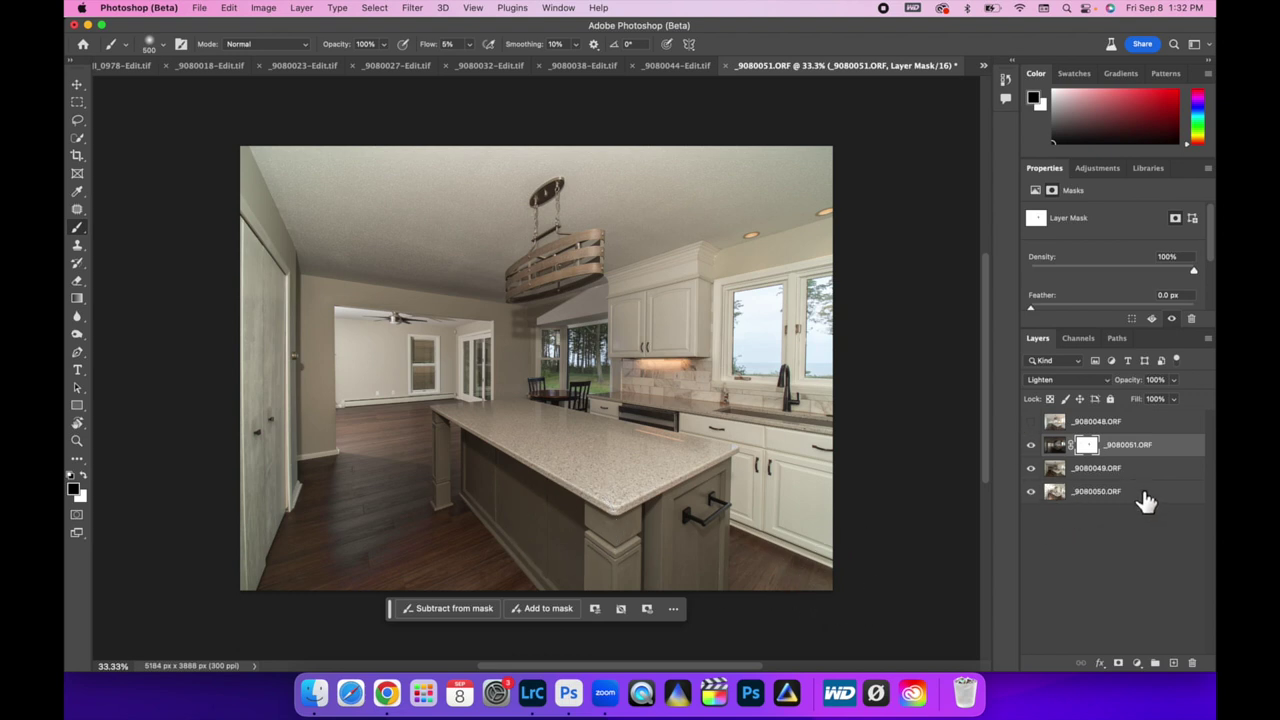
pyautogui.moveTo(1128, 446); pyautogui.dragTo(1128, 447)
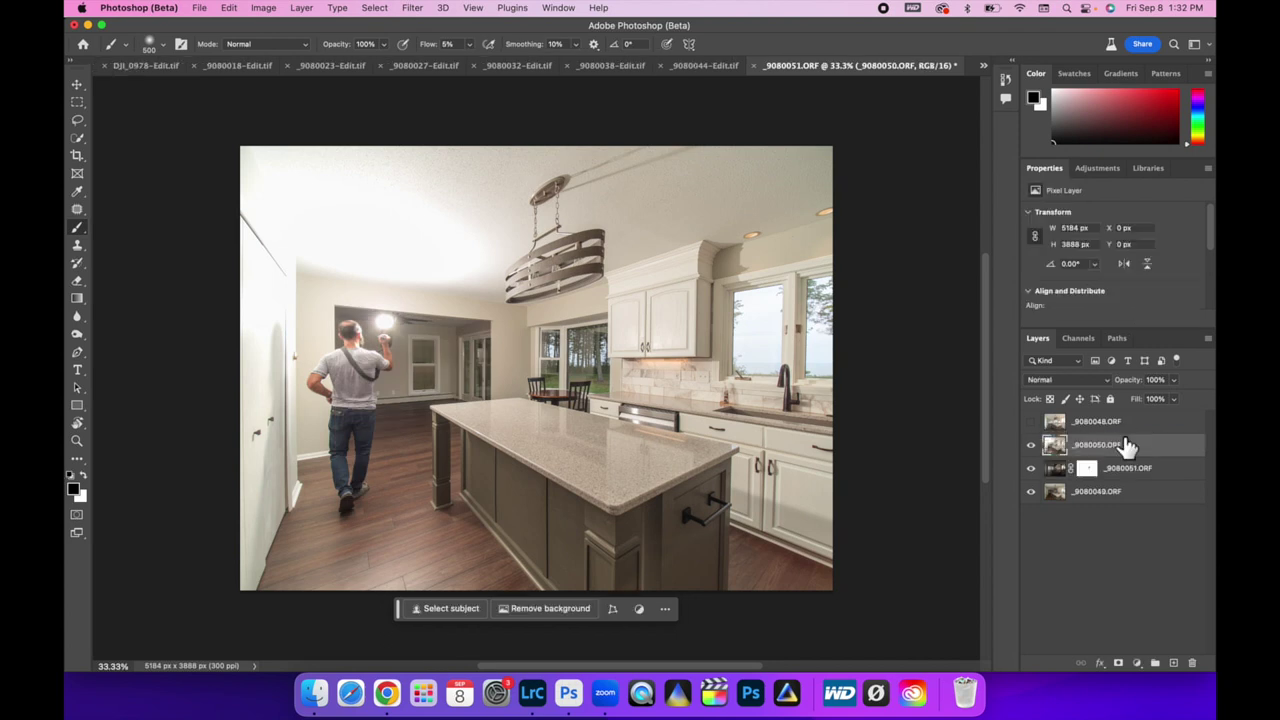
# - Give _9080050 a black mask and paint white over the window behind the chairs with a 250 px brush
pyautogui.click(1118, 664)
pyautogui.press('super+i')
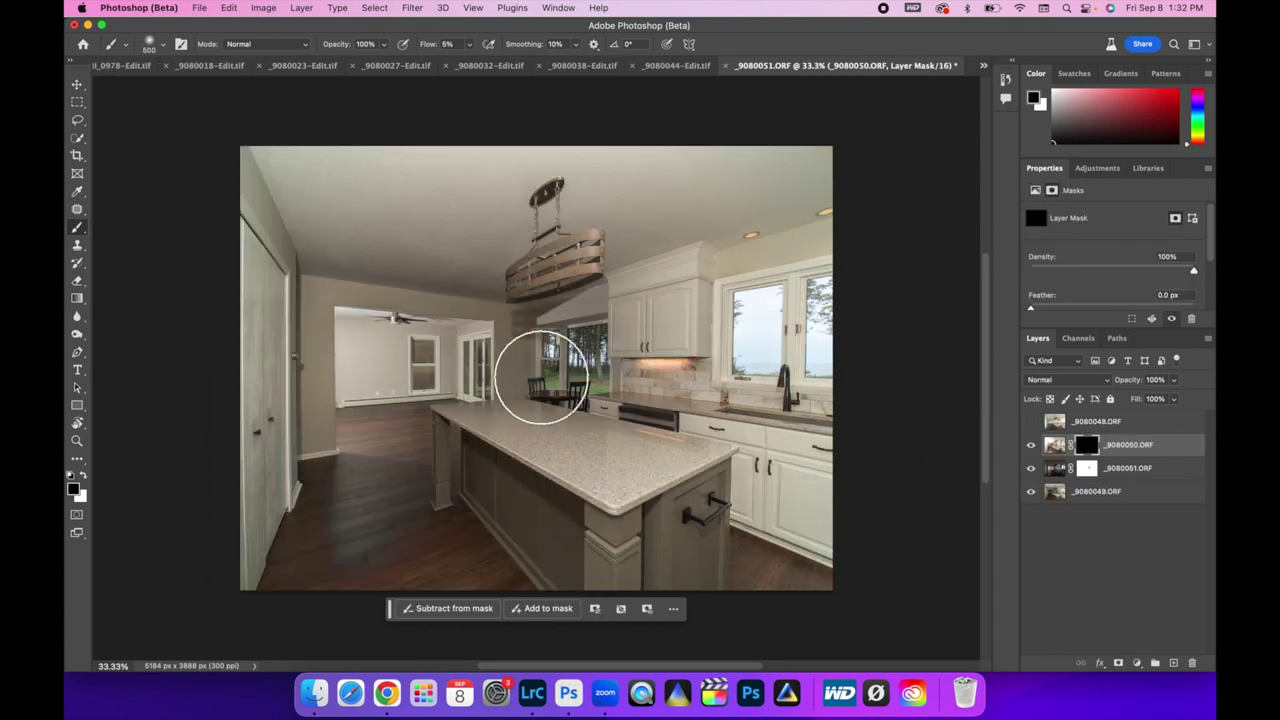
pyautogui.click(83, 478)
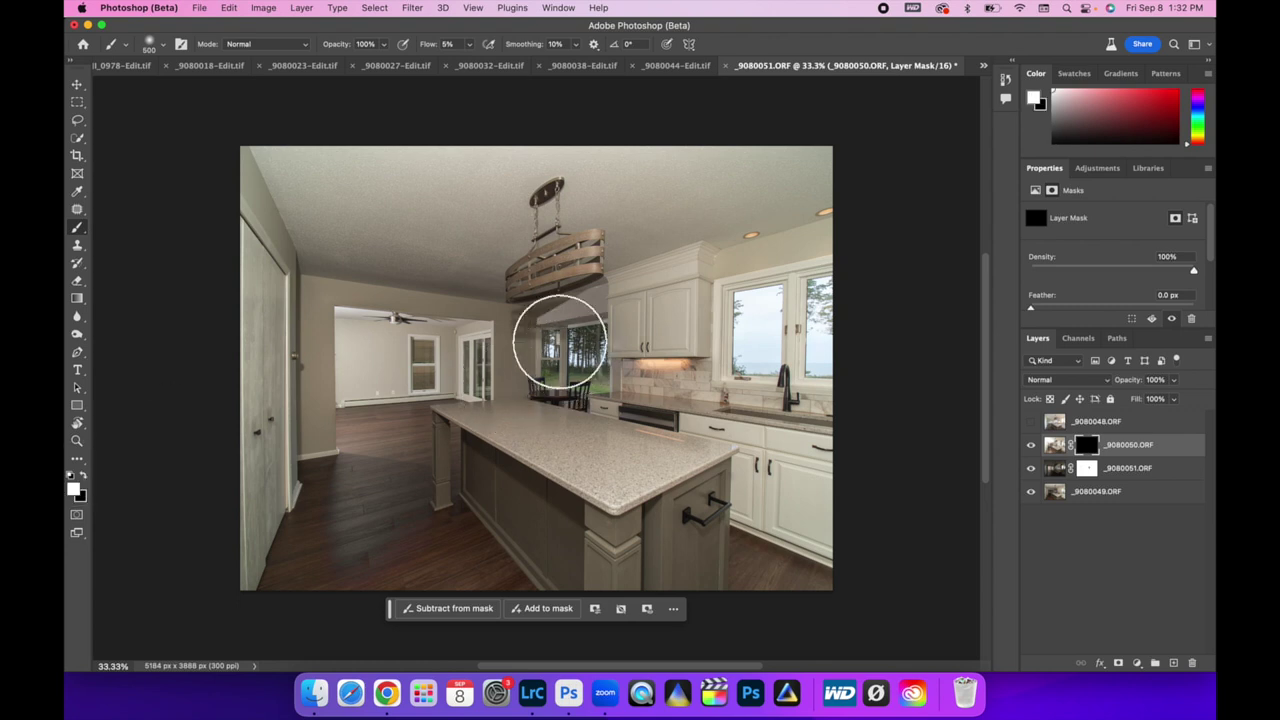
pyautogui.moveTo(560, 340)
pyautogui.mouseDown()
pyautogui.moveTo(552, 380)
pyautogui.moveTo(509, 333)
pyautogui.moveTo(531, 307)
pyautogui.moveTo(515, 322)
pyautogui.moveTo(529, 335)
pyautogui.moveTo(513, 298)
pyautogui.moveTo(524, 363)
pyautogui.moveTo(573, 291)
pyautogui.moveTo(532, 321)
pyautogui.moveTo(600, 275)
pyautogui.moveTo(586, 350)
pyautogui.moveTo(527, 404)
pyautogui.moveTo(543, 378)
pyautogui.moveTo(528, 367)
pyautogui.moveTo(591, 342)
pyautogui.moveTo(559, 379)
pyautogui.moveTo(599, 334)
pyautogui.moveTo(604, 419)
pyautogui.moveTo(599, 363)
pyautogui.moveTo(563, 350)
pyautogui.moveTo(551, 404)
pyautogui.moveTo(525, 331)
pyautogui.moveTo(531, 372)
pyautogui.moveTo(521, 328)
pyautogui.moveTo(498, 354)
pyautogui.moveTo(549, 334)
pyautogui.moveTo(519, 307)
pyautogui.moveTo(558, 300)
pyautogui.moveTo(511, 315)
pyautogui.moveTo(580, 313)
pyautogui.moveTo(538, 300)
pyautogui.moveTo(611, 273)
pyautogui.moveTo(551, 323)
pyautogui.moveTo(605, 270)
pyautogui.moveTo(567, 321)
pyautogui.moveTo(585, 284)
pyautogui.moveTo(542, 321)
pyautogui.moveTo(581, 334)
pyautogui.moveTo(536, 294)
pyautogui.moveTo(584, 329)
pyautogui.moveTo(609, 270)
pyautogui.moveTo(485, 313)
pyautogui.moveTo(532, 289)
pyautogui.moveTo(439, 260)
pyautogui.moveTo(459, 303)
pyautogui.moveTo(484, 258)
pyautogui.moveTo(630, 375)
pyautogui.mouseUp()
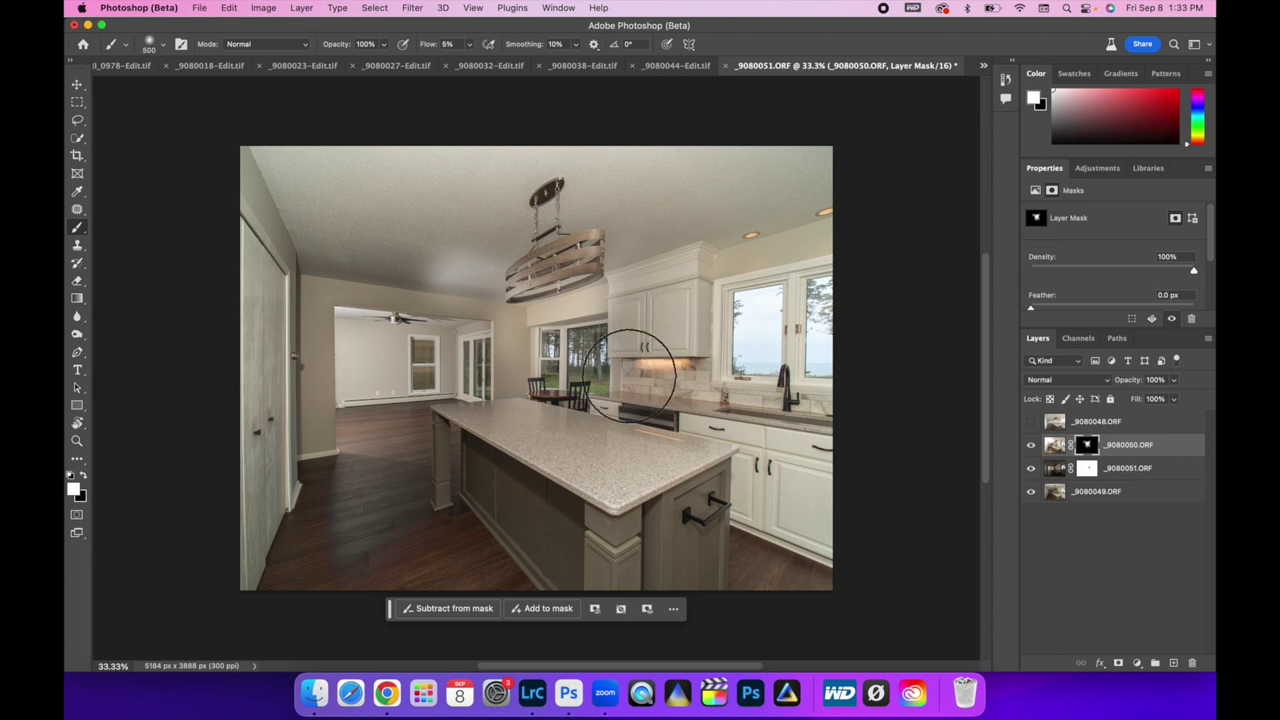
pyautogui.press('super+BackSpace')
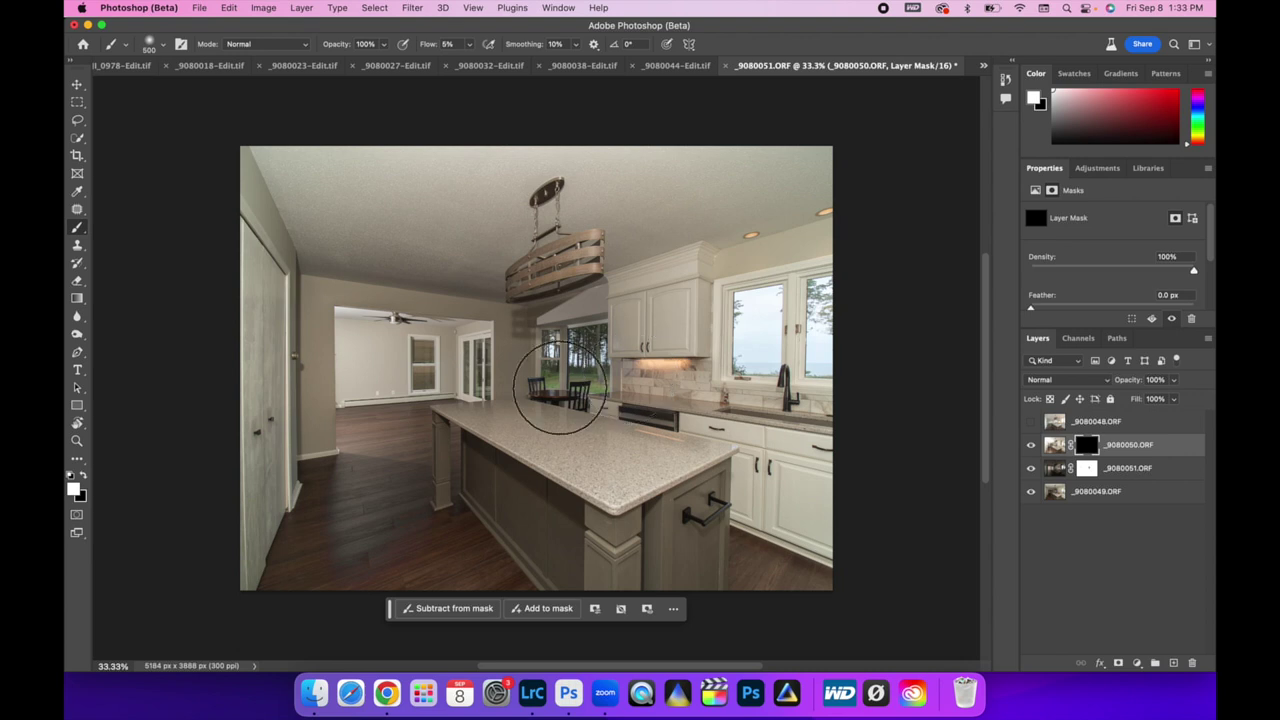
pyautogui.press('[')
pyautogui.press('[')
pyautogui.press('[')
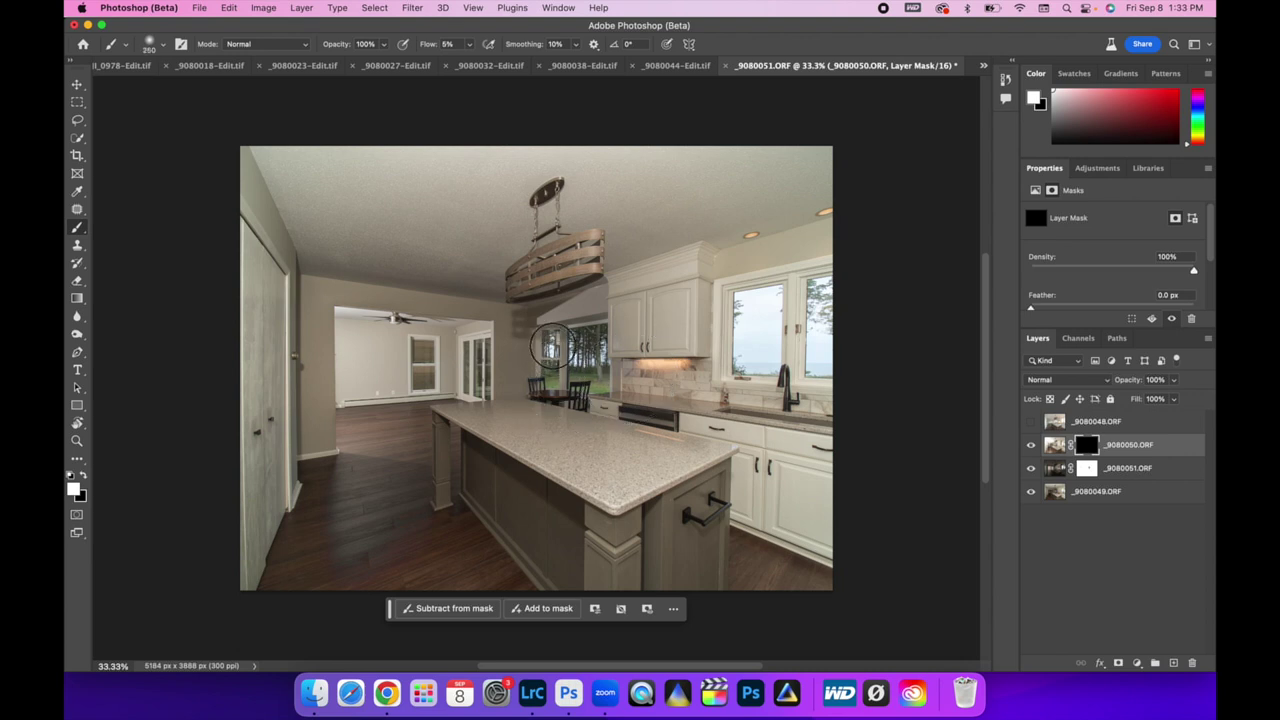
pyautogui.moveTo(558, 333)
pyautogui.mouseDown()
pyautogui.moveTo(561, 363)
pyautogui.moveTo(592, 350)
pyautogui.moveTo(584, 364)
pyautogui.moveTo(626, 392)
pyautogui.mouseUp()
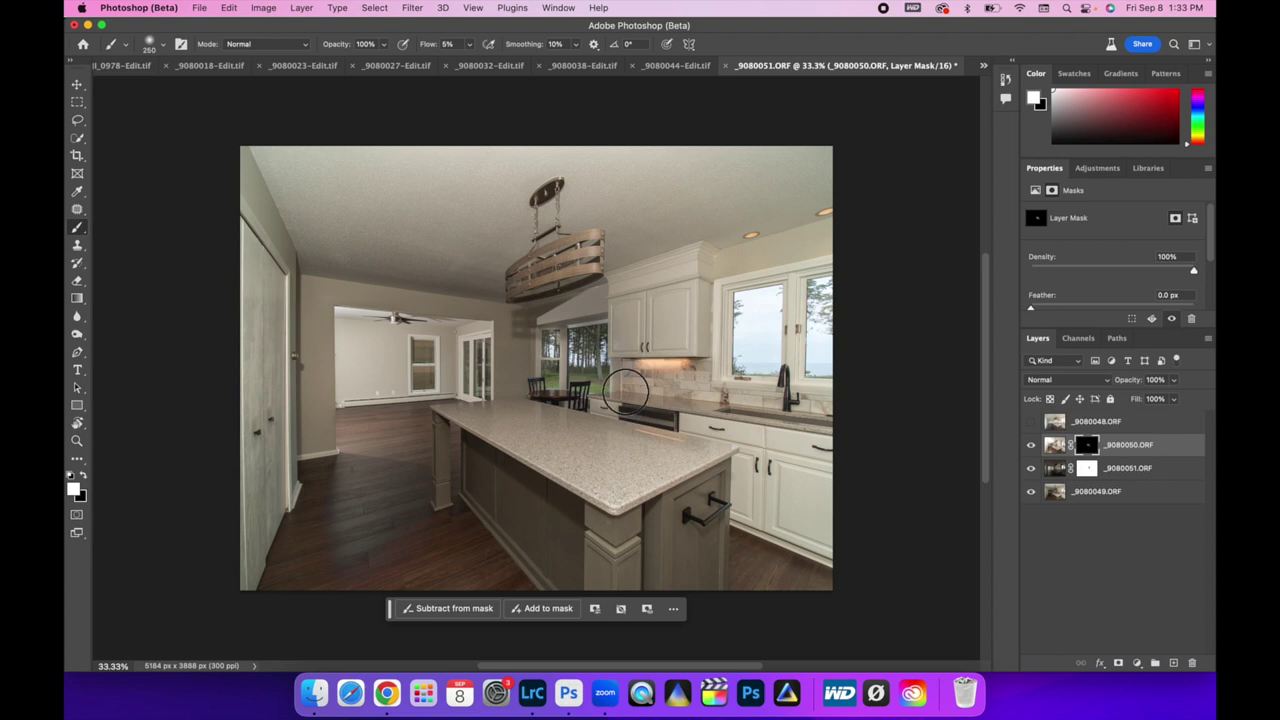
# - Show and select the top _9080048 layer, add a mask, and set a 500 px brush
pyautogui.click(1031, 422)
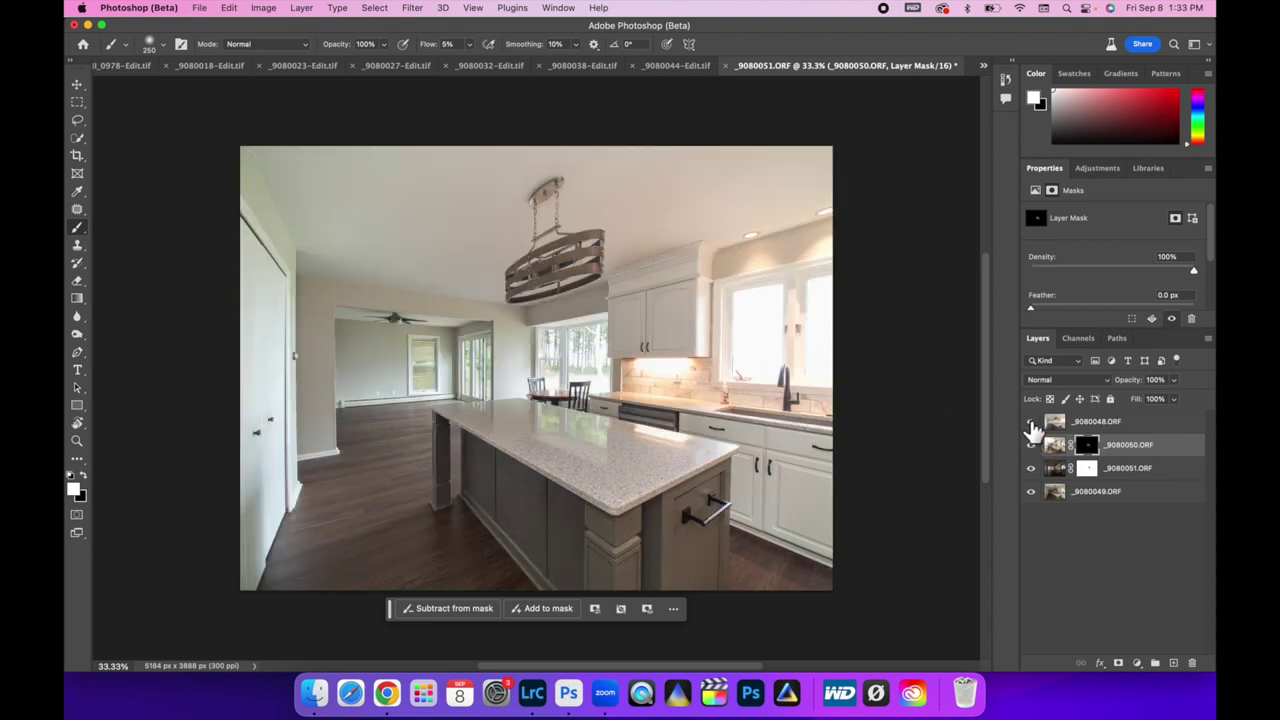
pyautogui.click(1135, 428)
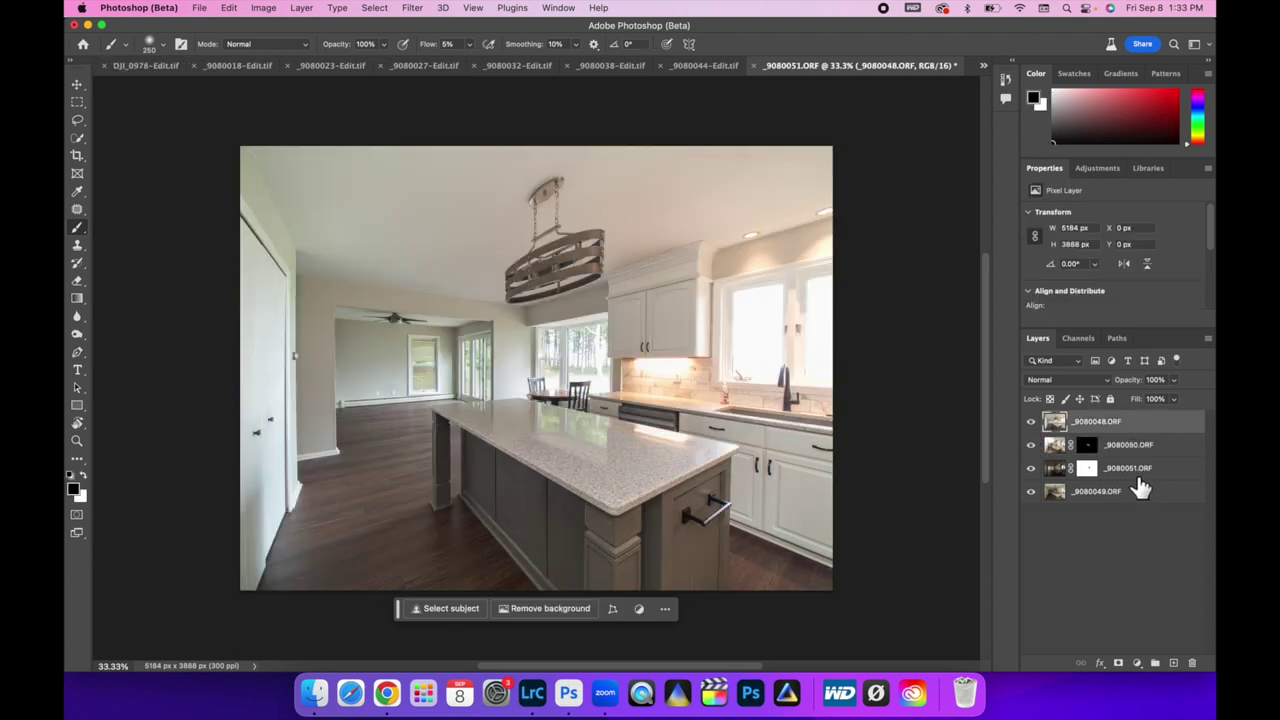
pyautogui.click(1117, 664)
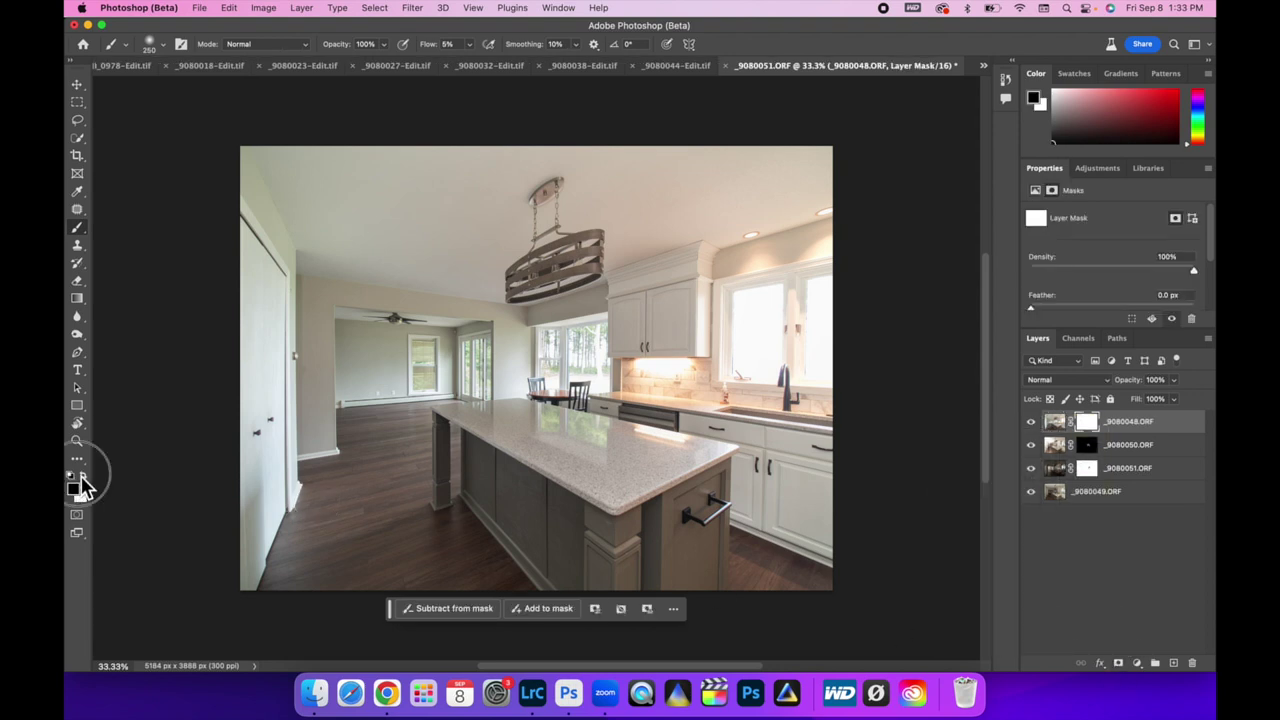
pyautogui.press(']')
pyautogui.press(']')
pyautogui.press(']')
pyautogui.press(']')
pyautogui.press(']')
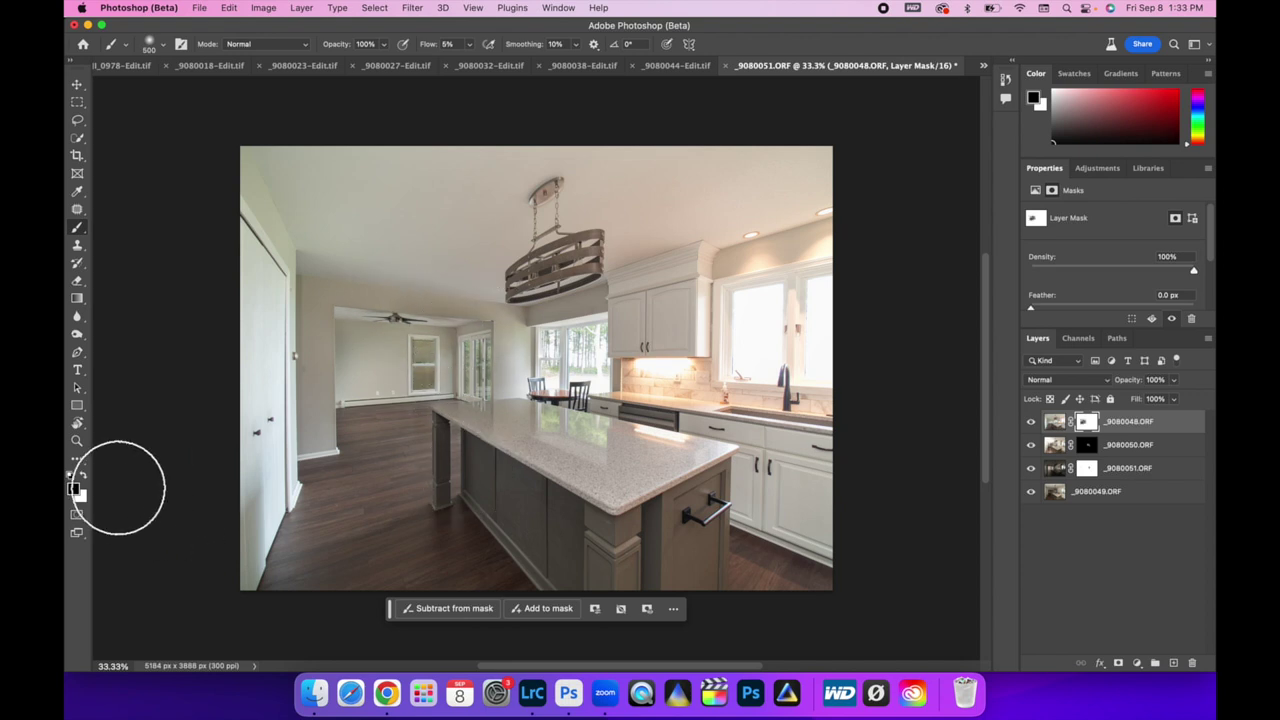
# - Paint the _9080048 mask around the doorway, windows, chairs and chandelier
pyautogui.click(83, 476)
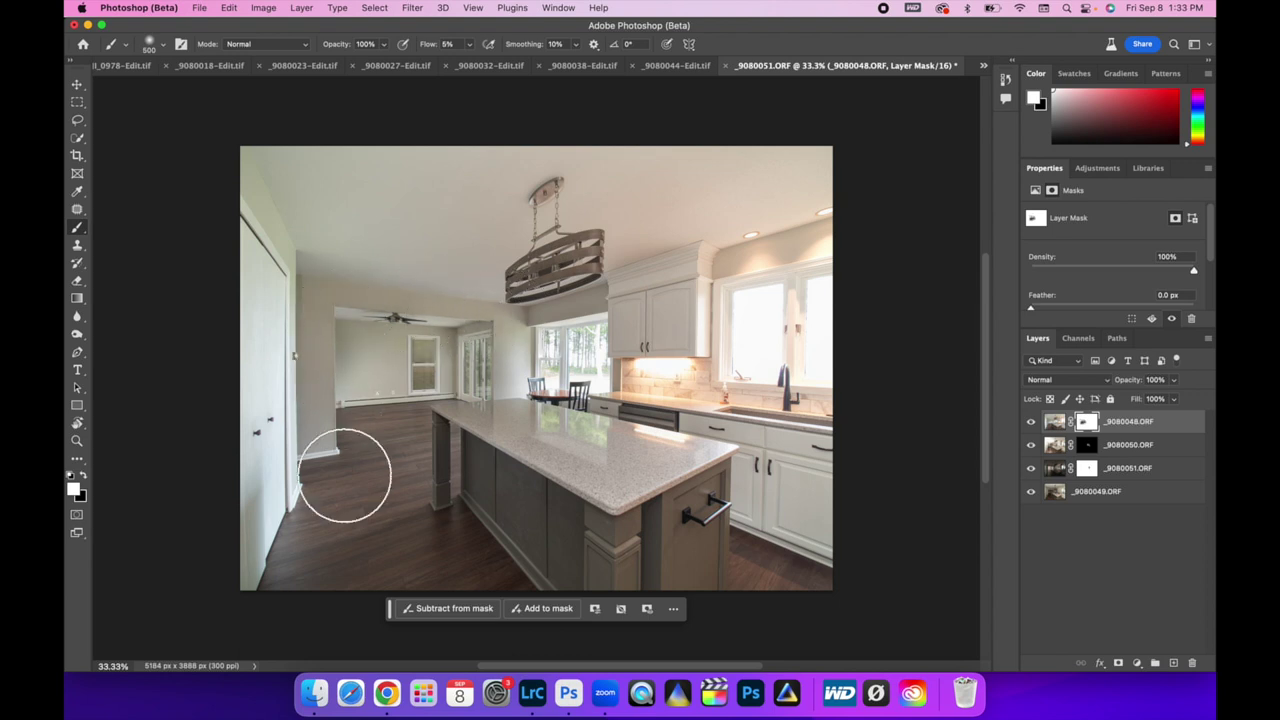
pyautogui.click(86, 477)
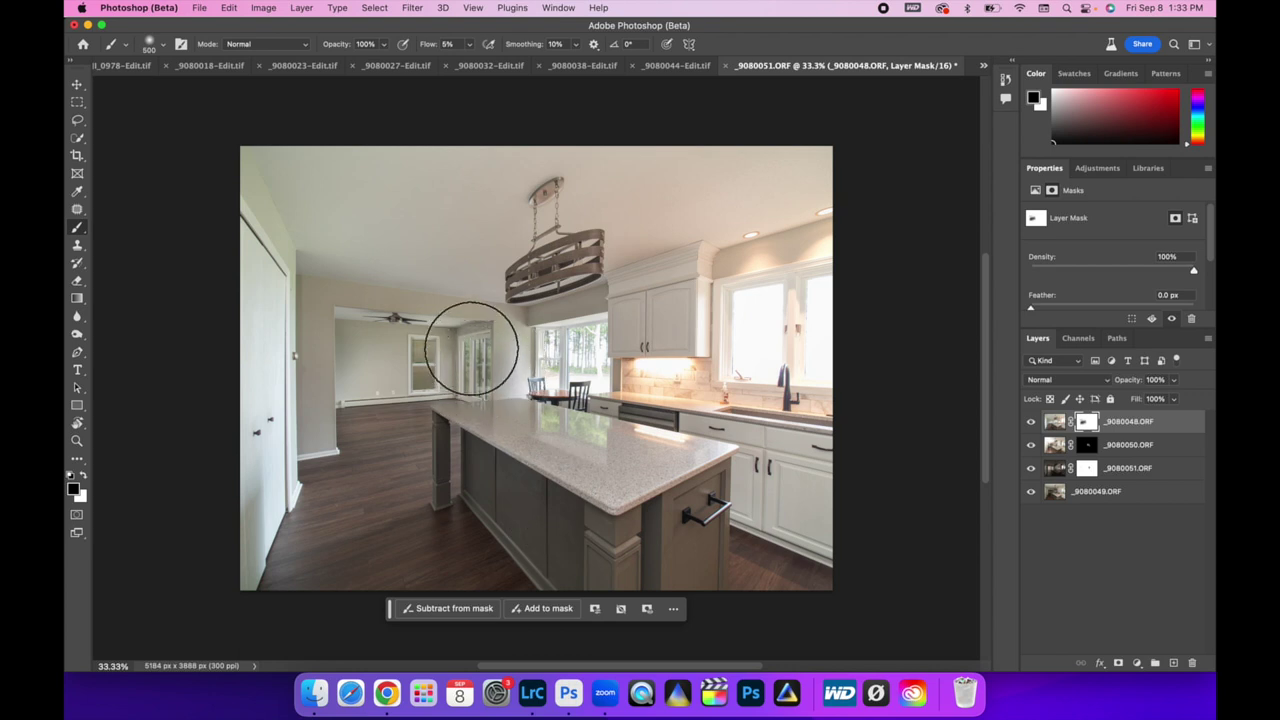
pyautogui.moveTo(471, 348)
pyautogui.mouseDown()
pyautogui.moveTo(474, 380)
pyautogui.moveTo(449, 344)
pyautogui.moveTo(475, 406)
pyautogui.moveTo(527, 343)
pyautogui.moveTo(524, 378)
pyautogui.moveTo(557, 371)
pyautogui.mouseUp()
pyautogui.moveTo(542, 349)
pyautogui.mouseDown()
pyautogui.moveTo(549, 397)
pyautogui.moveTo(601, 377)
pyautogui.moveTo(589, 399)
pyautogui.moveTo(601, 399)
pyautogui.moveTo(605, 374)
pyautogui.moveTo(605, 403)
pyautogui.moveTo(594, 320)
pyautogui.moveTo(603, 405)
pyautogui.moveTo(591, 329)
pyautogui.moveTo(540, 387)
pyautogui.moveTo(660, 410)
pyautogui.moveTo(840, 300)
pyautogui.moveTo(693, 311)
pyautogui.moveTo(700, 383)
pyautogui.moveTo(835, 343)
pyautogui.moveTo(626, 383)
pyautogui.moveTo(710, 360)
pyautogui.moveTo(629, 341)
pyautogui.moveTo(852, 332)
pyautogui.moveTo(767, 310)
pyautogui.moveTo(604, 402)
pyautogui.moveTo(645, 438)
pyautogui.moveTo(705, 440)
pyautogui.moveTo(659, 427)
pyautogui.moveTo(669, 417)
pyautogui.moveTo(745, 445)
pyautogui.moveTo(842, 446)
pyautogui.moveTo(763, 503)
pyautogui.moveTo(769, 580)
pyautogui.moveTo(776, 508)
pyautogui.moveTo(734, 577)
pyautogui.moveTo(779, 564)
pyautogui.moveTo(754, 571)
pyautogui.moveTo(838, 578)
pyautogui.moveTo(723, 550)
pyautogui.moveTo(751, 562)
pyautogui.moveTo(730, 556)
pyautogui.moveTo(696, 397)
pyautogui.moveTo(747, 382)
pyautogui.moveTo(794, 330)
pyautogui.moveTo(732, 290)
pyautogui.moveTo(771, 349)
pyautogui.moveTo(791, 255)
pyautogui.moveTo(733, 253)
pyautogui.moveTo(787, 278)
pyautogui.moveTo(769, 206)
pyautogui.moveTo(796, 260)
pyautogui.moveTo(840, 205)
pyautogui.moveTo(811, 255)
pyautogui.moveTo(886, 304)
pyautogui.moveTo(801, 316)
pyautogui.moveTo(857, 319)
pyautogui.moveTo(800, 278)
pyautogui.moveTo(752, 341)
pyautogui.moveTo(792, 303)
pyautogui.moveTo(739, 307)
pyautogui.moveTo(771, 385)
pyautogui.moveTo(874, 368)
pyautogui.moveTo(780, 364)
pyautogui.moveTo(823, 380)
pyautogui.moveTo(769, 356)
pyautogui.moveTo(841, 335)
pyautogui.moveTo(841, 317)
pyautogui.moveTo(826, 326)
pyautogui.moveTo(851, 325)
pyautogui.moveTo(732, 314)
pyautogui.moveTo(729, 359)
pyautogui.moveTo(740, 372)
pyautogui.moveTo(829, 371)
pyautogui.moveTo(837, 394)
pyautogui.moveTo(651, 428)
pyautogui.moveTo(716, 366)
pyautogui.moveTo(649, 383)
pyautogui.moveTo(571, 343)
pyautogui.moveTo(601, 301)
pyautogui.moveTo(562, 358)
pyautogui.moveTo(663, 472)
pyautogui.moveTo(626, 449)
pyautogui.moveTo(574, 369)
pyautogui.moveTo(520, 374)
pyautogui.moveTo(566, 334)
pyautogui.moveTo(623, 366)
pyautogui.moveTo(500, 360)
pyautogui.mouseUp()
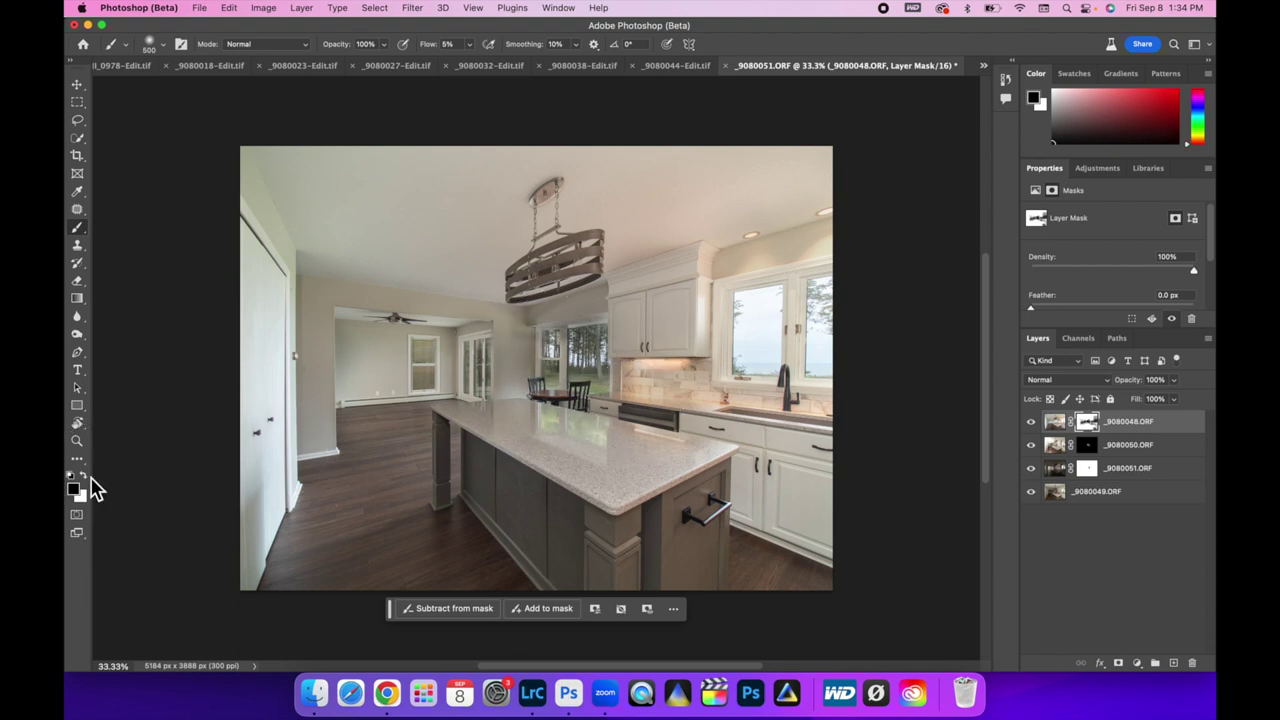
pyautogui.click(84, 477)
pyautogui.moveTo(526, 373)
pyautogui.mouseDown()
pyautogui.moveTo(511, 409)
pyautogui.moveTo(521, 340)
pyautogui.moveTo(468, 311)
pyautogui.moveTo(622, 294)
pyautogui.moveTo(504, 297)
pyautogui.moveTo(609, 283)
pyautogui.moveTo(502, 311)
pyautogui.moveTo(578, 298)
pyautogui.moveTo(529, 290)
pyautogui.moveTo(492, 346)
pyautogui.moveTo(507, 432)
pyautogui.moveTo(515, 383)
pyautogui.moveTo(496, 430)
pyautogui.moveTo(572, 411)
pyautogui.moveTo(644, 427)
pyautogui.mouseUp()
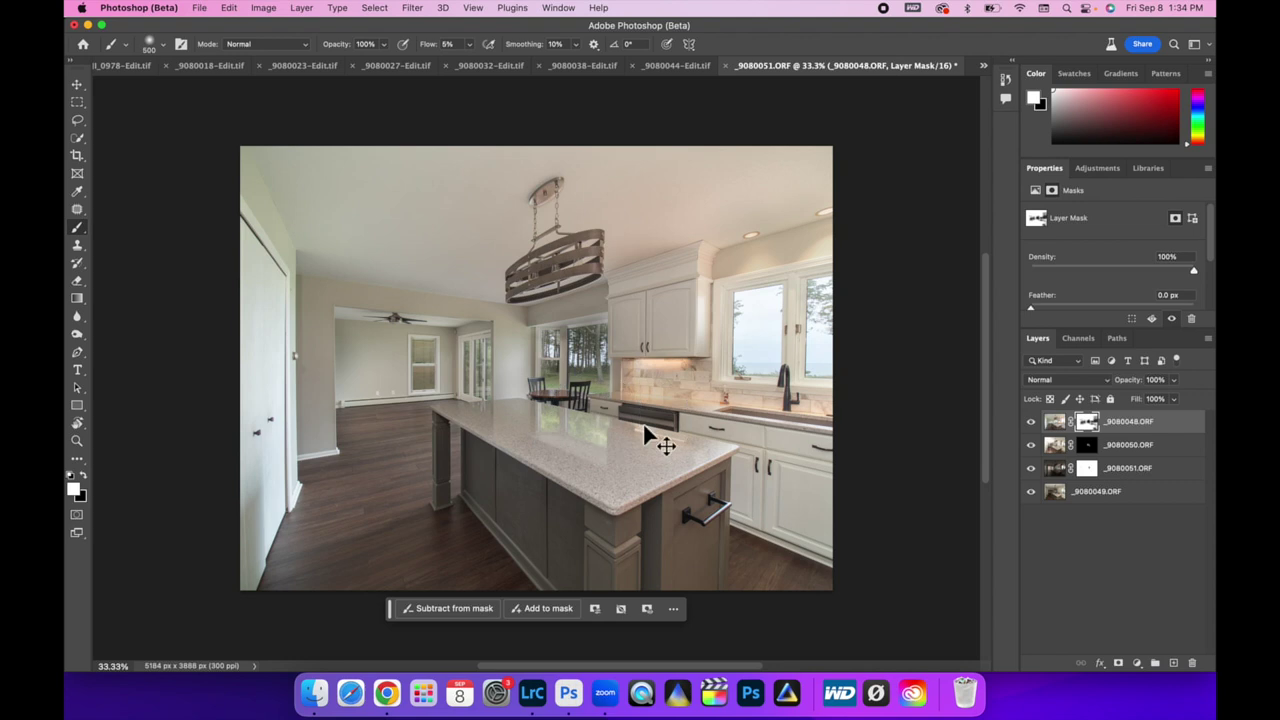
pyautogui.press('super+equal')
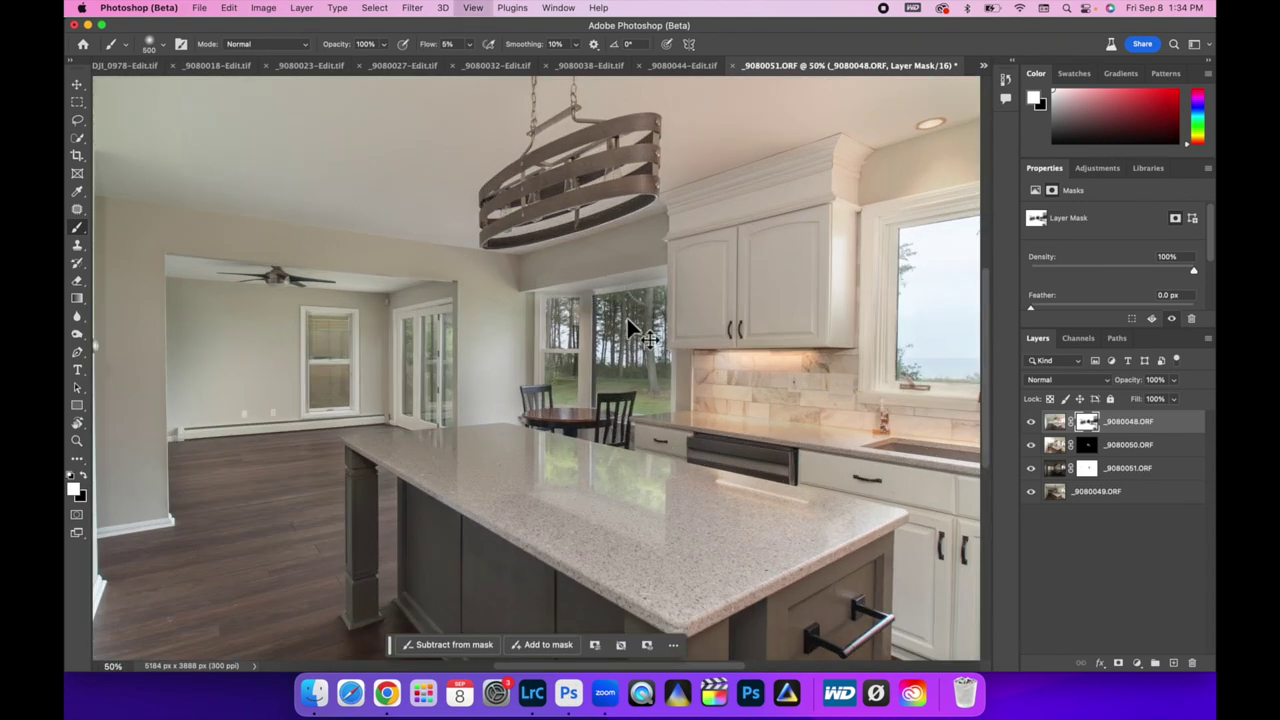
# - At 66.67% zoom, paint the _9080048 mask over the rear window to reveal the trees, with the brush at about 280
pyautogui.press('super+equal')
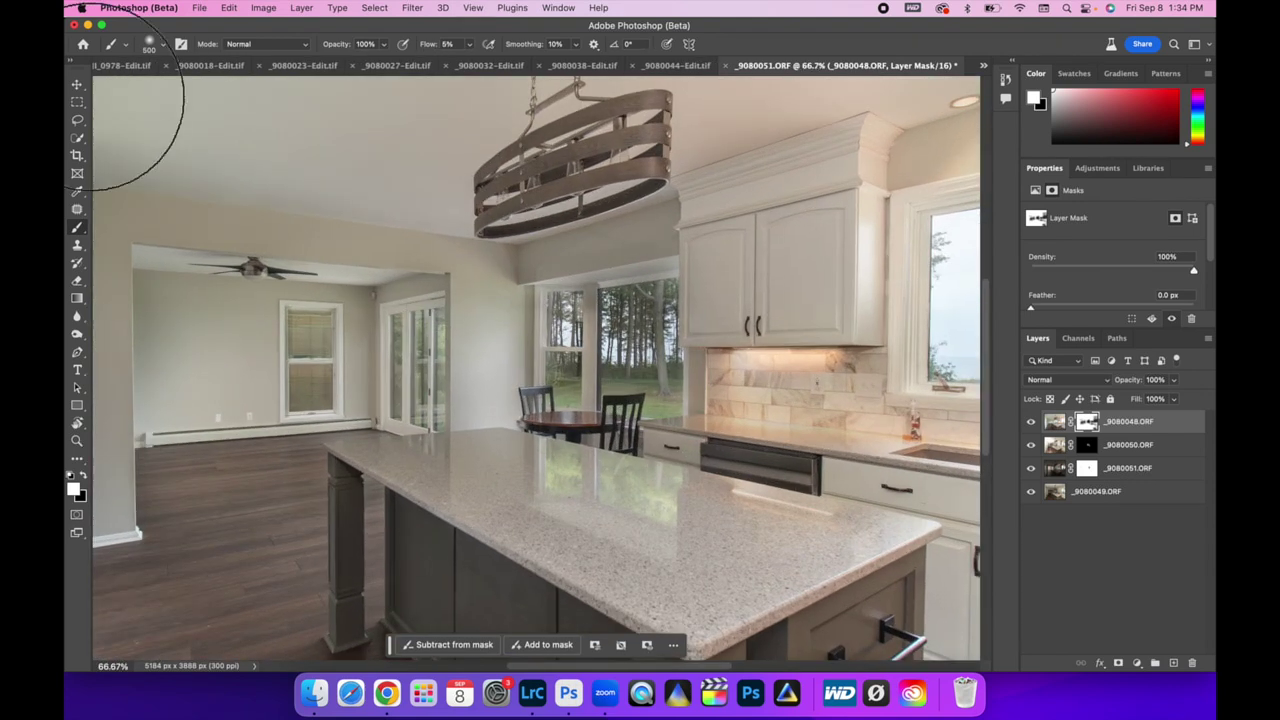
pyautogui.press('[')
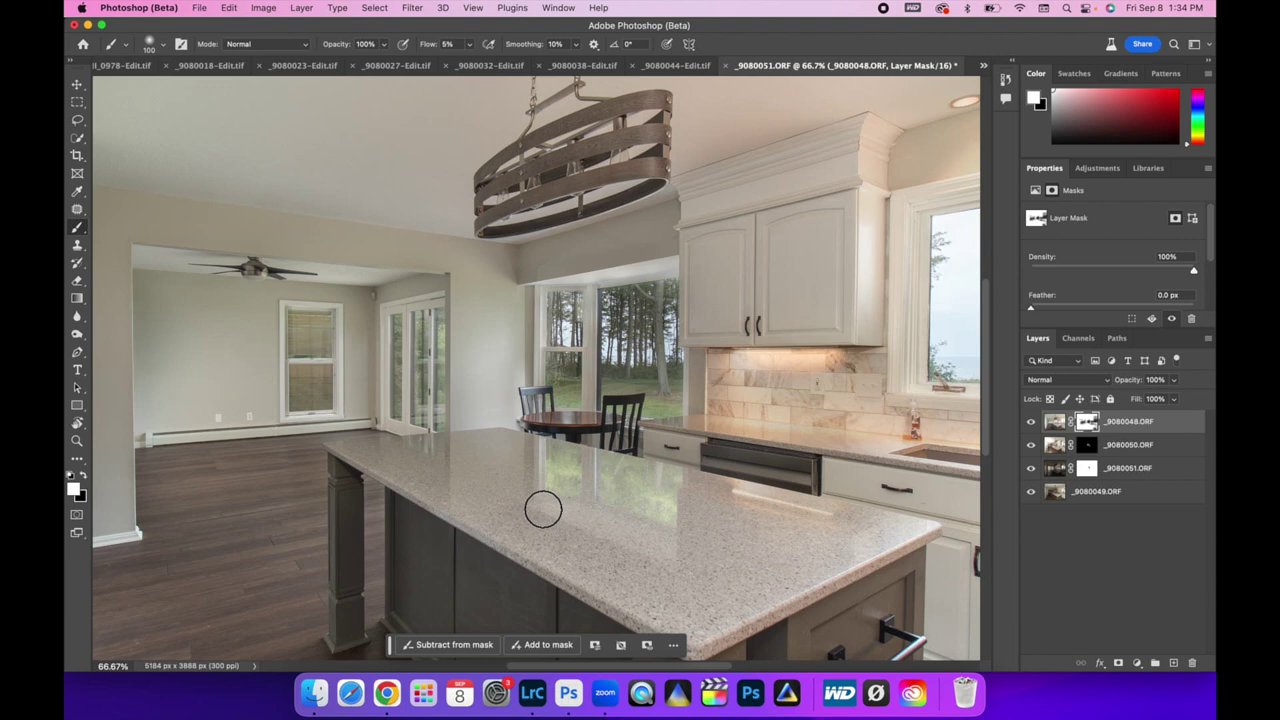
pyautogui.press(']')
pyautogui.press(']')
pyautogui.press(']')
pyautogui.press(']')
pyautogui.press(']')
pyautogui.press(']')
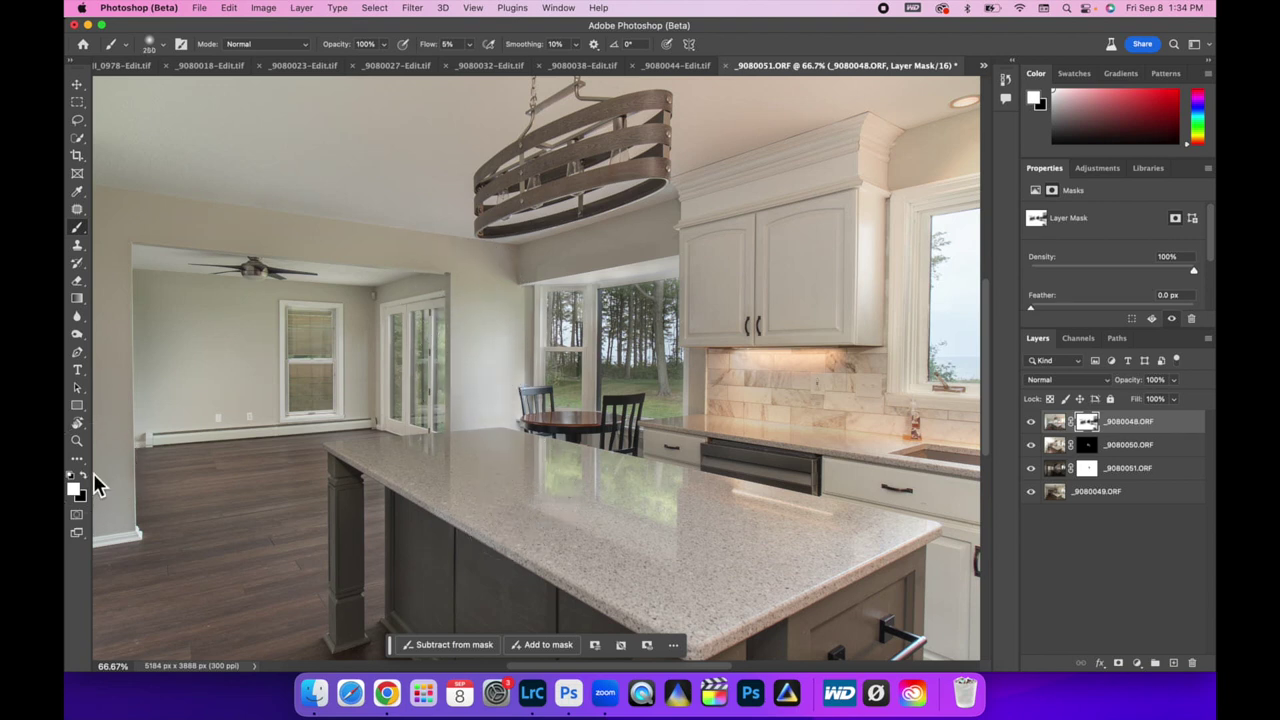
pyautogui.moveTo(643, 257)
pyautogui.mouseDown()
pyautogui.moveTo(609, 291)
pyautogui.moveTo(640, 275)
pyautogui.mouseUp()
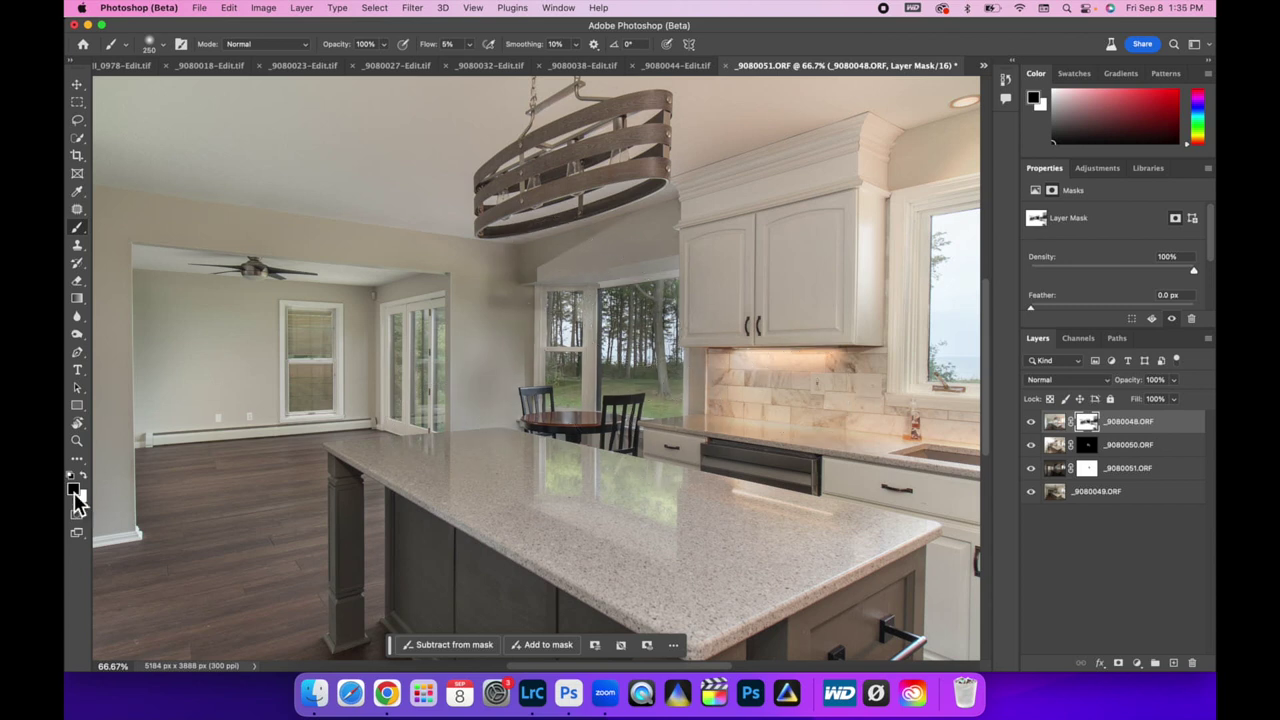
pyautogui.press(']')
pyautogui.press(']')
pyautogui.press(']')
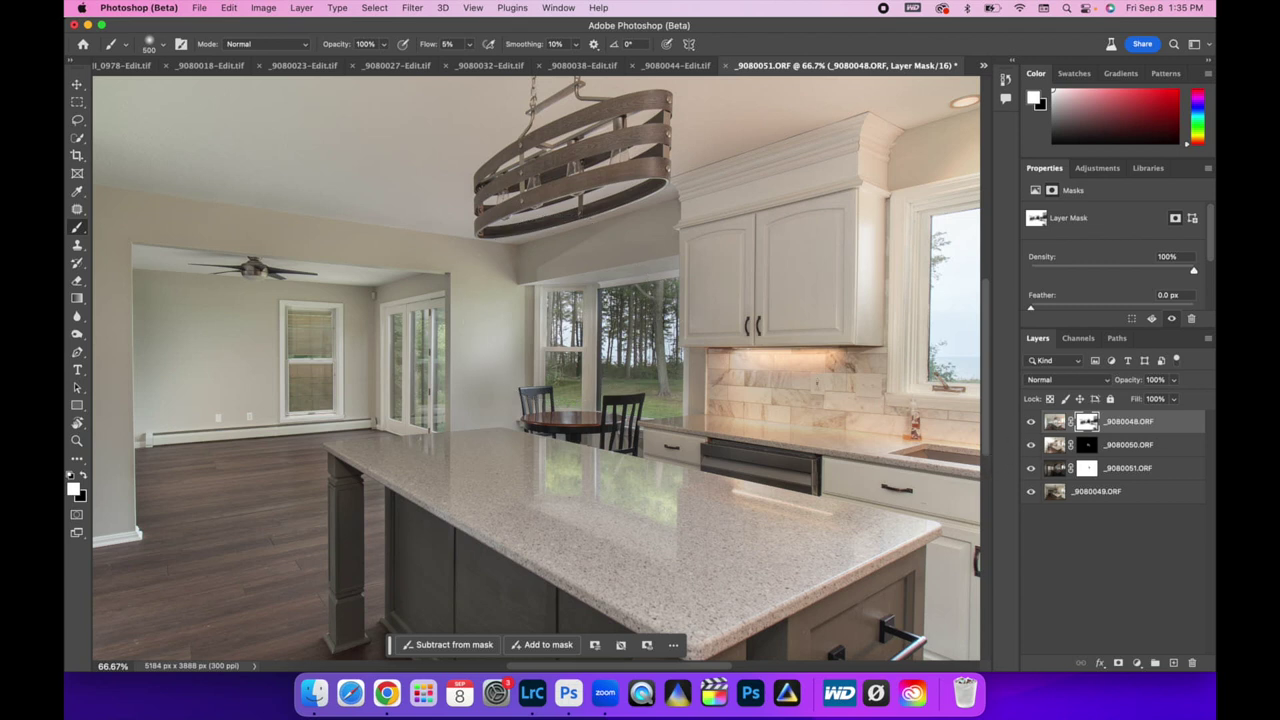
pyautogui.press('super+minus')
pyautogui.press('super+minus')
pyautogui.press('super+minus')
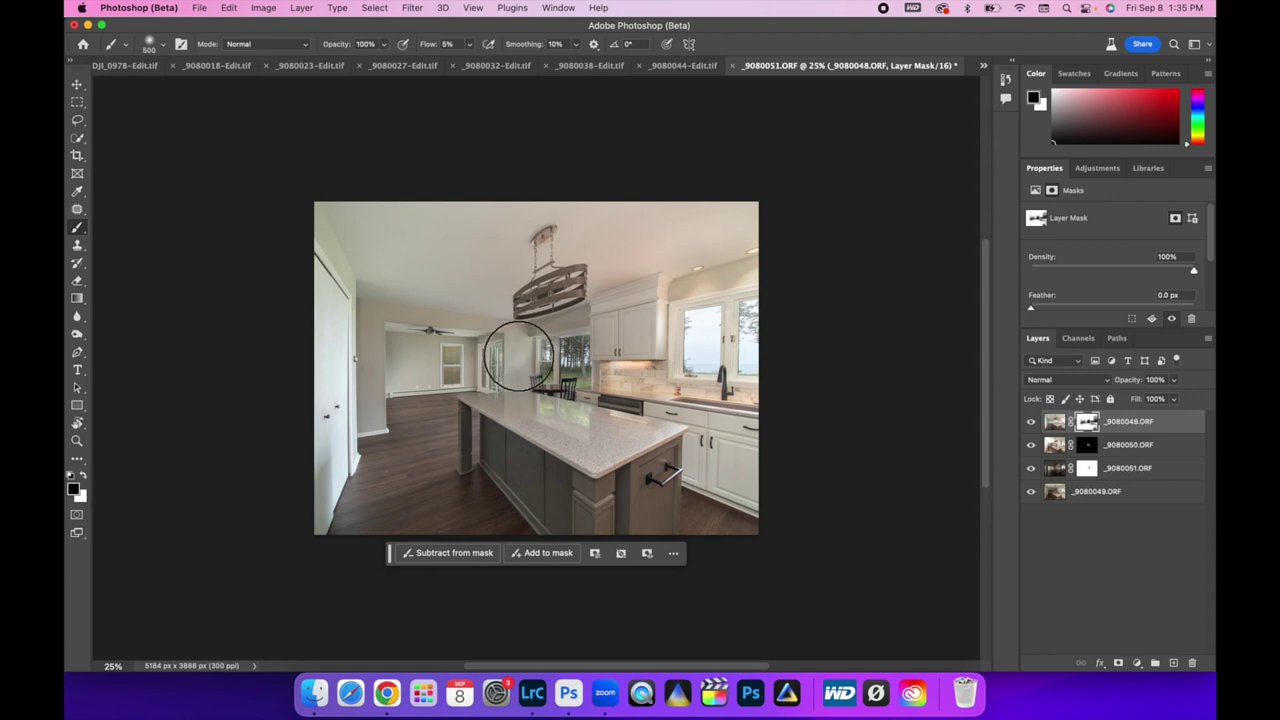
# - Paint more of the mask over the back windows, swapping so white is the painting colour
pyautogui.moveTo(518, 355); pyautogui.dragTo(520, 380)
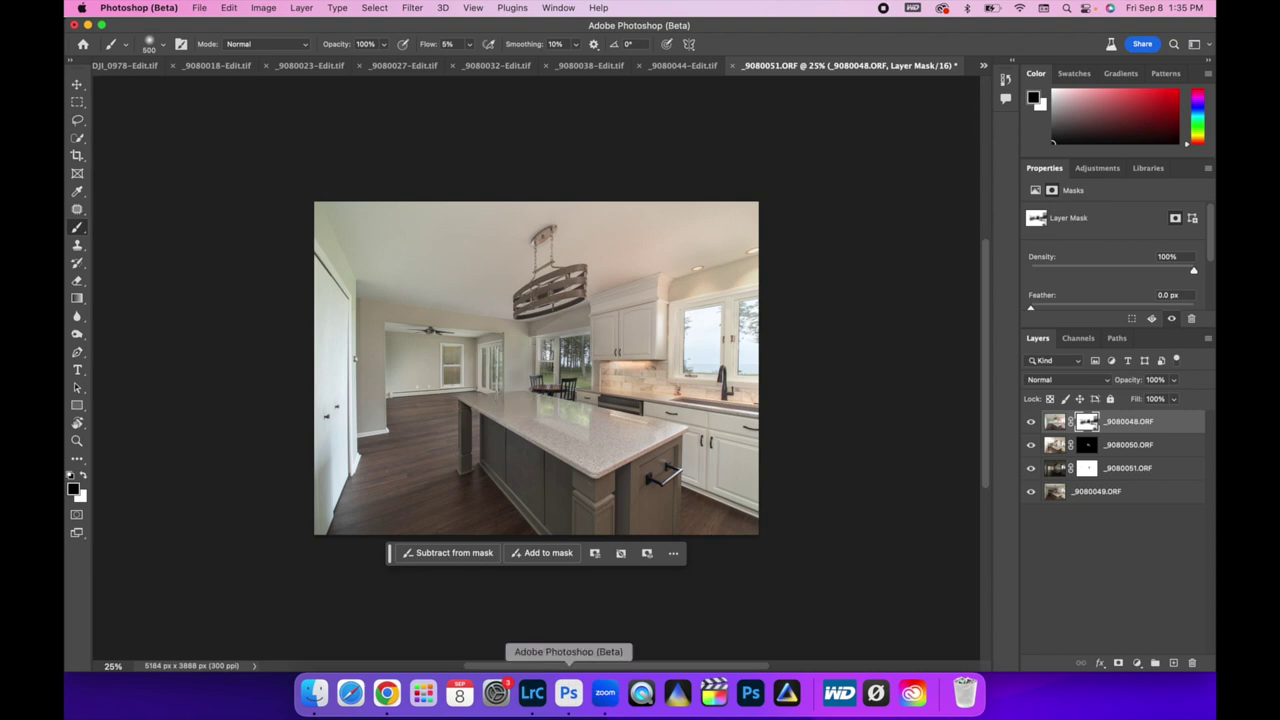
pyautogui.click(84, 476)
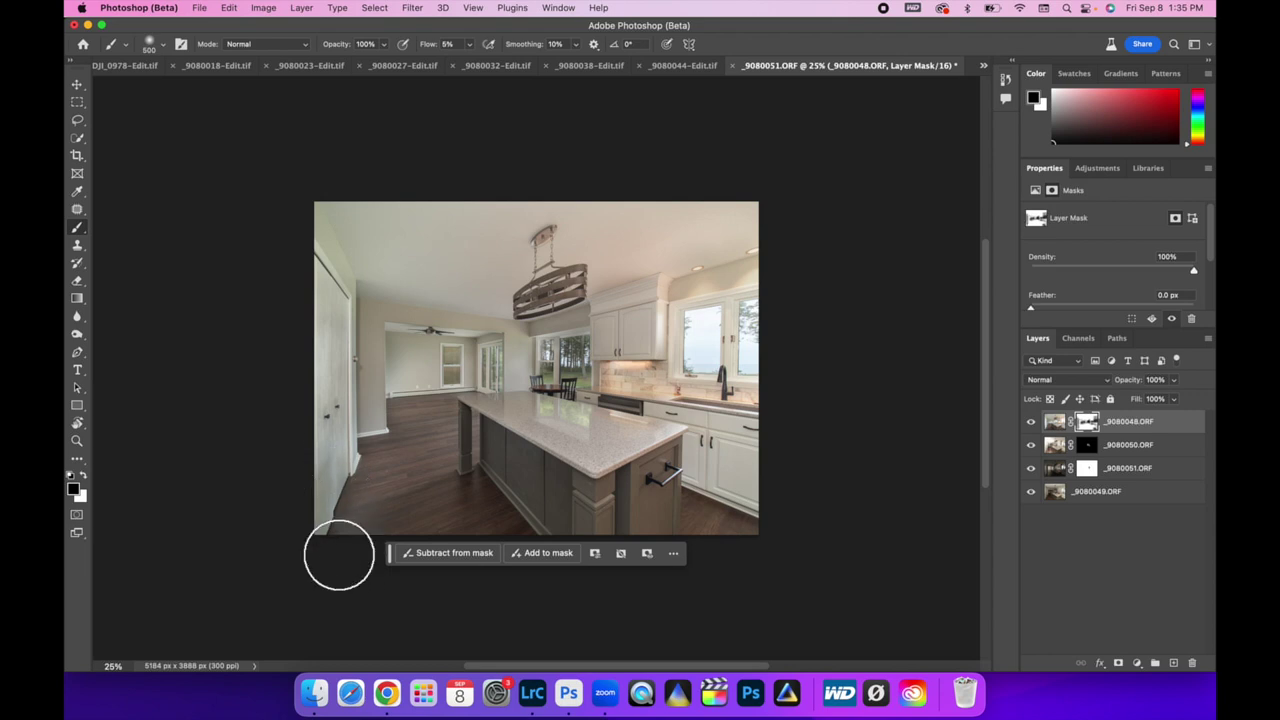
pyautogui.click(83, 476)
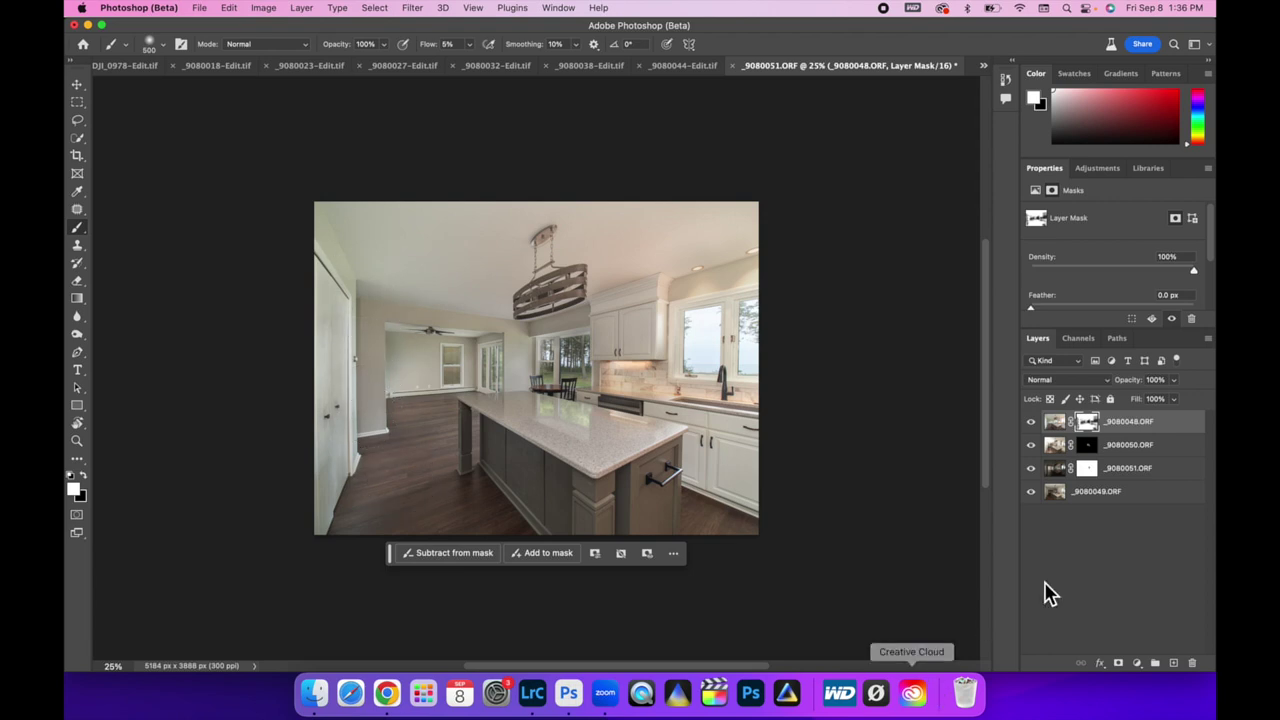
# - Set the top layer's blend mode to Luminosity and flatten the image into a single layer
pyautogui.click(1055, 425)
pyautogui.click(1104, 381)
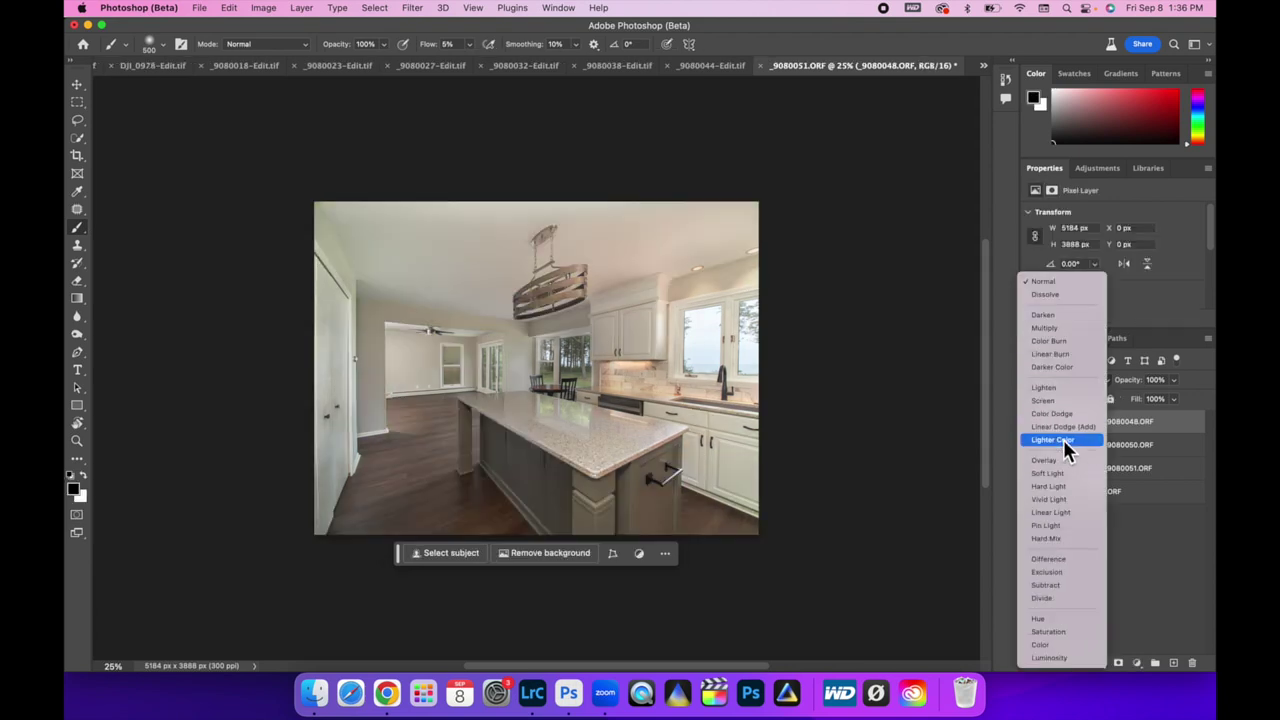
pyautogui.click(1050, 658)
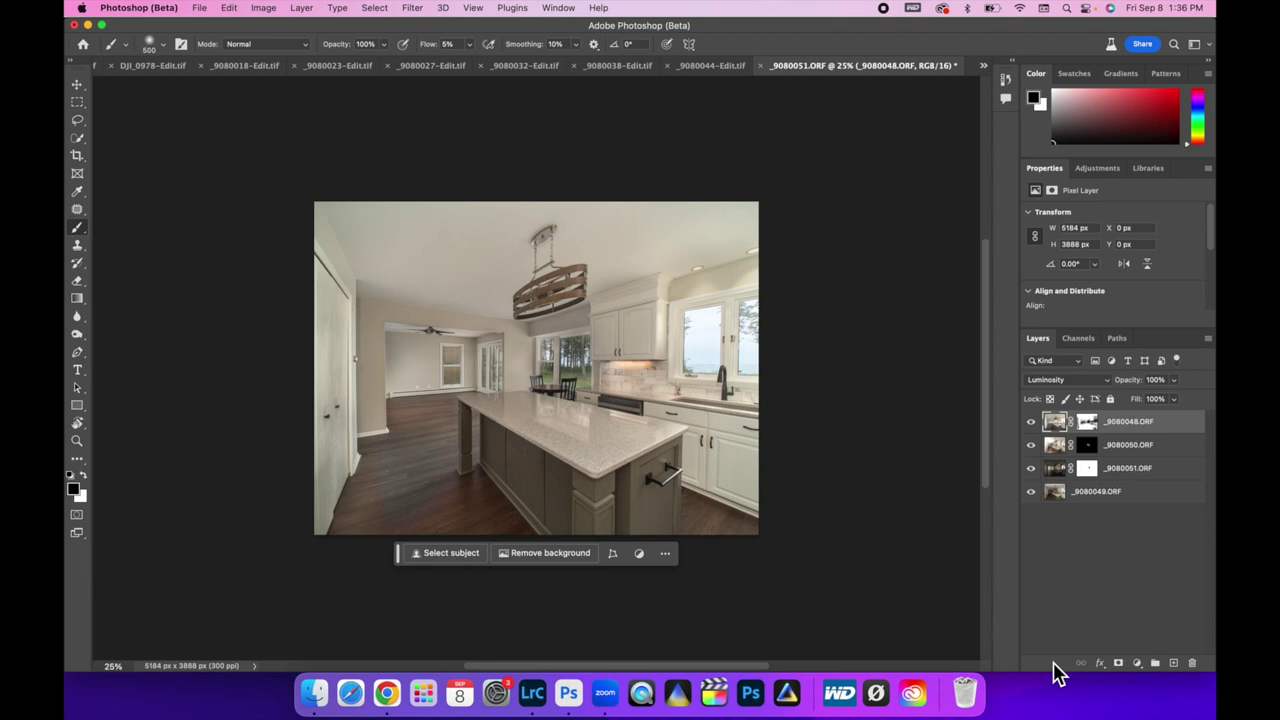
pyautogui.rightClick(1133, 500)
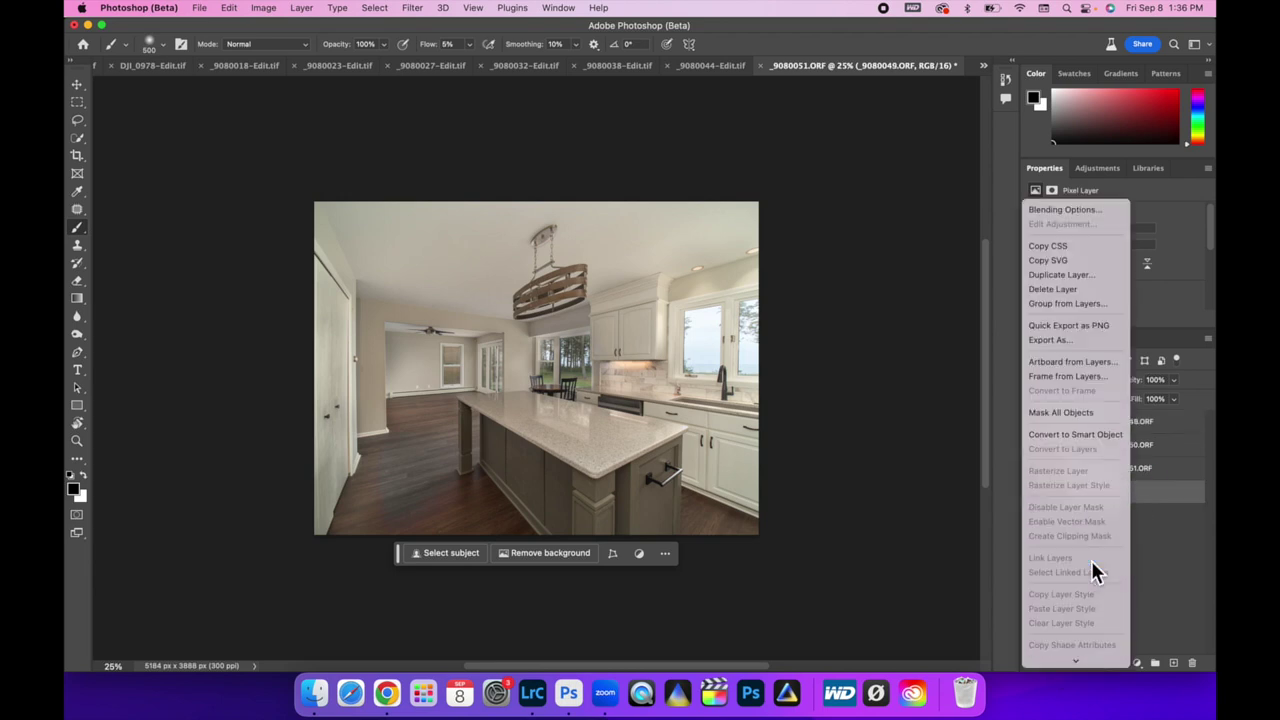
pyautogui.click(1078, 536)
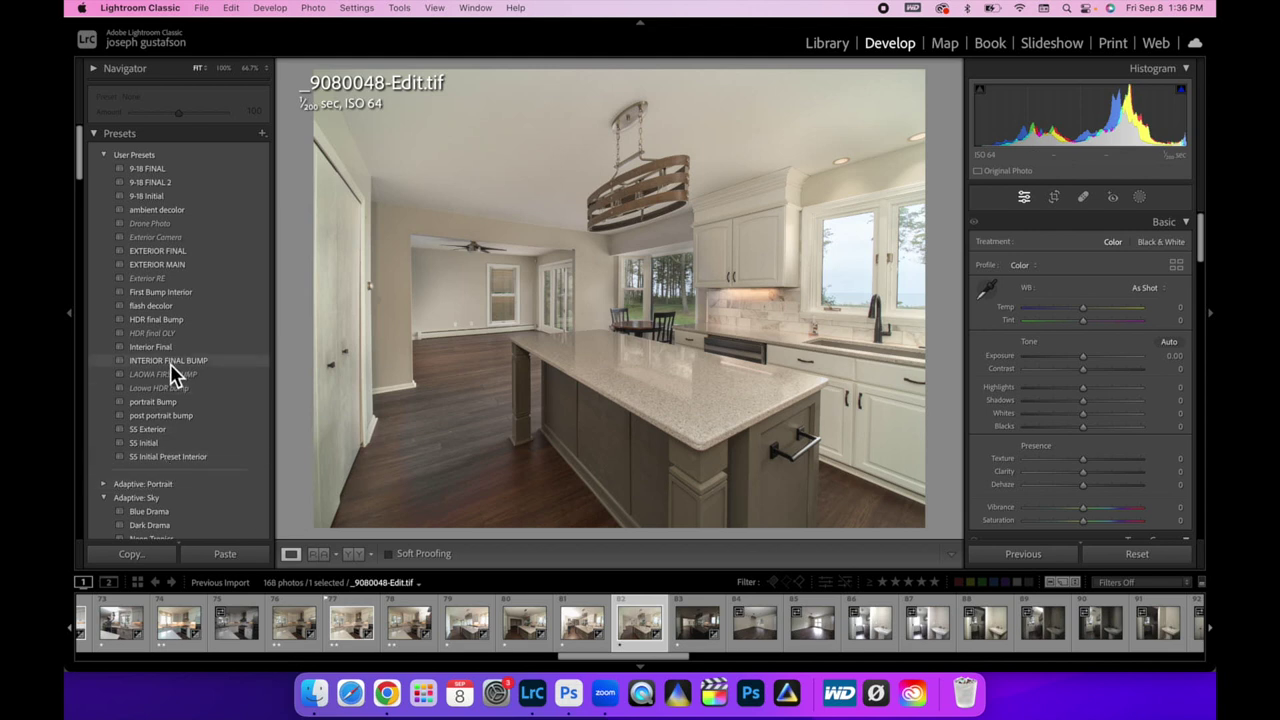
# - Apply the INTERIOR FINAL BUMP preset to _9080048-Edit.tif and lower Exposure to +0.54
pyautogui.click(170, 362)
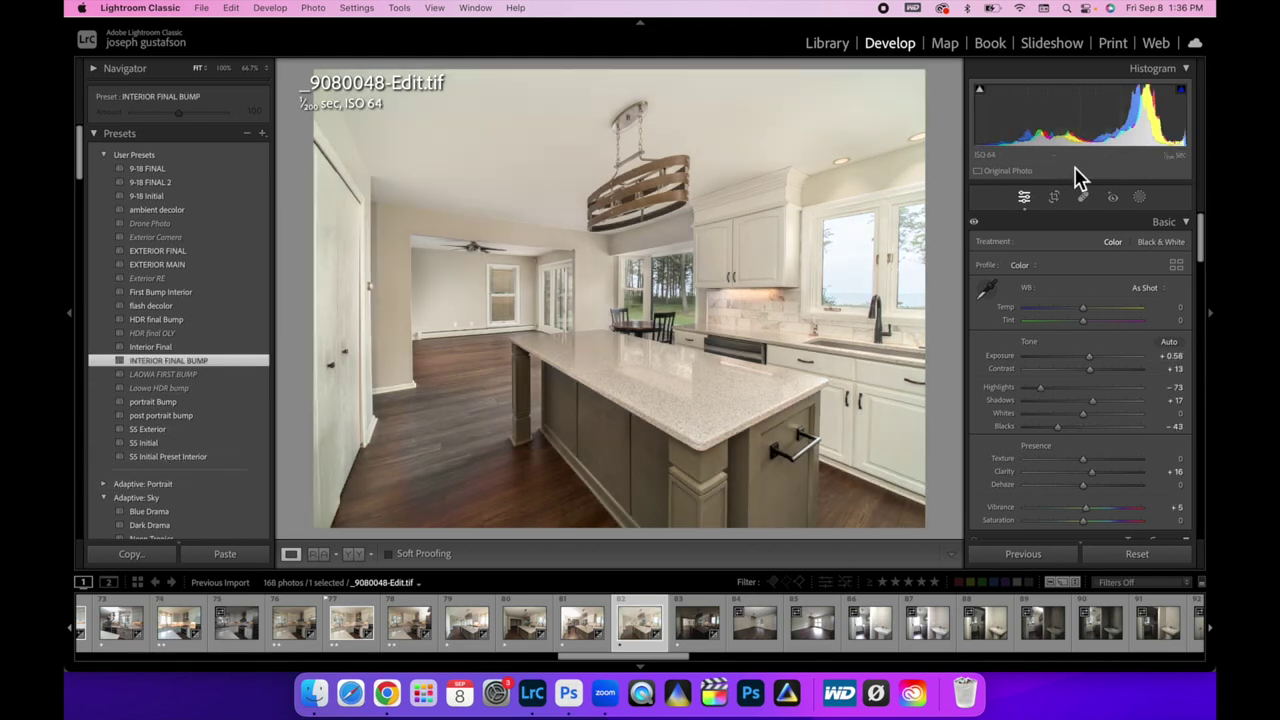
pyautogui.moveTo(1116, 131); pyautogui.dragTo(1112, 131)
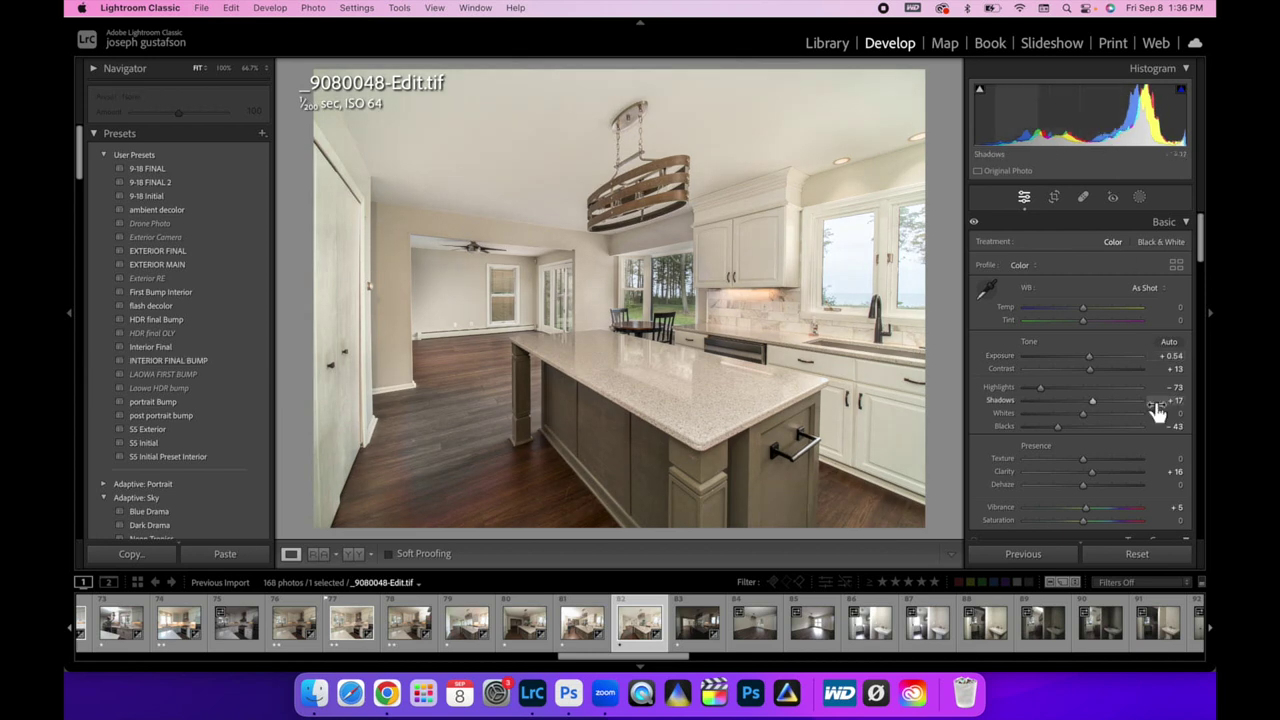